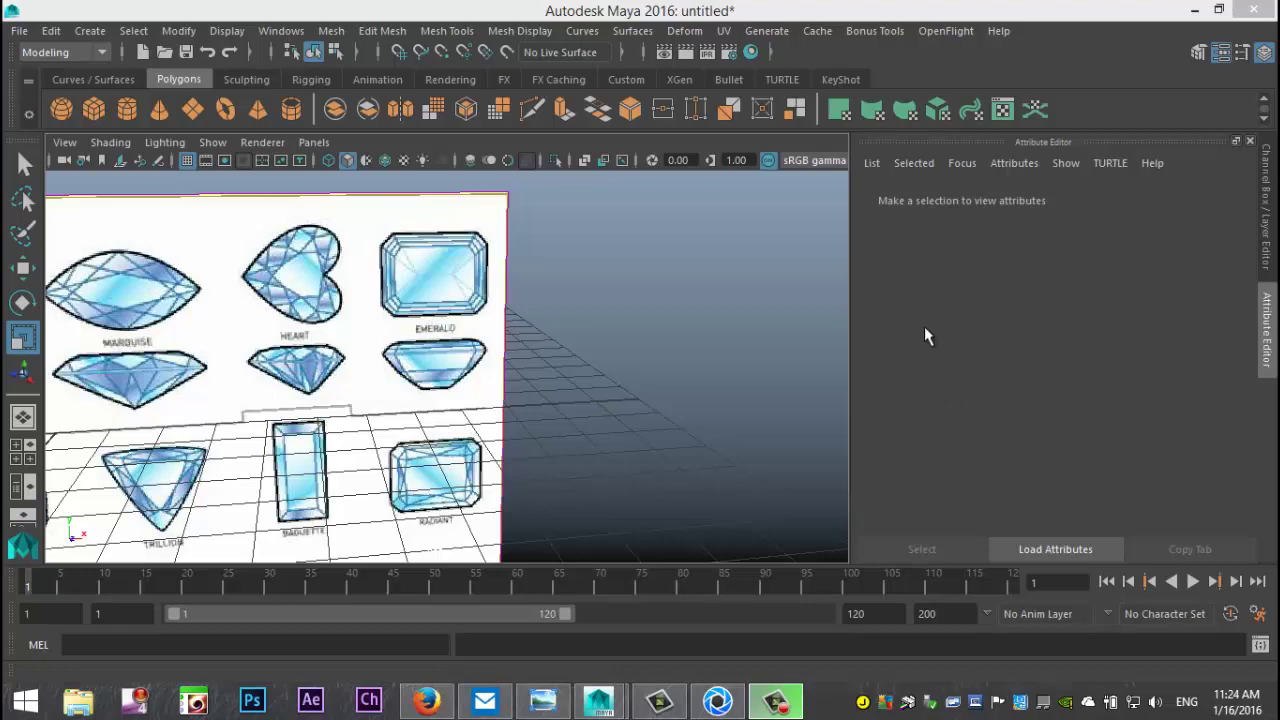
Create a polygon cube and center it over the Emerald drawing in the front view
left_click_drag(649, 366, 563, 417, "alt")
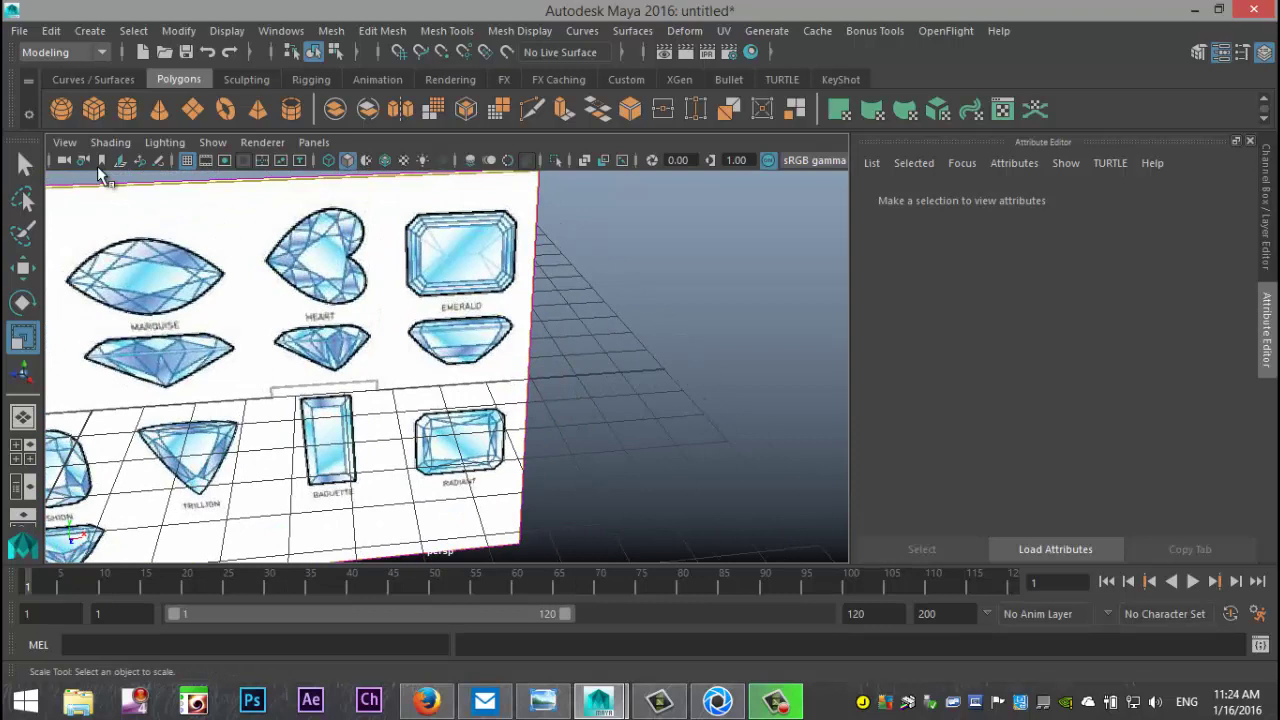
left_click(96, 113)
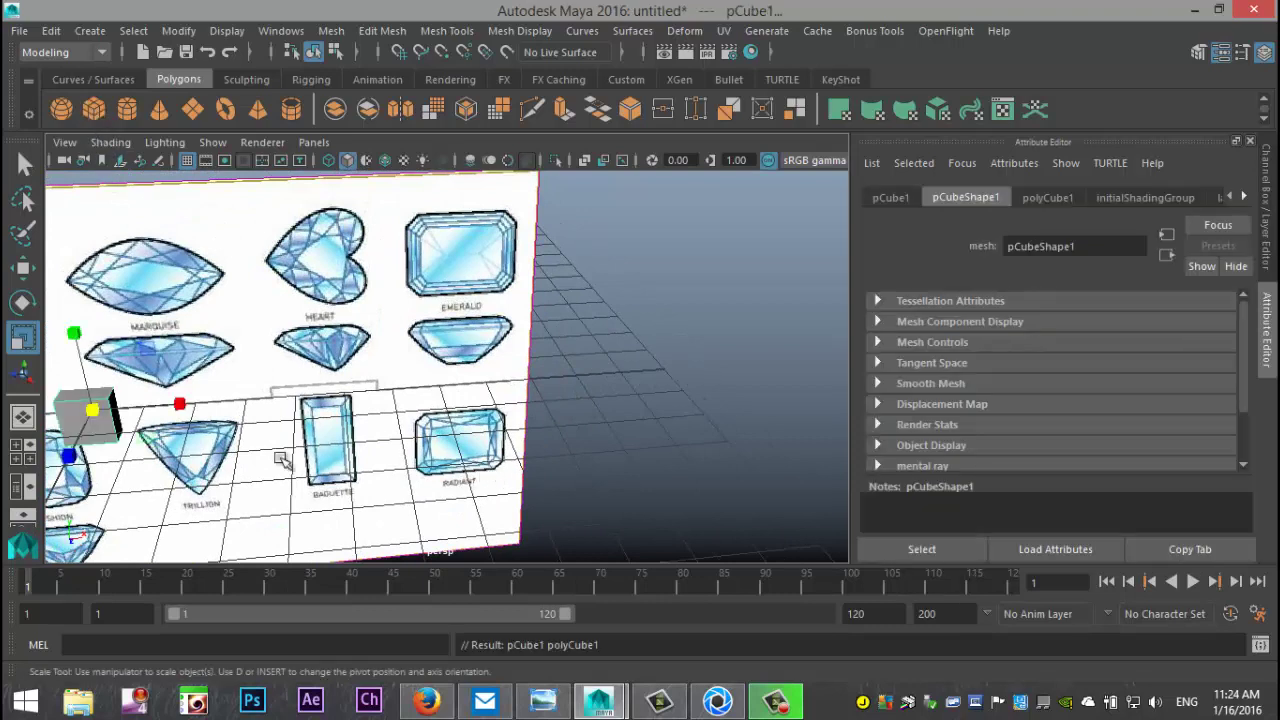
key("w")
left_click_drag(175, 410, 514, 504)
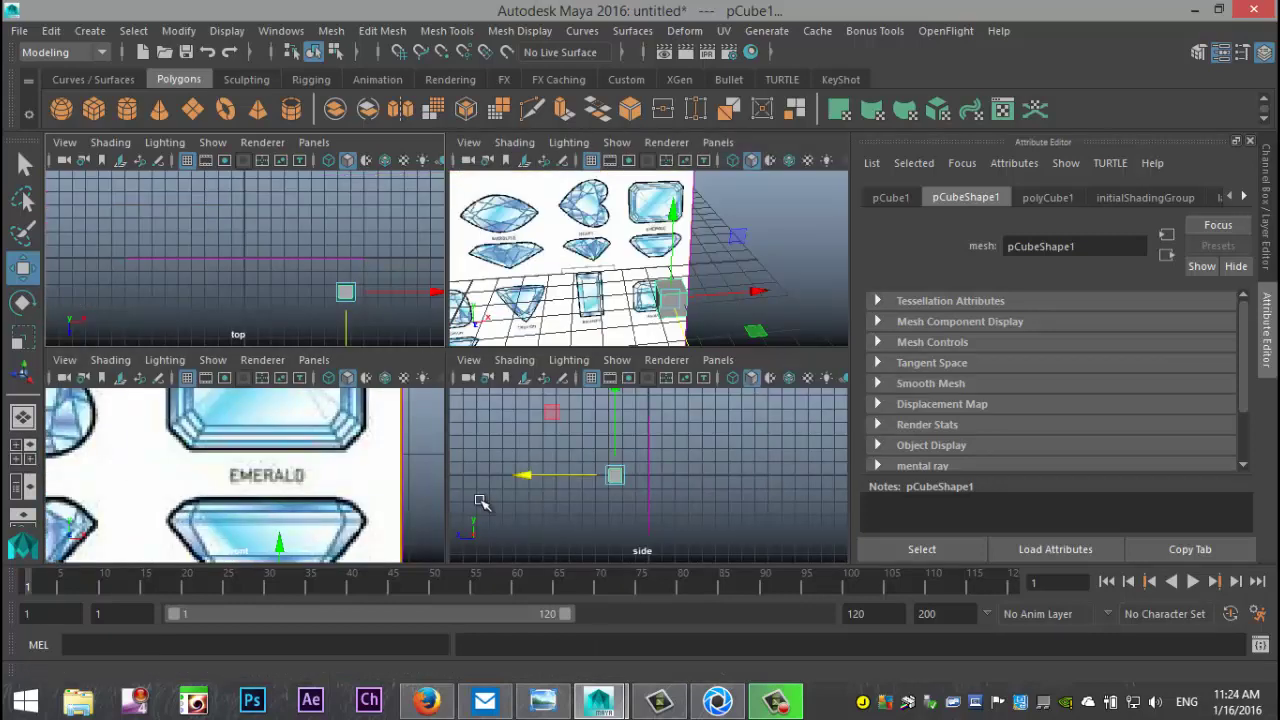
left_click(22, 448)
key("space")
scroll(468, 491, "down", 5)
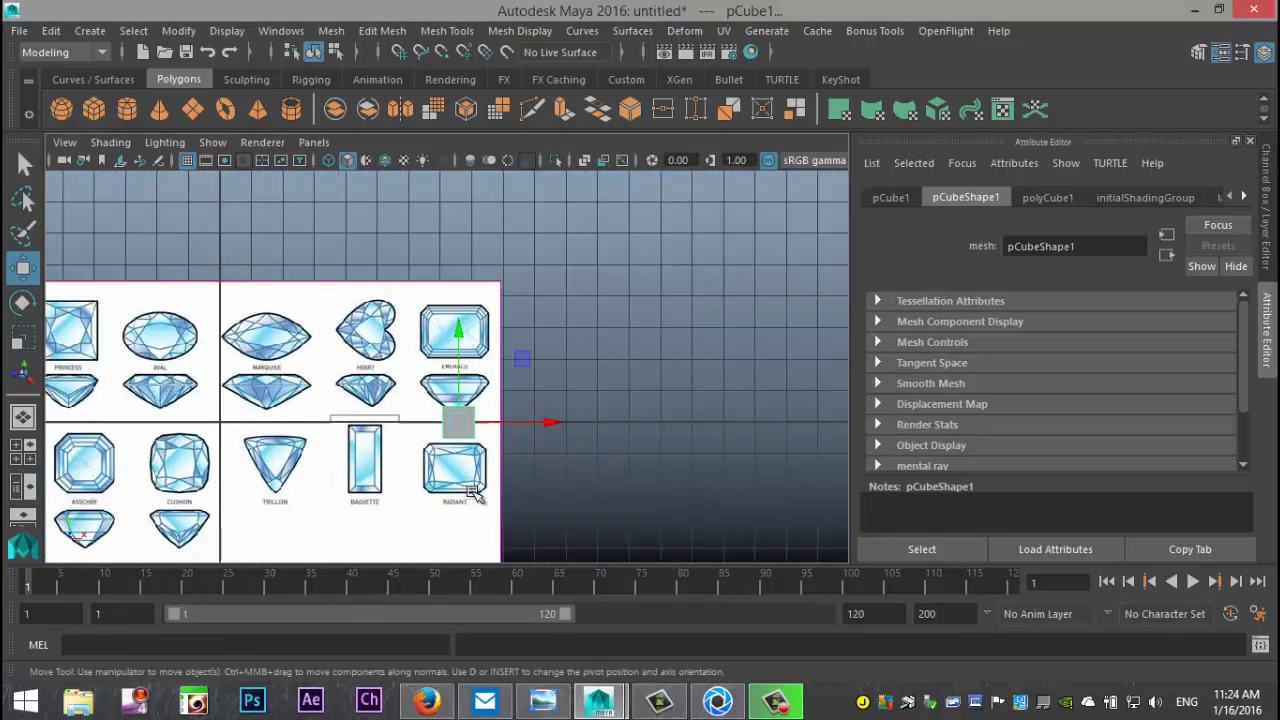
left_click_drag(457, 352, 457, 265)
key("f")
scroll(457, 290, "down", 8)
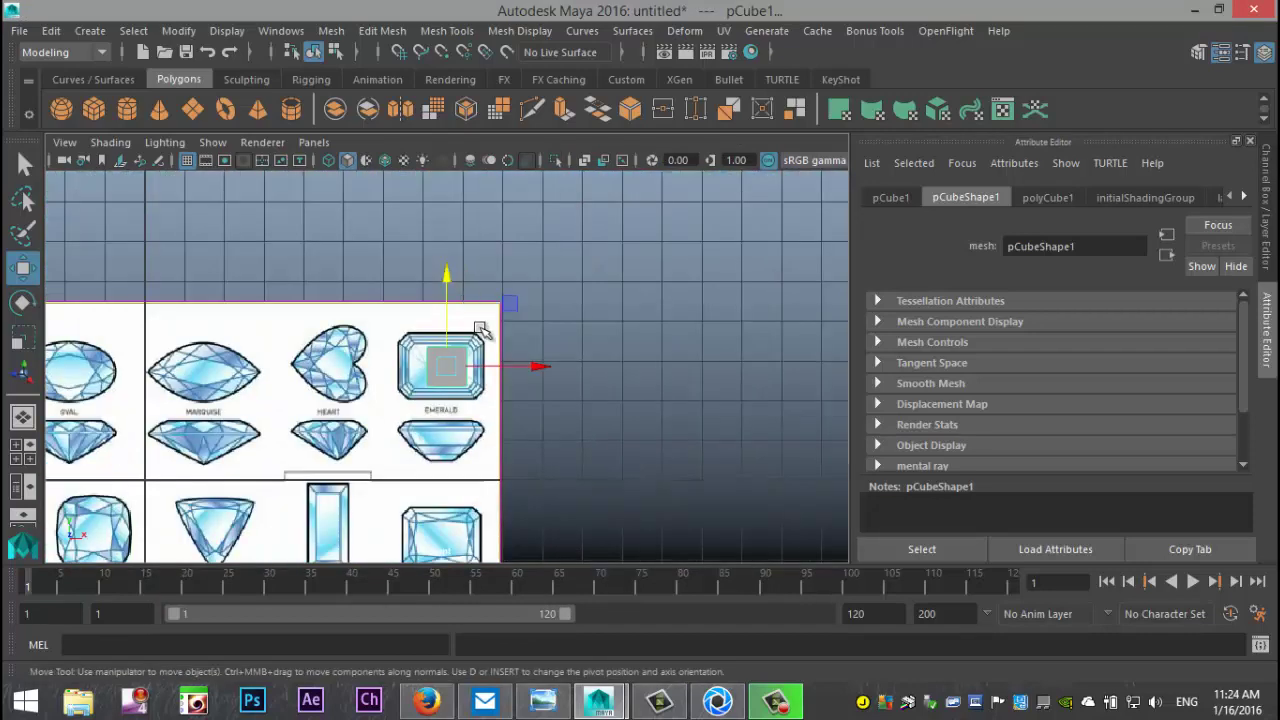
scroll(480, 329, "up", 4)
left_click_drag(447, 368, 397, 354)
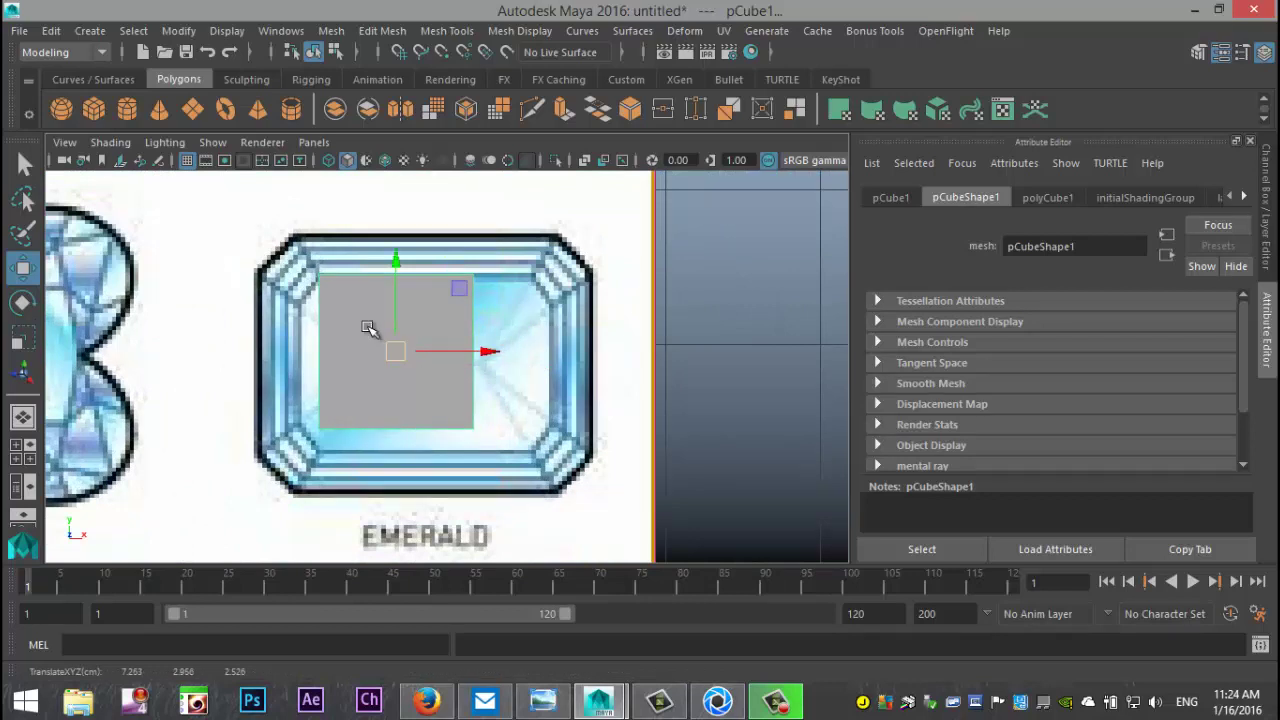
Drag the cube's right and bottom vertices so its face fits the emerald's central table
right_click_drag(460, 322, 455, 242)
left_click_drag(527, 500, 530, 495)
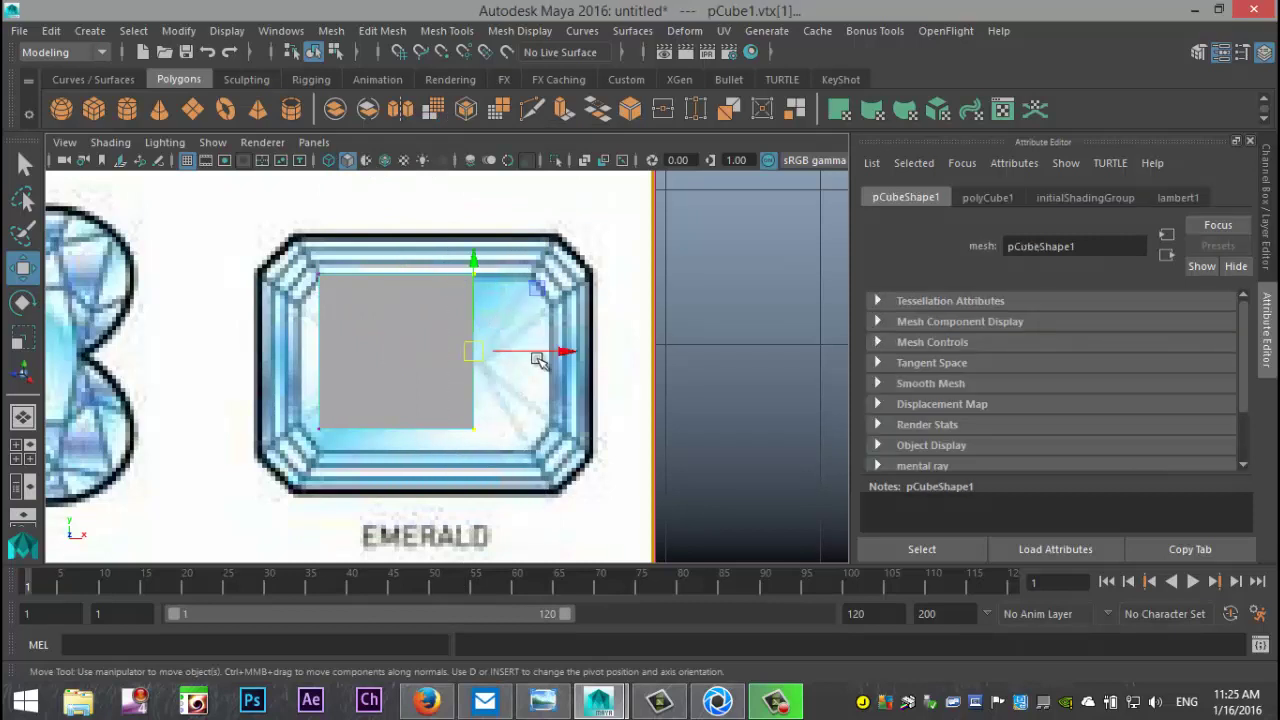
left_click_drag(563, 351, 623, 363)
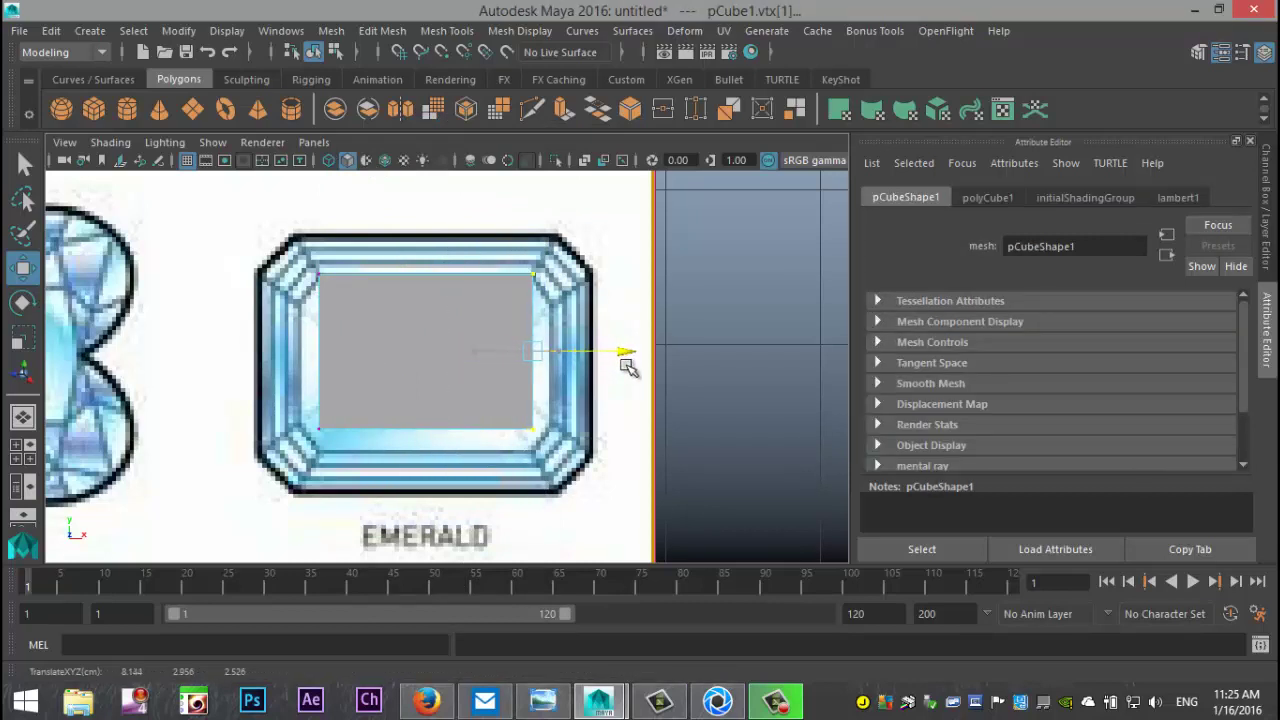
left_click_drag(292, 408, 527, 470)
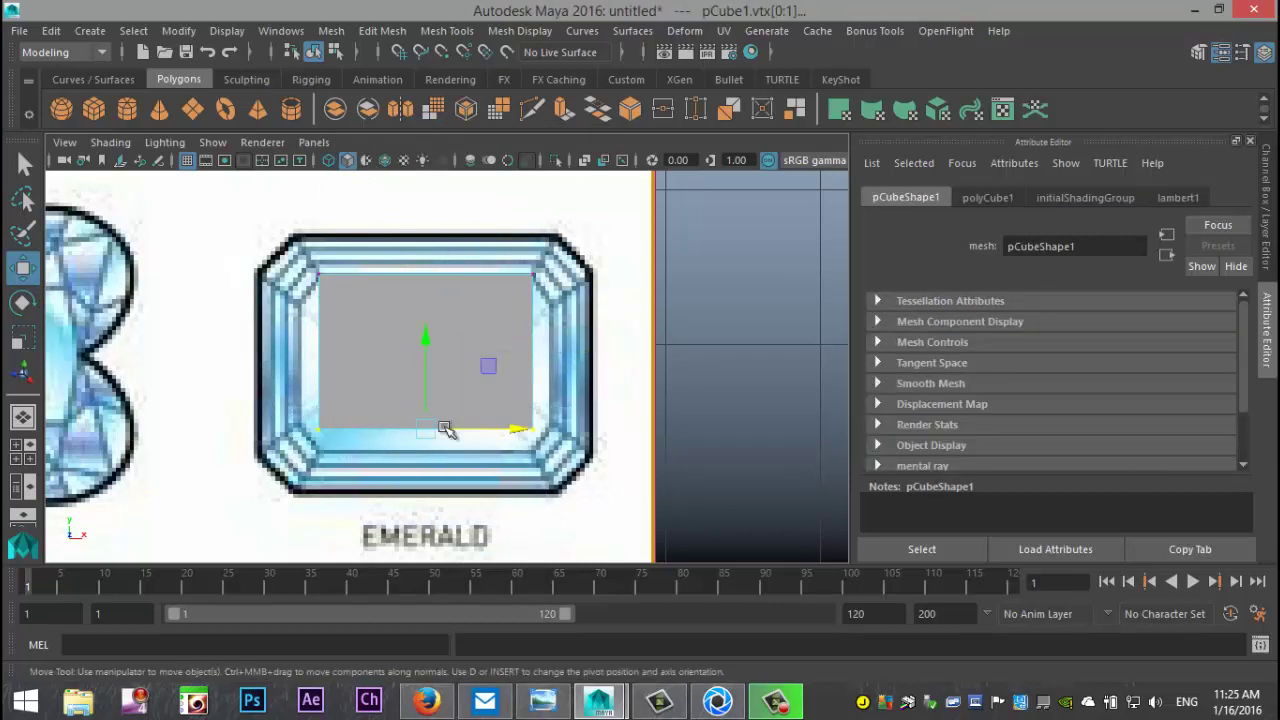
left_click_drag(429, 338, 437, 358)
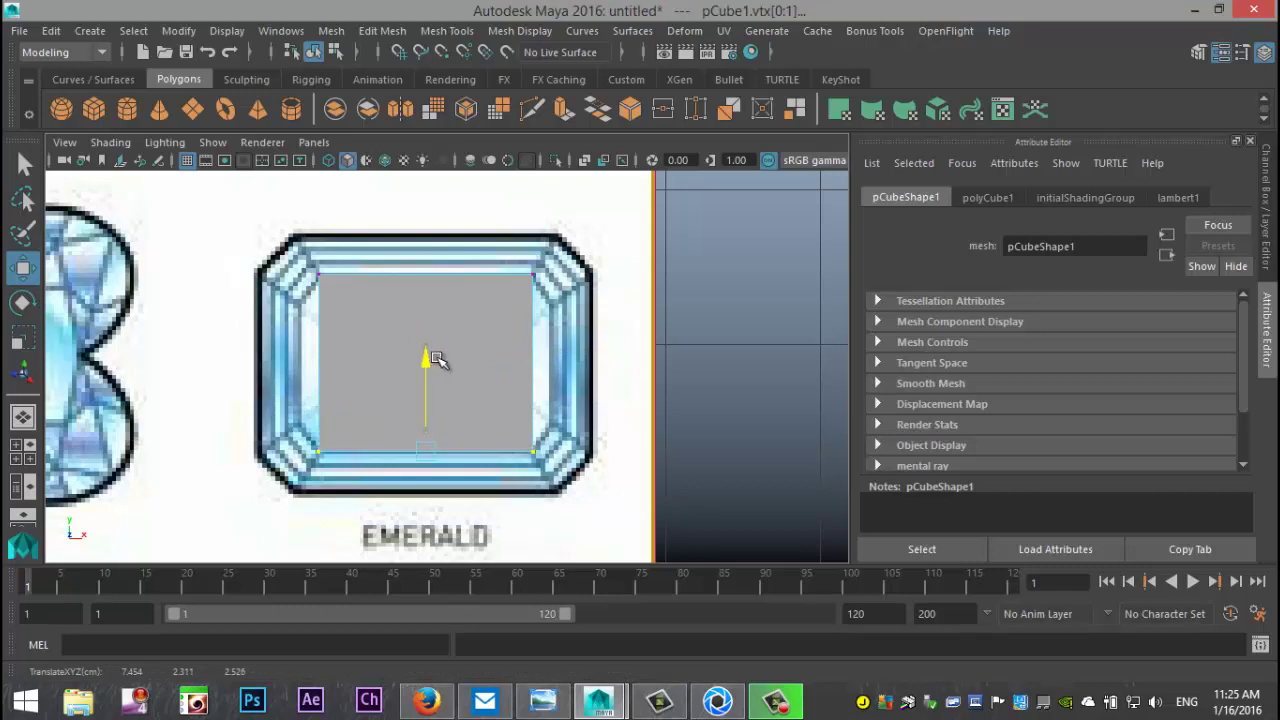
Insert two horizontal edge loops across the cube's front face
left_click(388, 33)
mouse_move(440, 32)
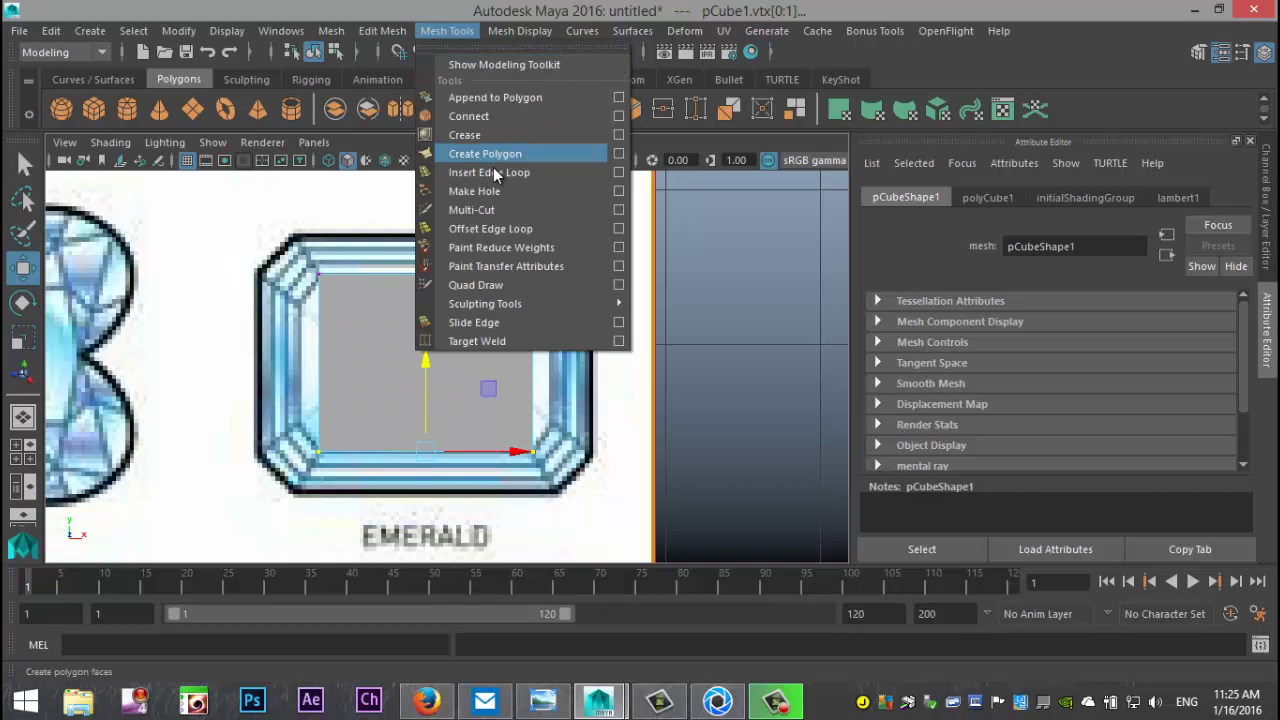
left_click(617, 173)
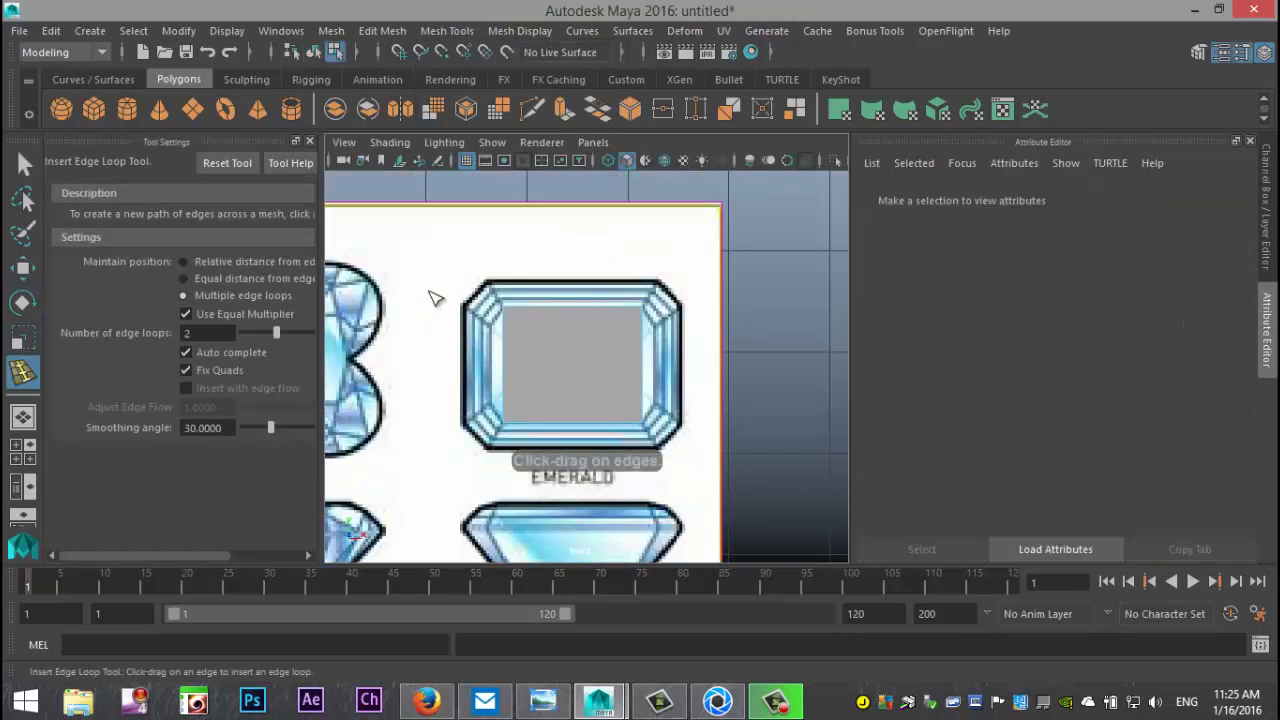
left_click(509, 370)
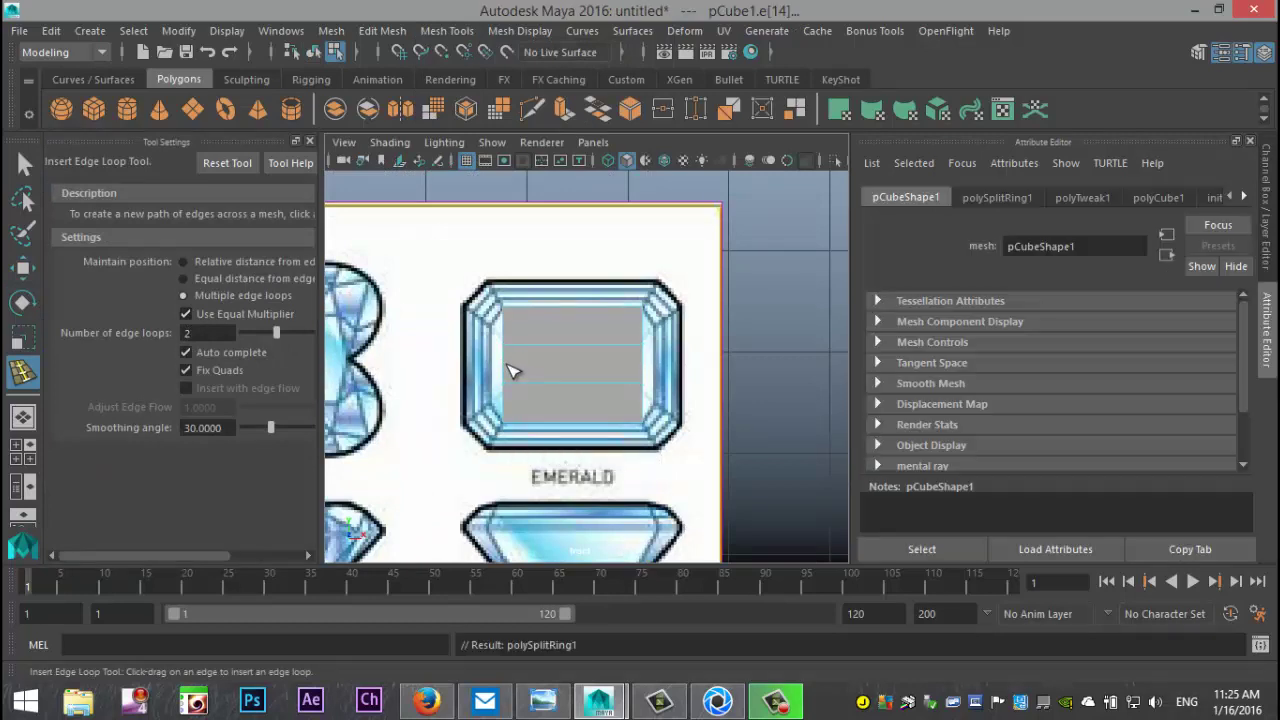
scroll(550, 410, "up", 3)
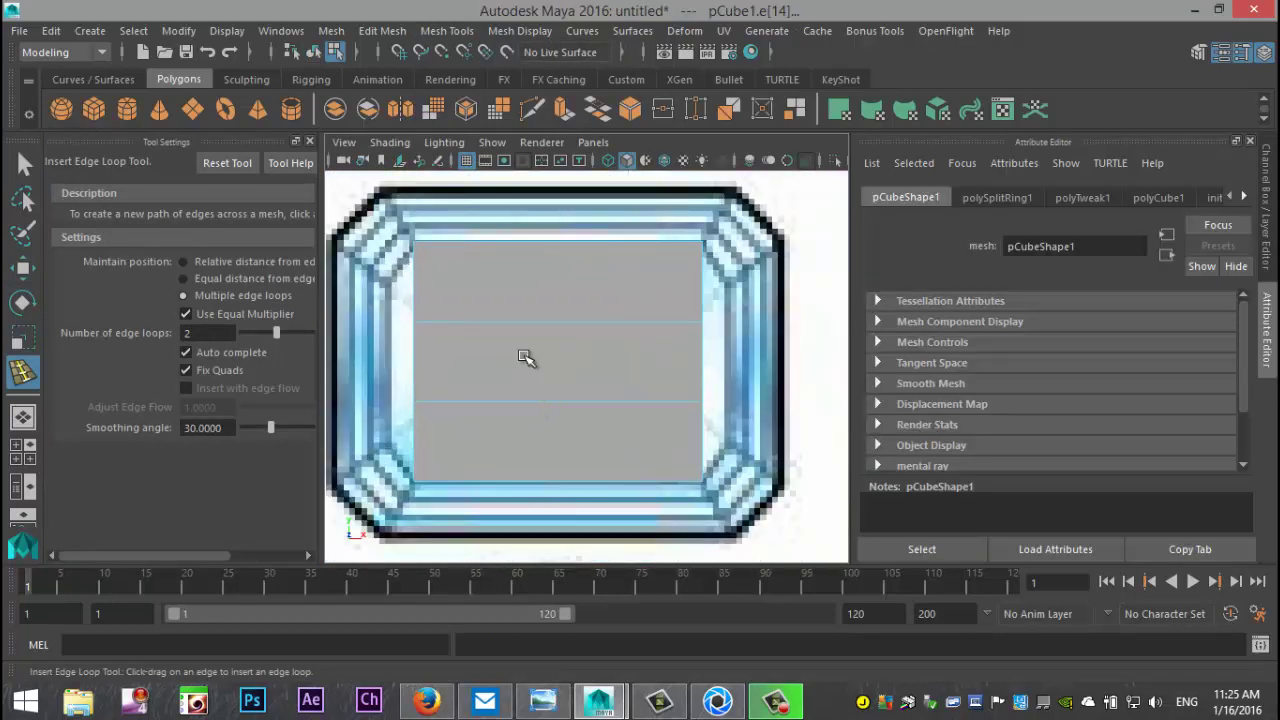
Scale the two loops apart vertically, then widen their vertices toward the gem's cut corners
key("r")
left_click_drag(564, 285, 563, 197)
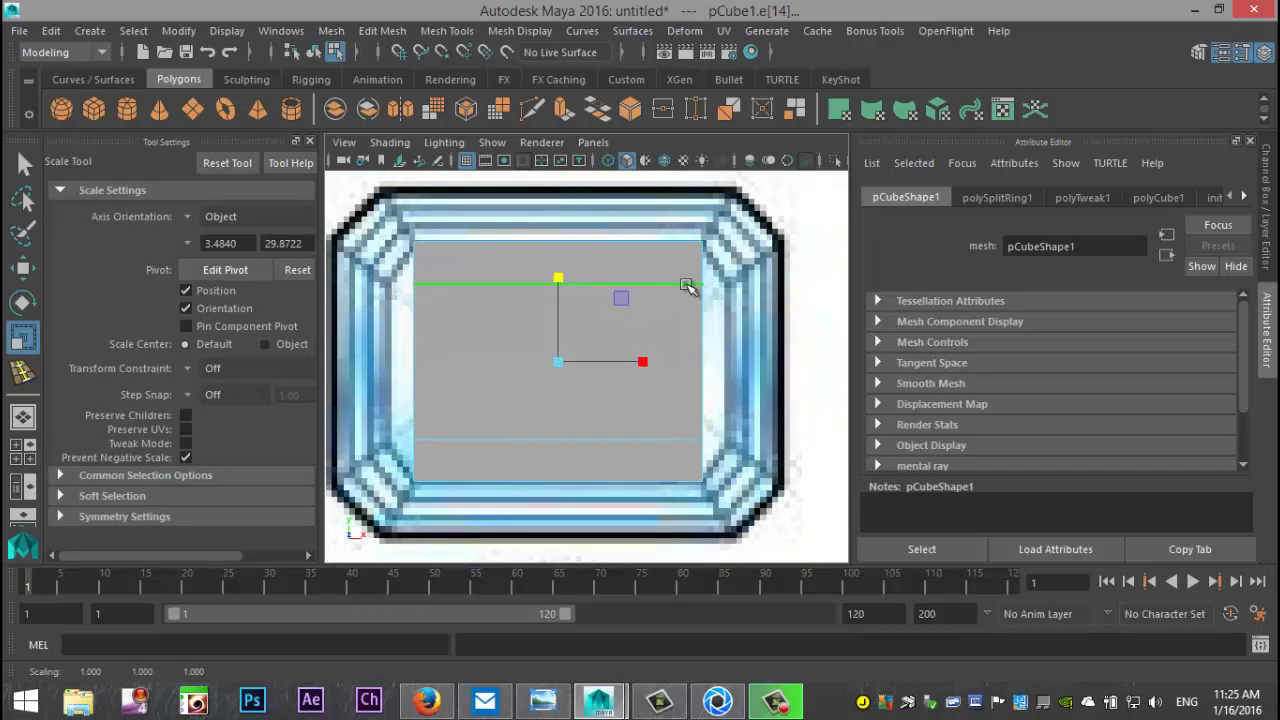
right_click_drag(684, 162, 596, 205)
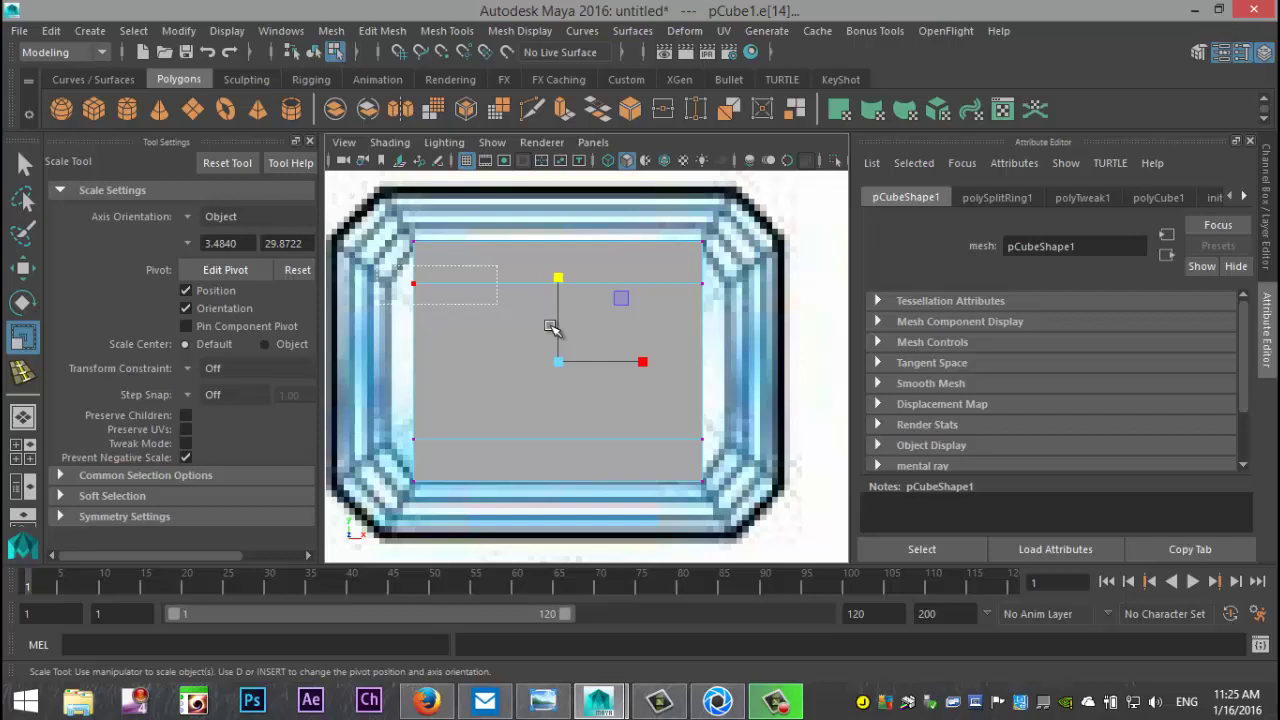
key("ctrl+F9")
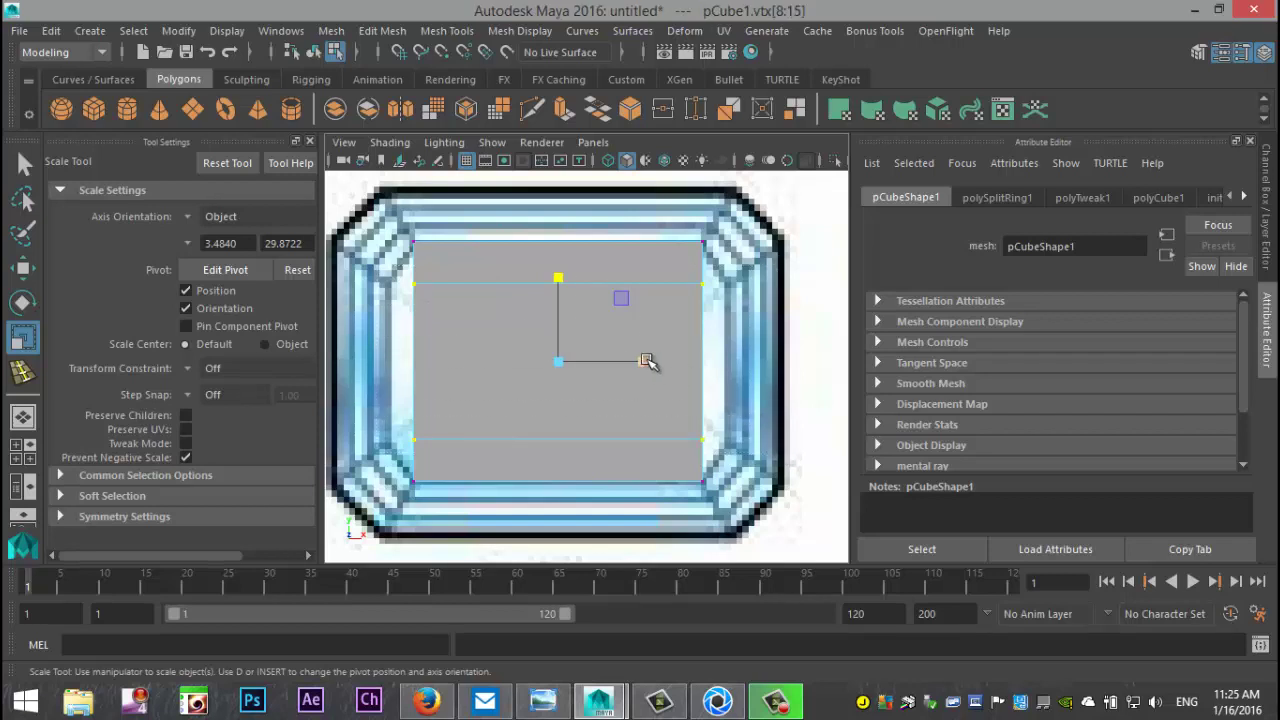
left_click_drag(646, 362, 658, 365)
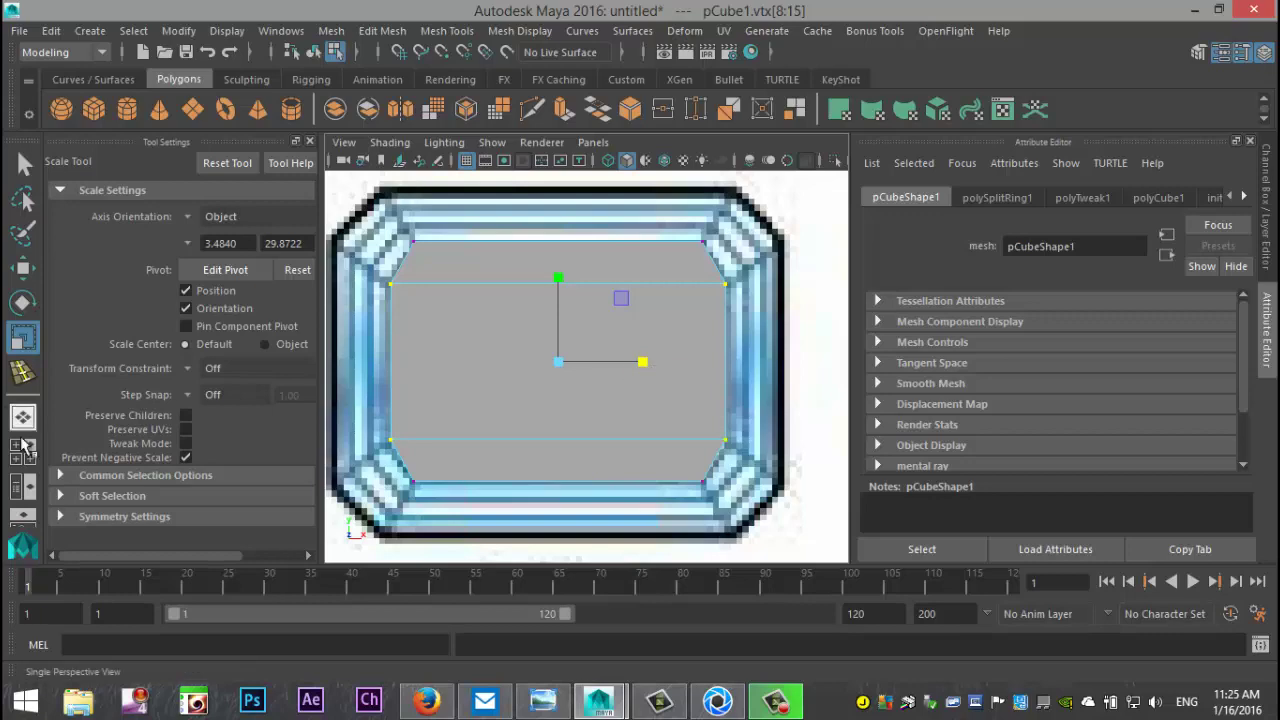
Flatten the cube into a thin slab and rotate it to lie flat using 15-degree snapping
left_click(18, 446)
key("space")
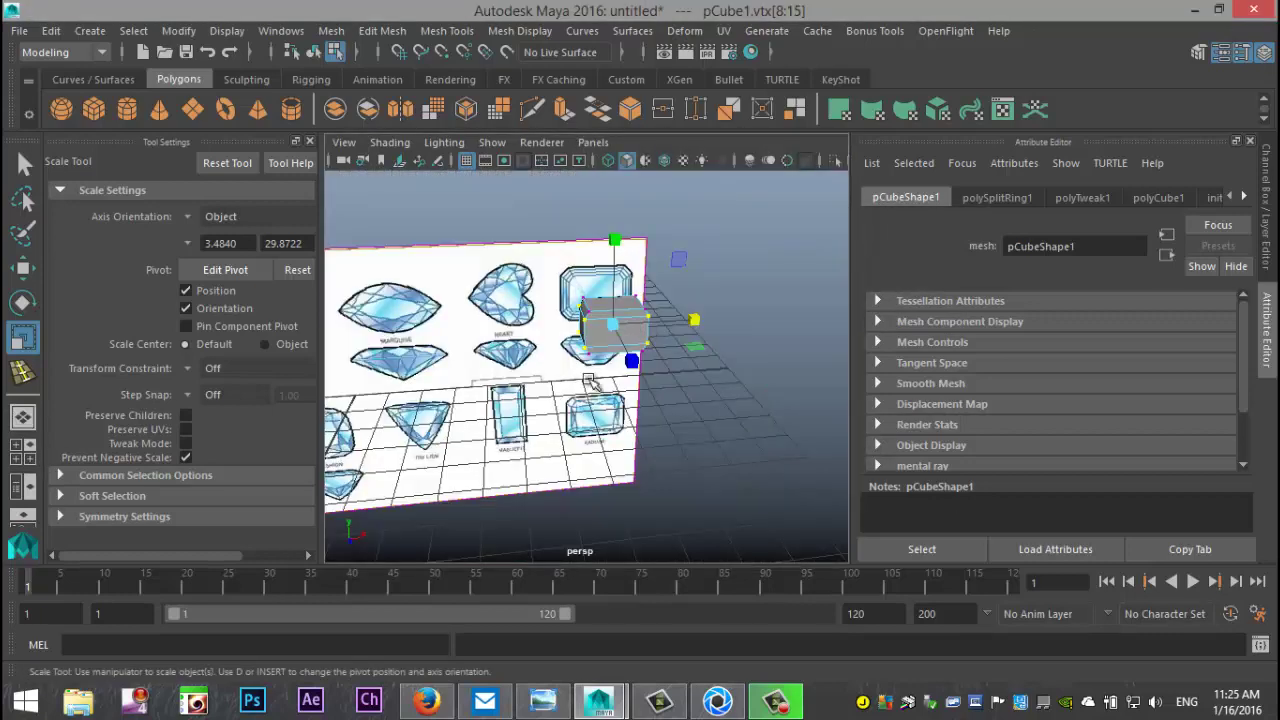
left_click_drag(700, 300, 655, 478, "alt")
right_click_drag(640, 345, 643, 130)
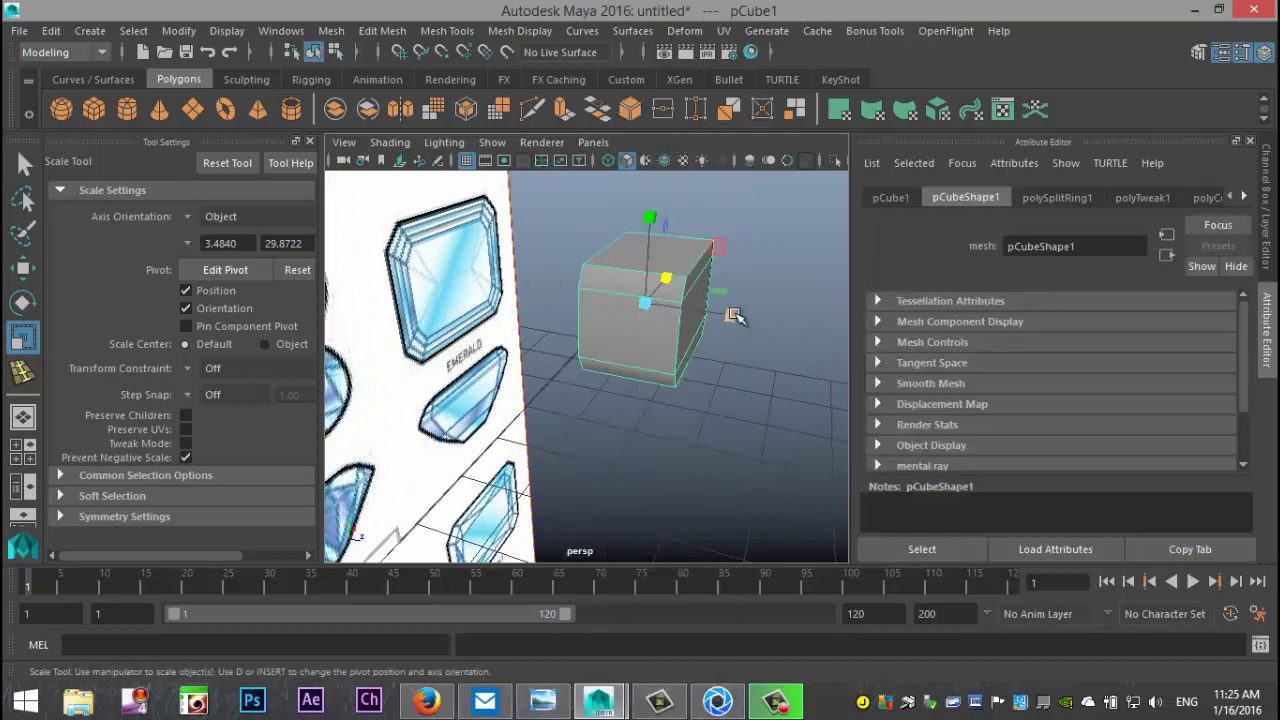
left_click_drag(734, 316, 649, 305)
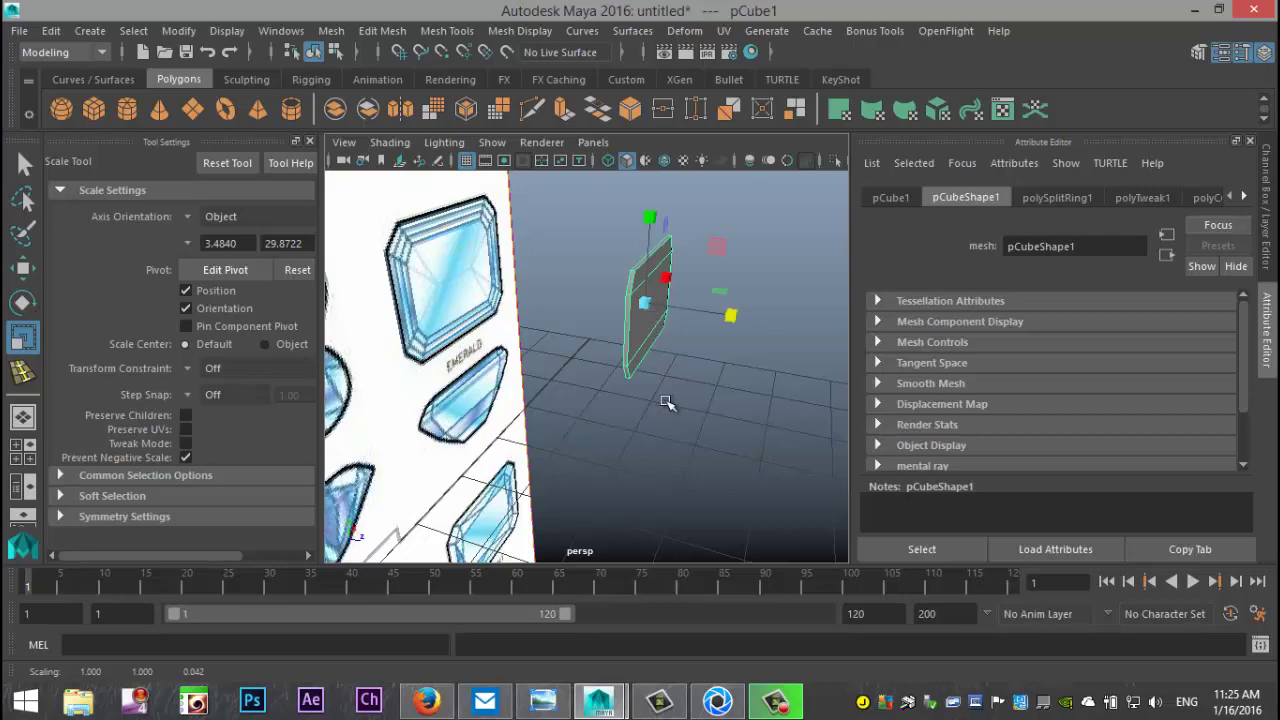
left_click_drag(699, 450, 578, 463, "alt")
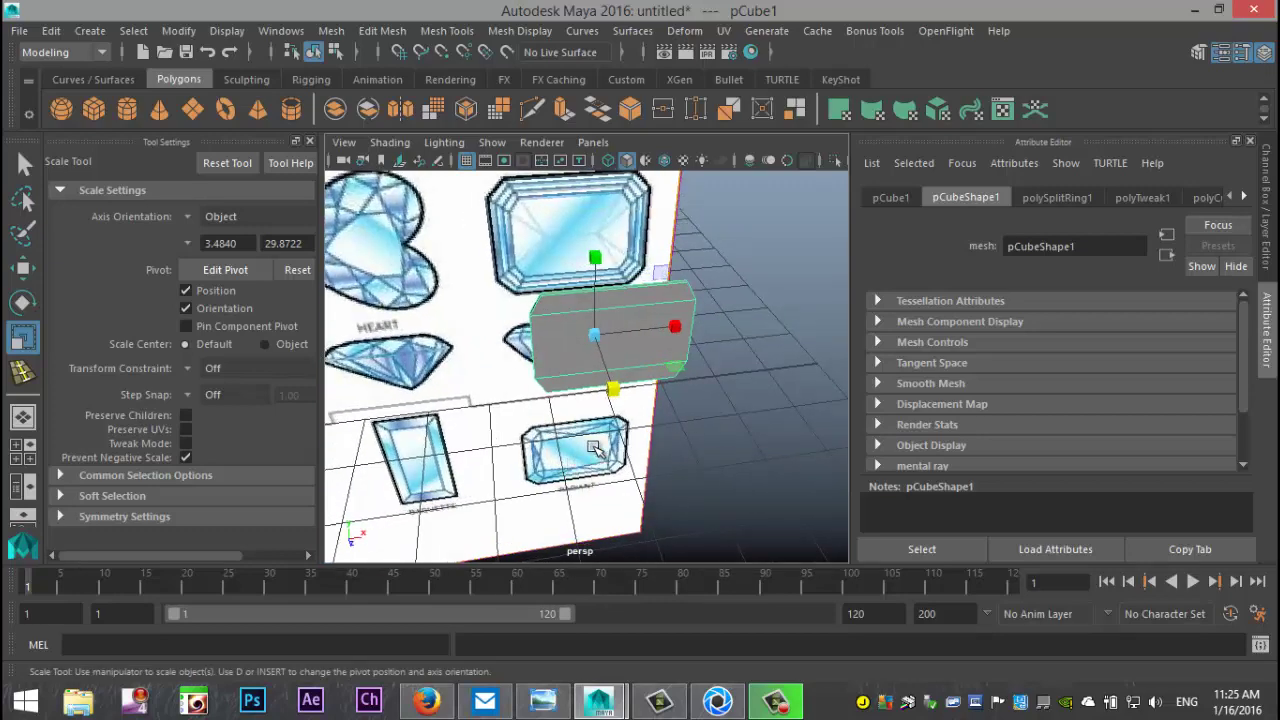
key("e")
key("j")
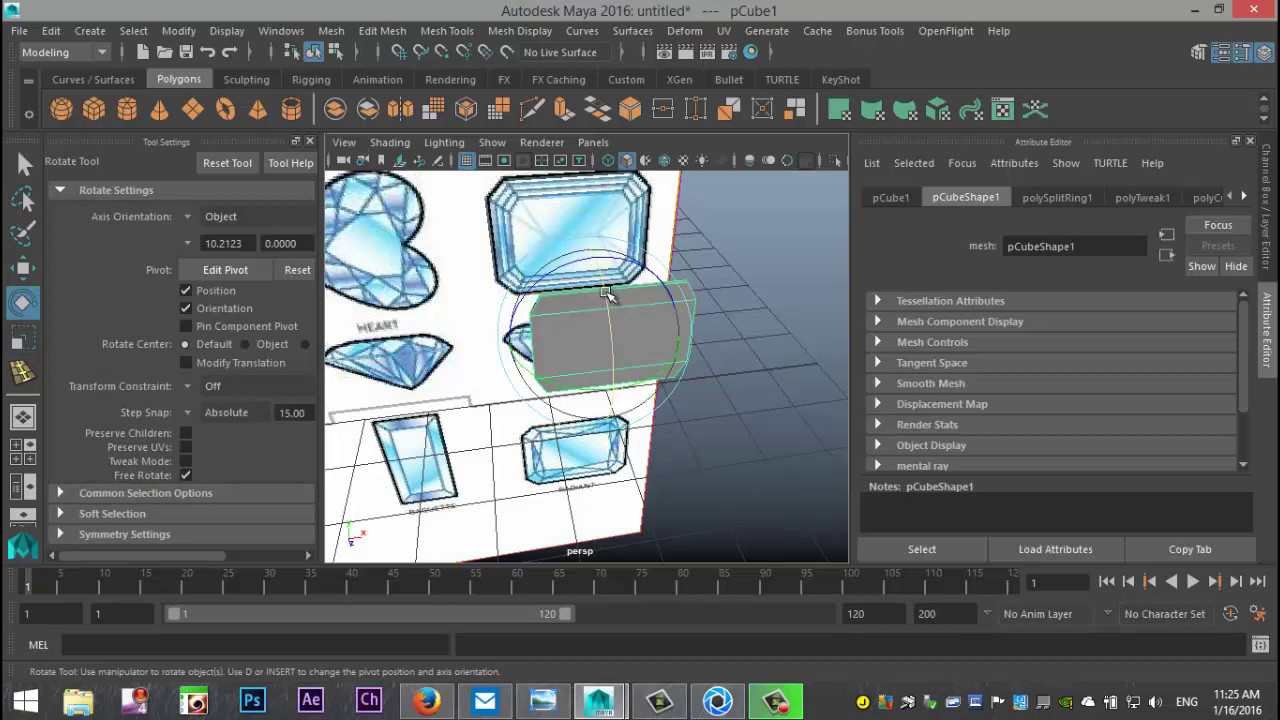
left_click_drag(608, 300, 622, 388)
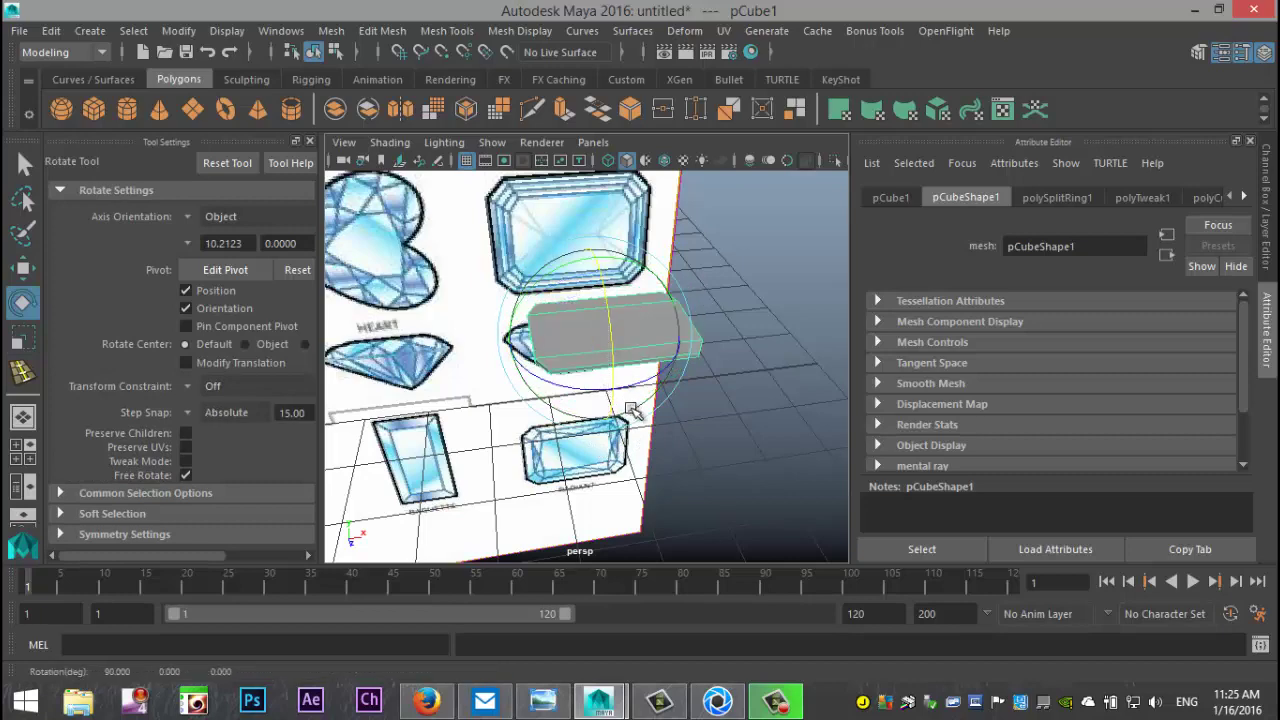
left_click_drag(566, 462, 470, 440, "alt")
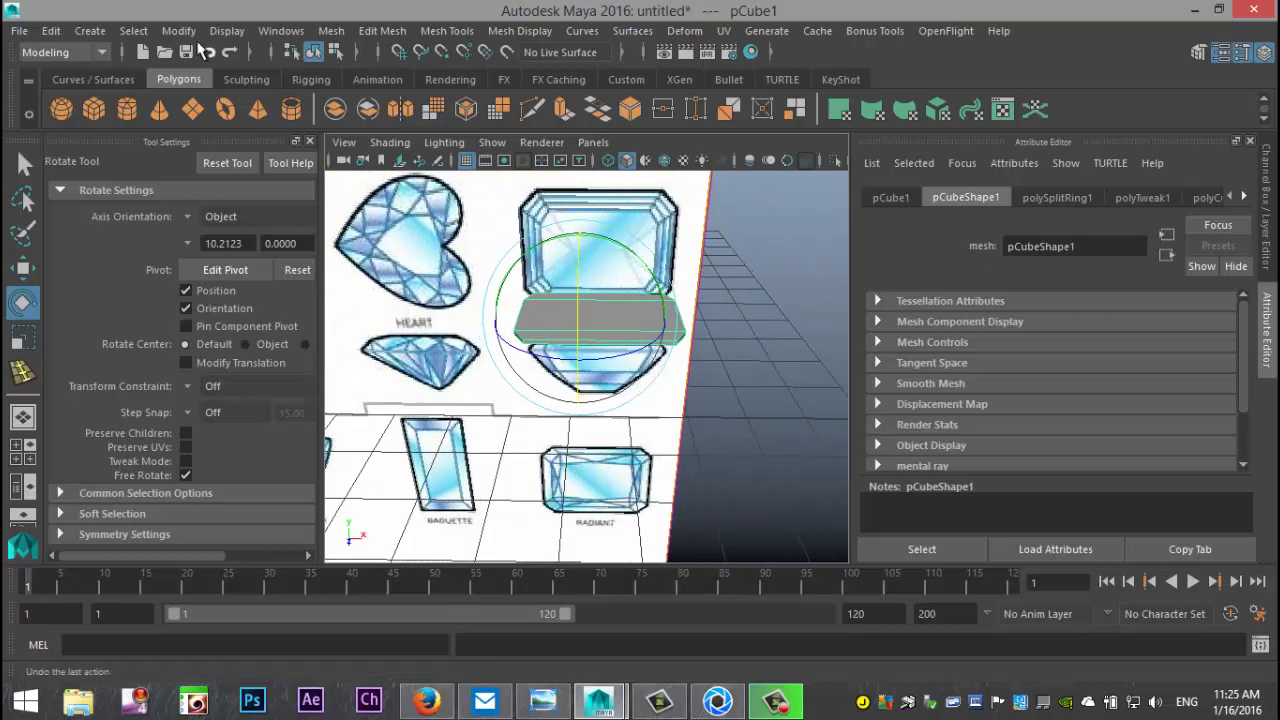
Center the slab's pivot, clear the selection, hide Tool Settings and maximize the front view
left_click(178, 30)
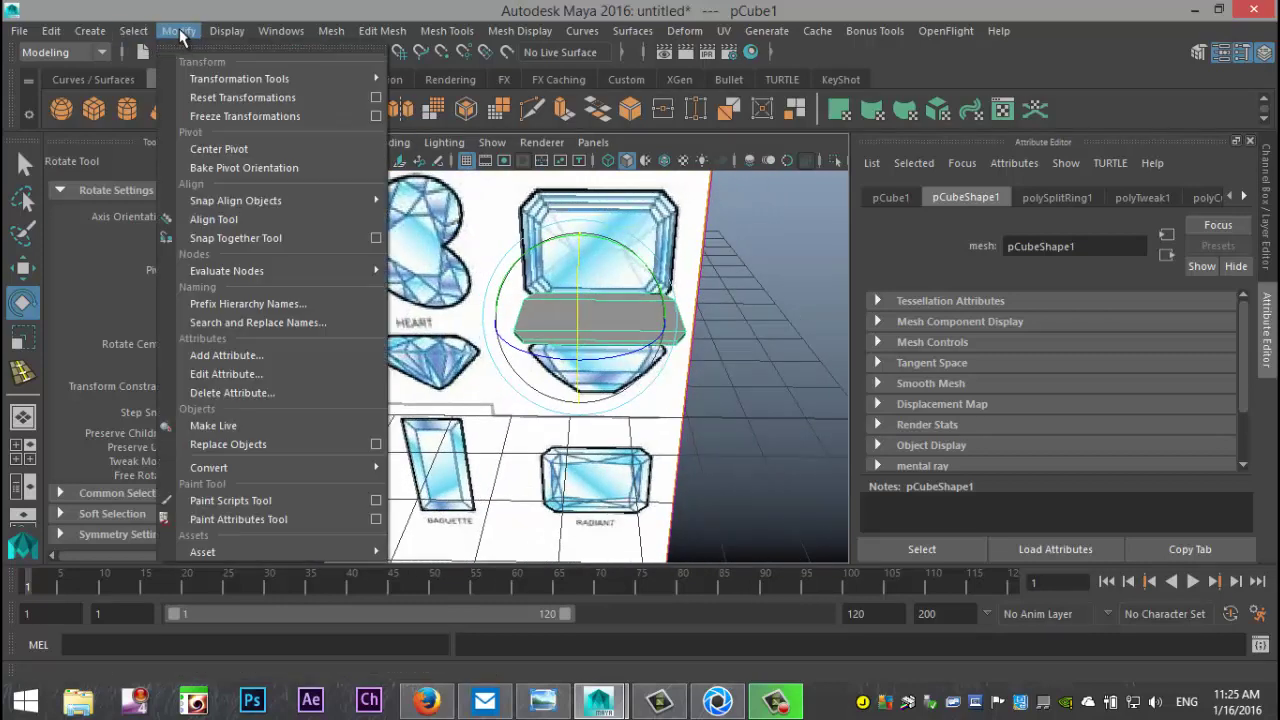
left_click(219, 149)
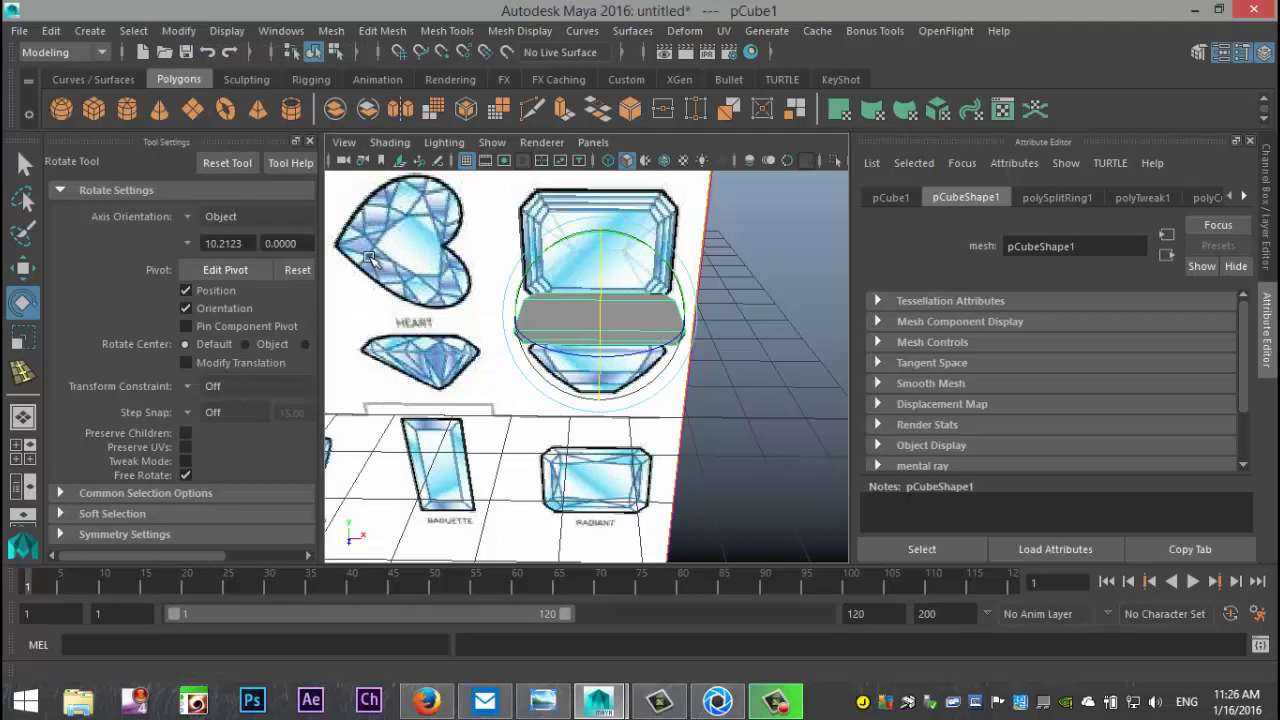
left_click(755, 380)
scroll(741, 402, "up", 2)
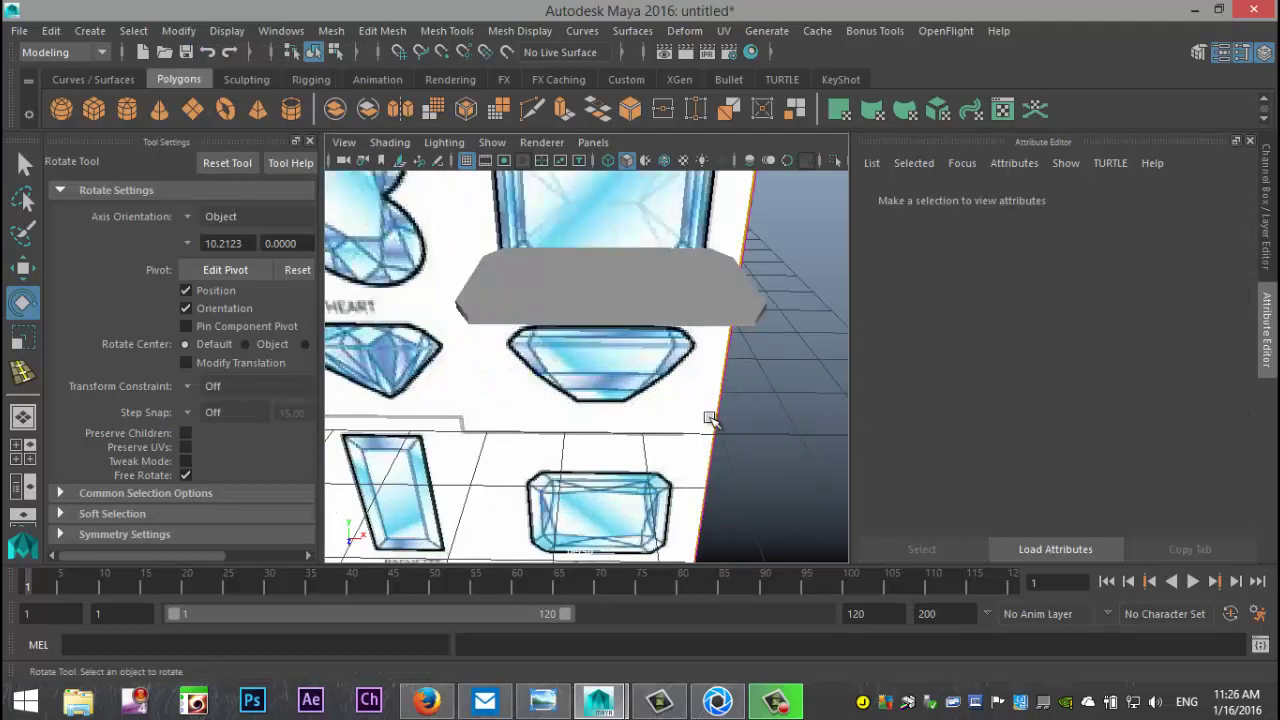
scroll(710, 418, "down", 3)
left_click(30, 452)
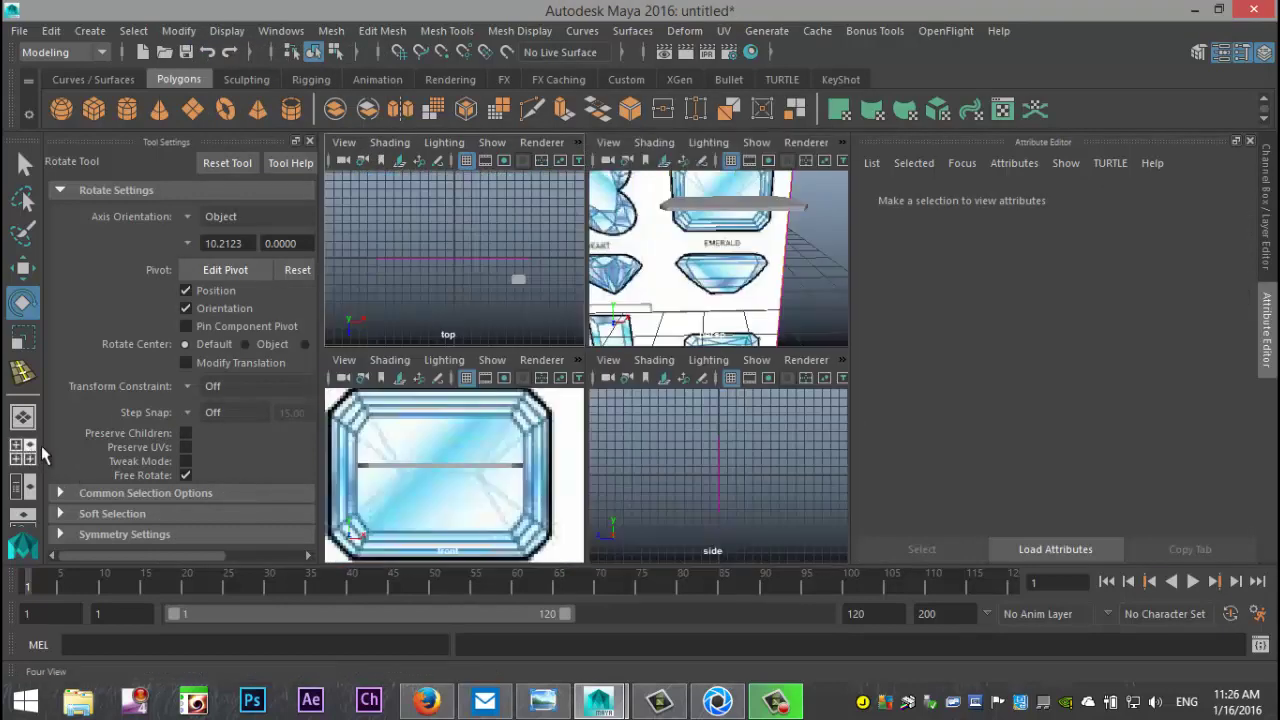
left_click(310, 141)
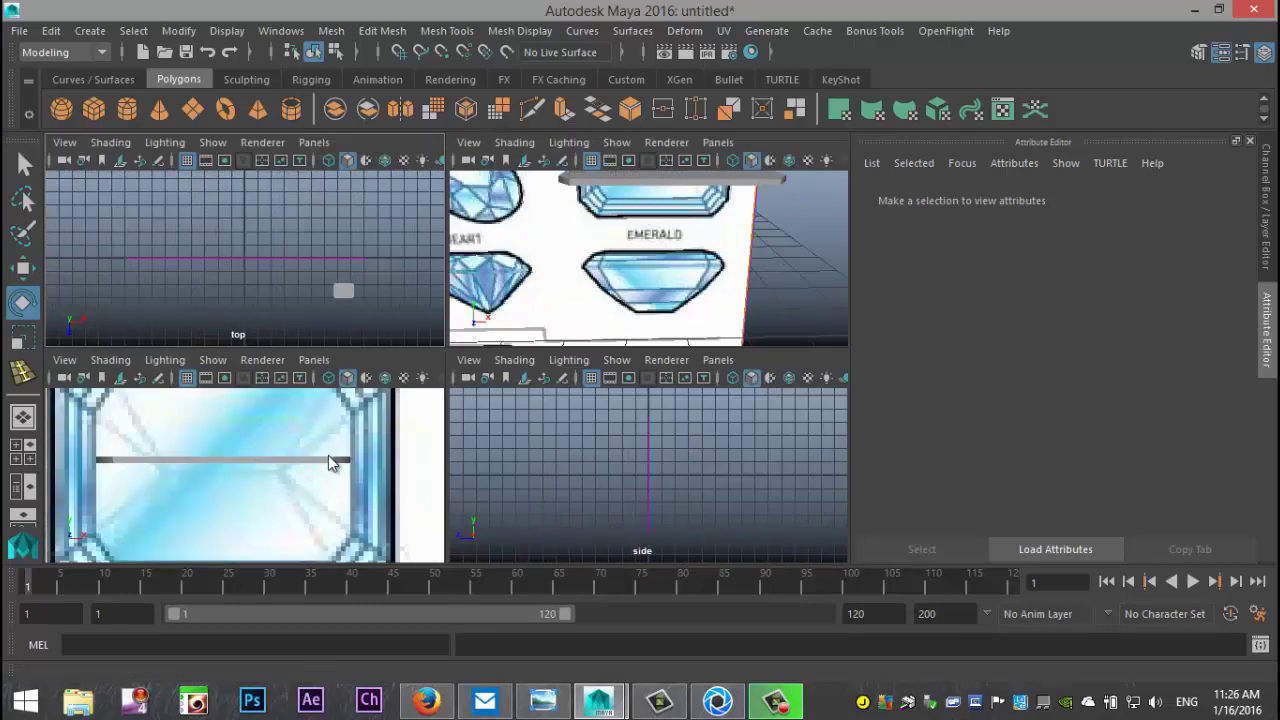
key("space")
scroll(432, 385, "down", 3)
Lower the slab onto the emerald drawing's upper outline and center it in the front view
left_click(425, 362)
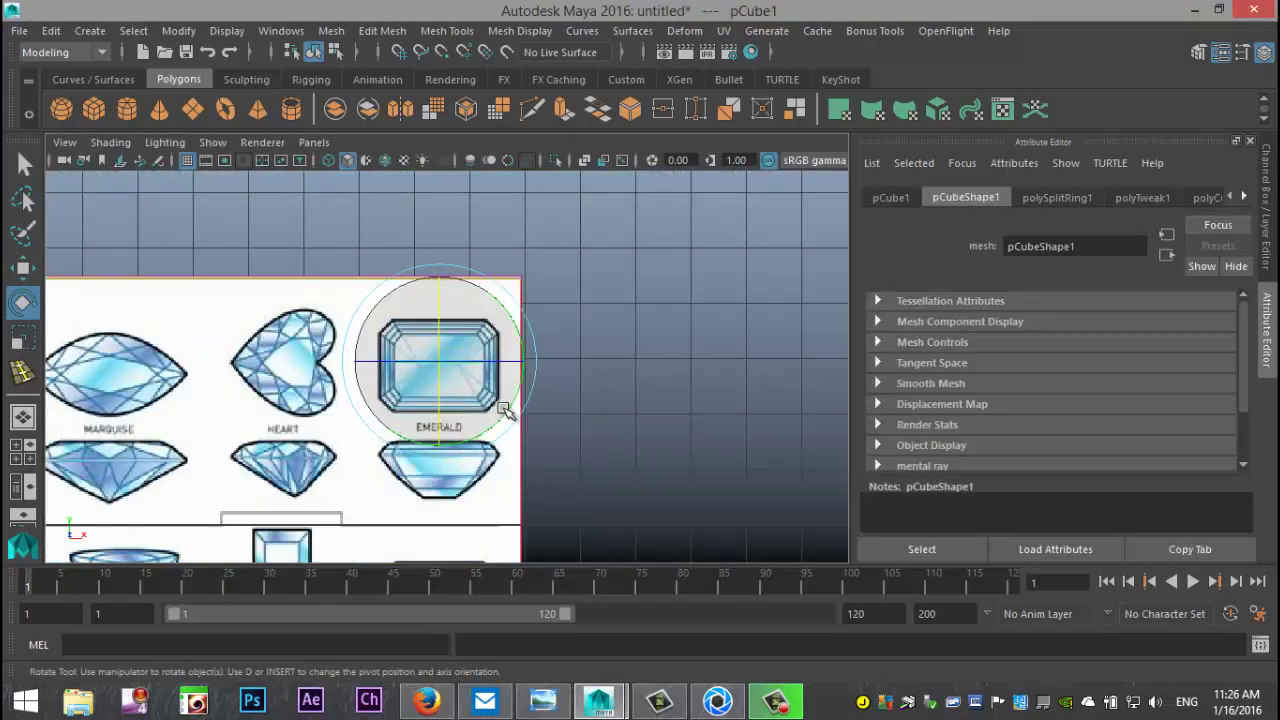
key("w")
left_click_drag(440, 285, 458, 355)
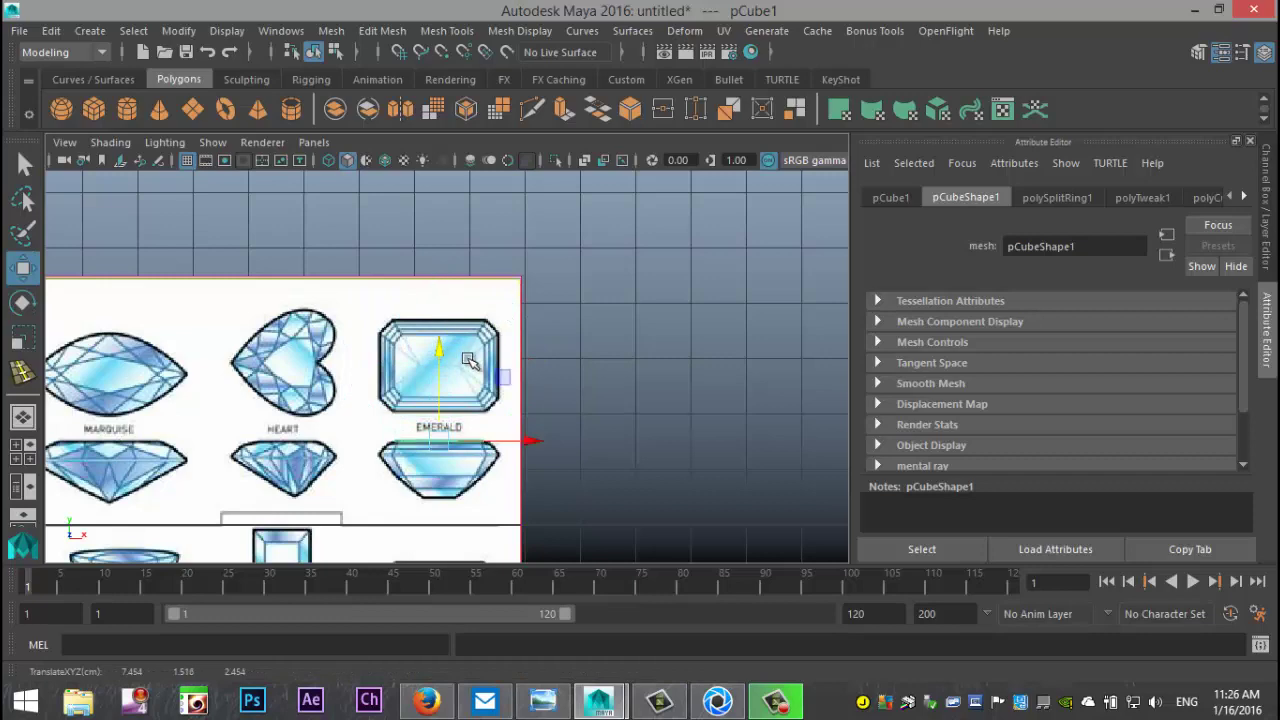
key("f")
scroll(530, 405, "down", 5)
scroll(528, 408, "up", 4)
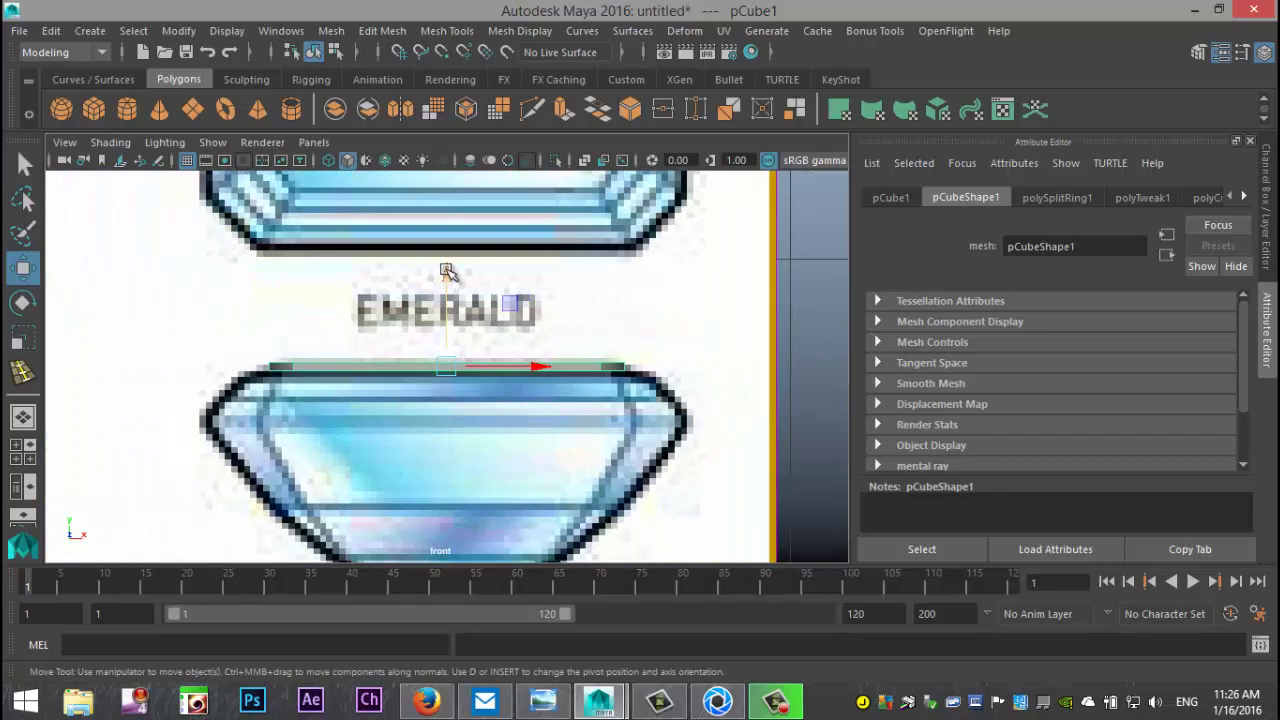
mouse_move(447, 272)
left_mouse_down()
mouse_move(449, 290)
mouse_move(451, 258)
mouse_move(456, 276)
left_mouse_up()
scroll(558, 408, "up", 3)
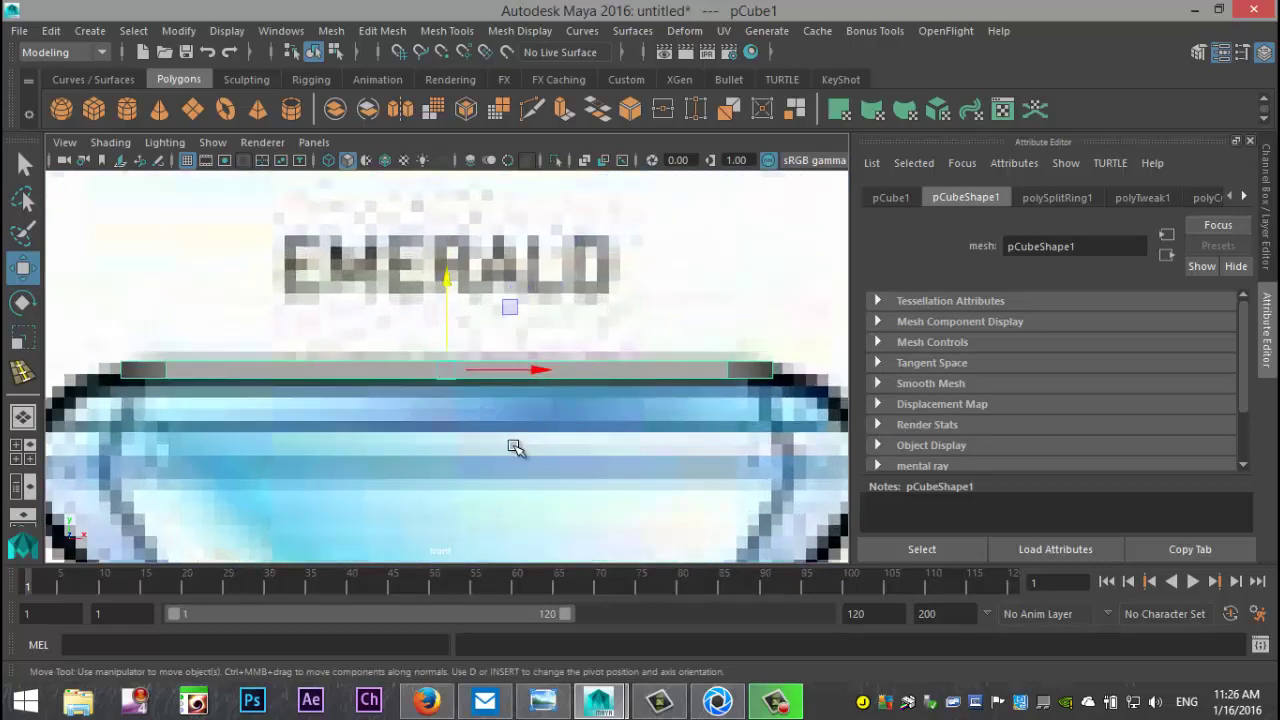
middle_click_drag(515, 447, 560, 386, "alt")
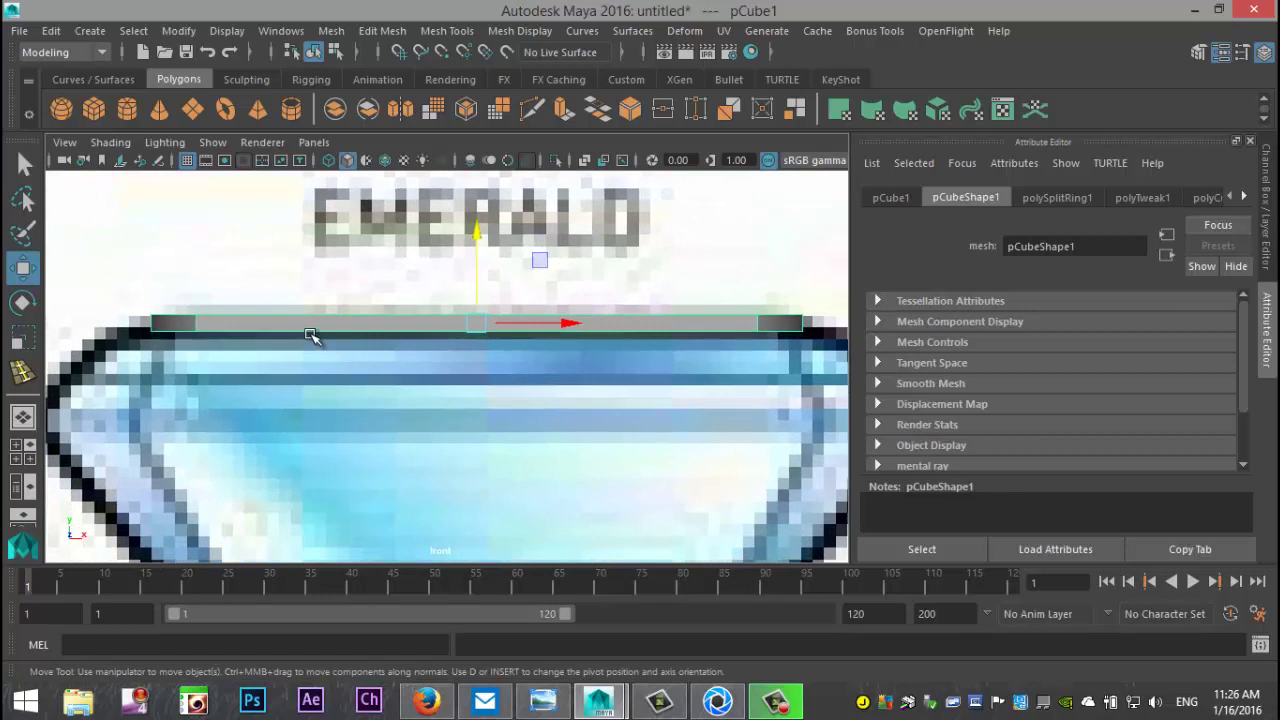
Scale the slab's lower row of vertices outward to match the emerald's full width
right_click_drag(310, 335, 230, 185)
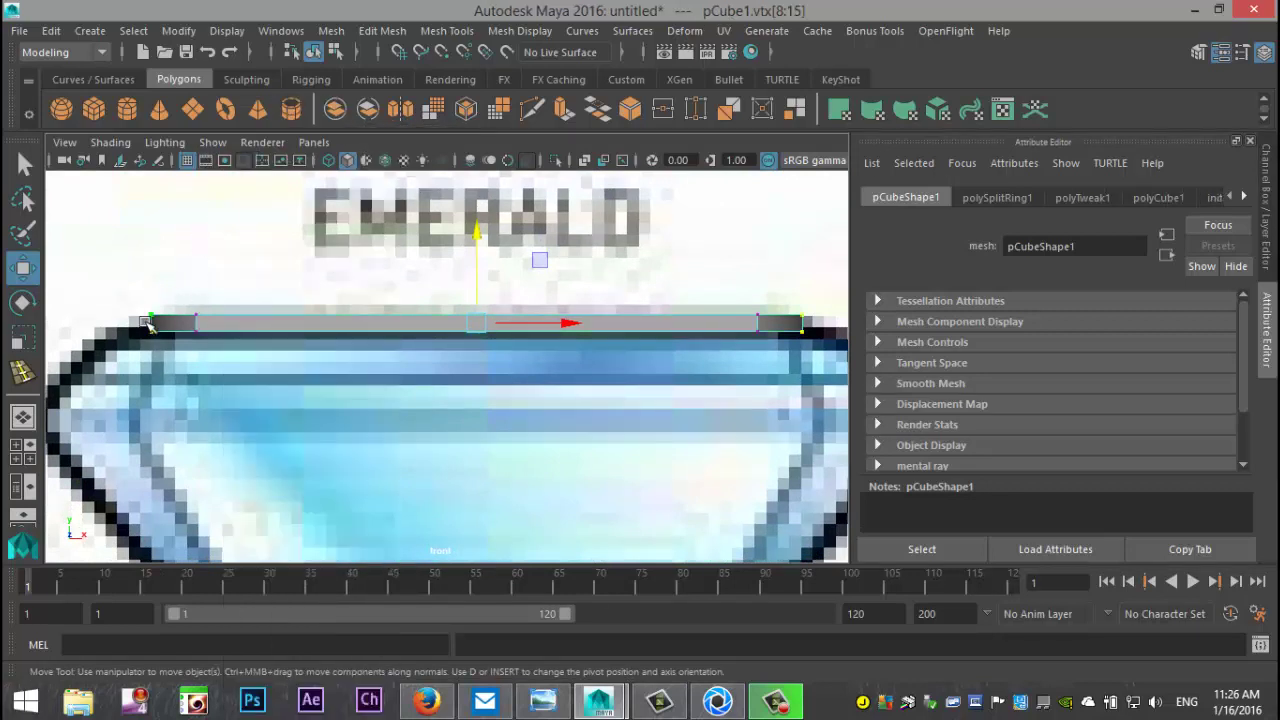
left_click_drag(128, 328, 790, 452)
key("r")
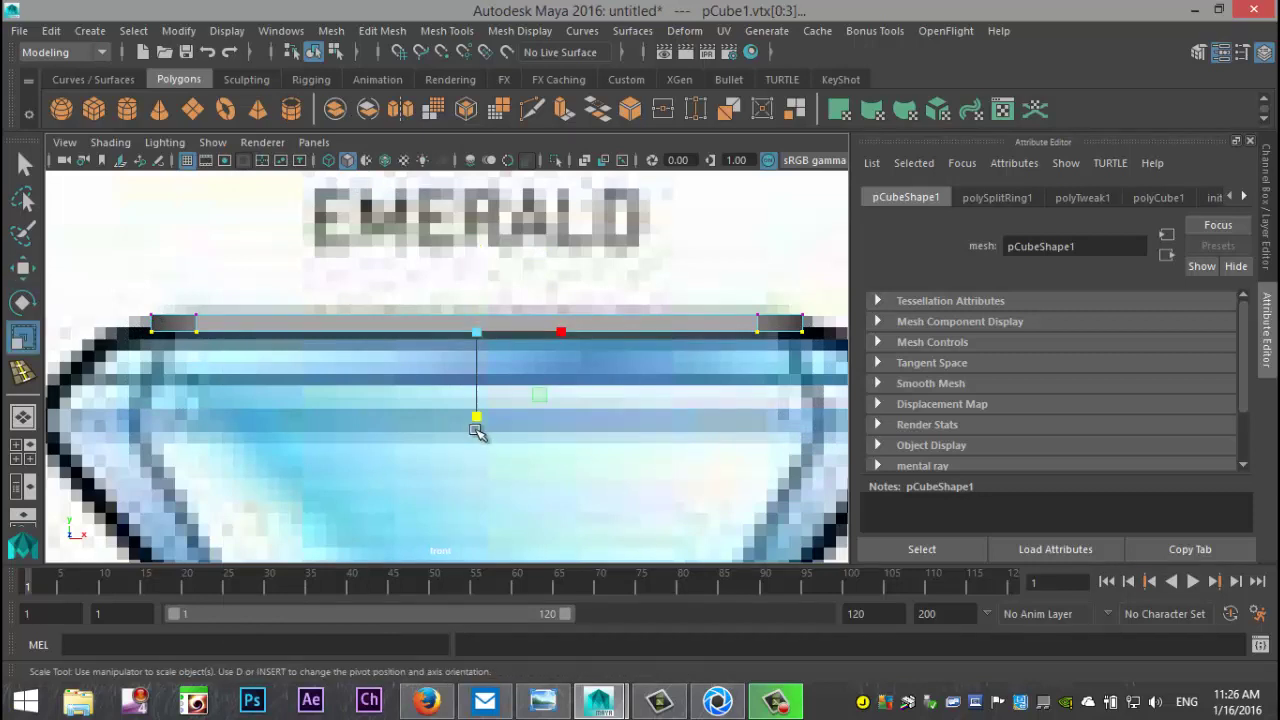
left_click_drag(477, 333, 508, 333)
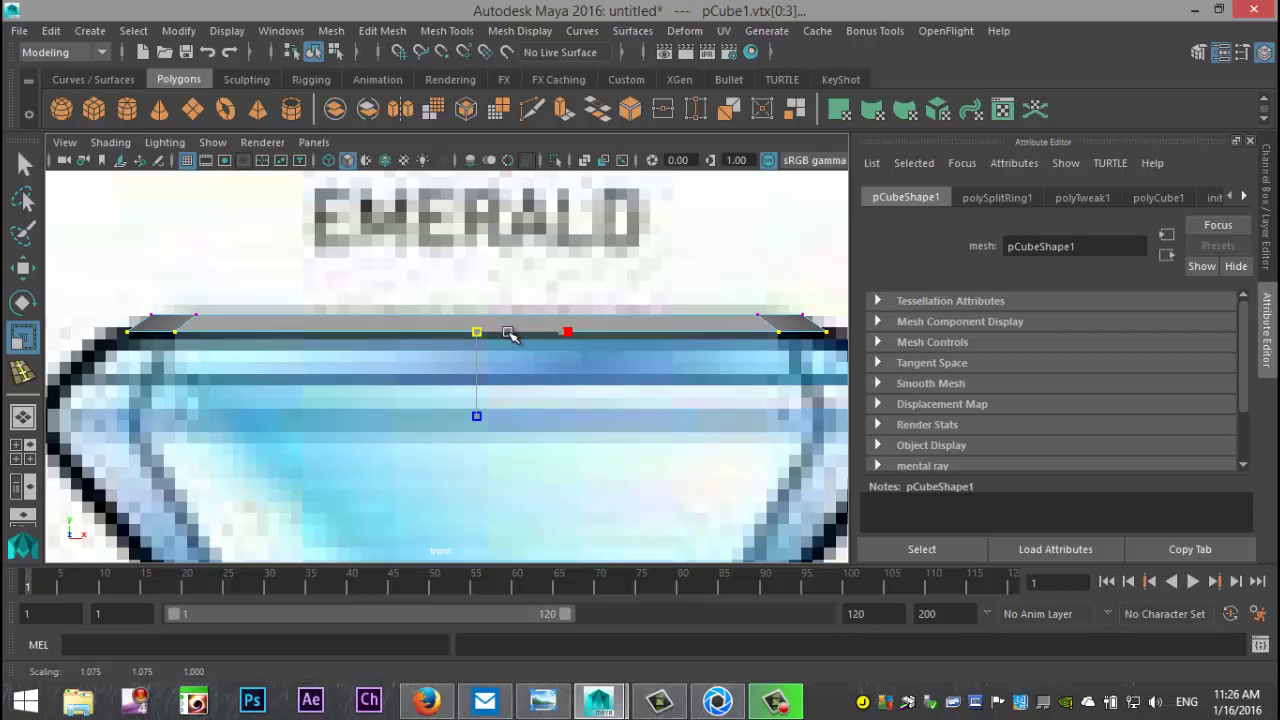
left_click_drag(508, 333, 516, 342)
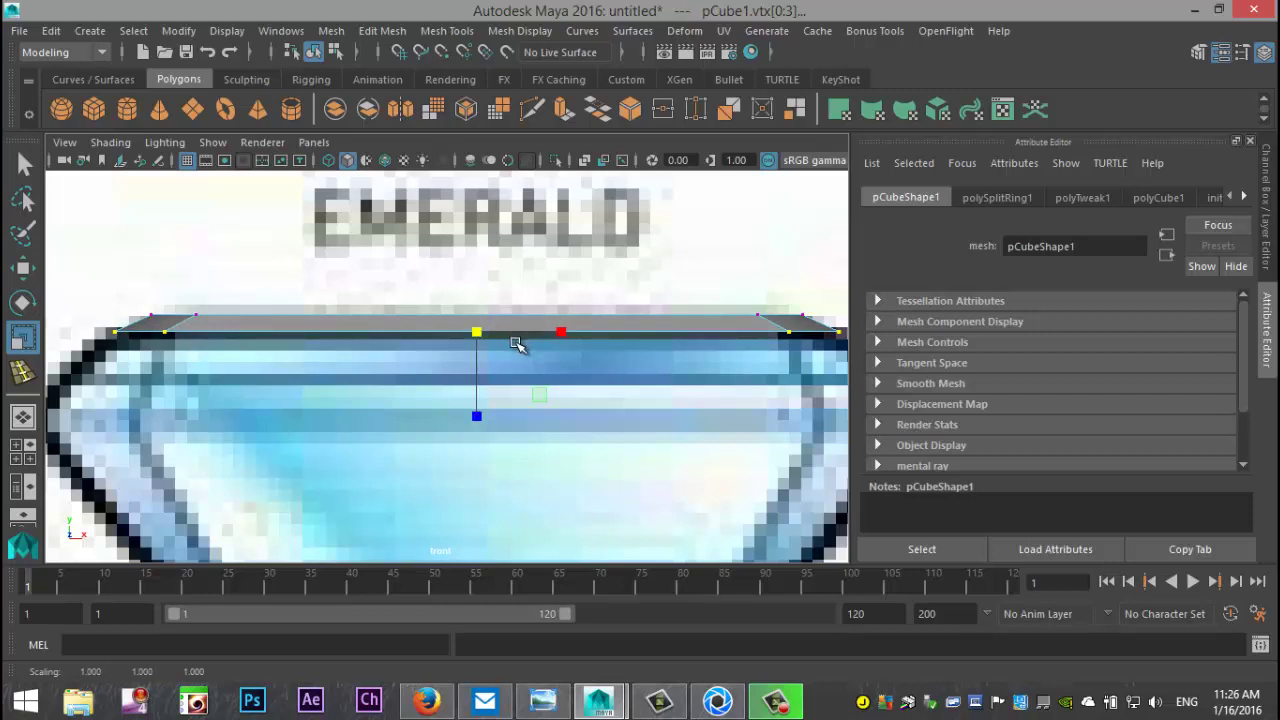
key("w")
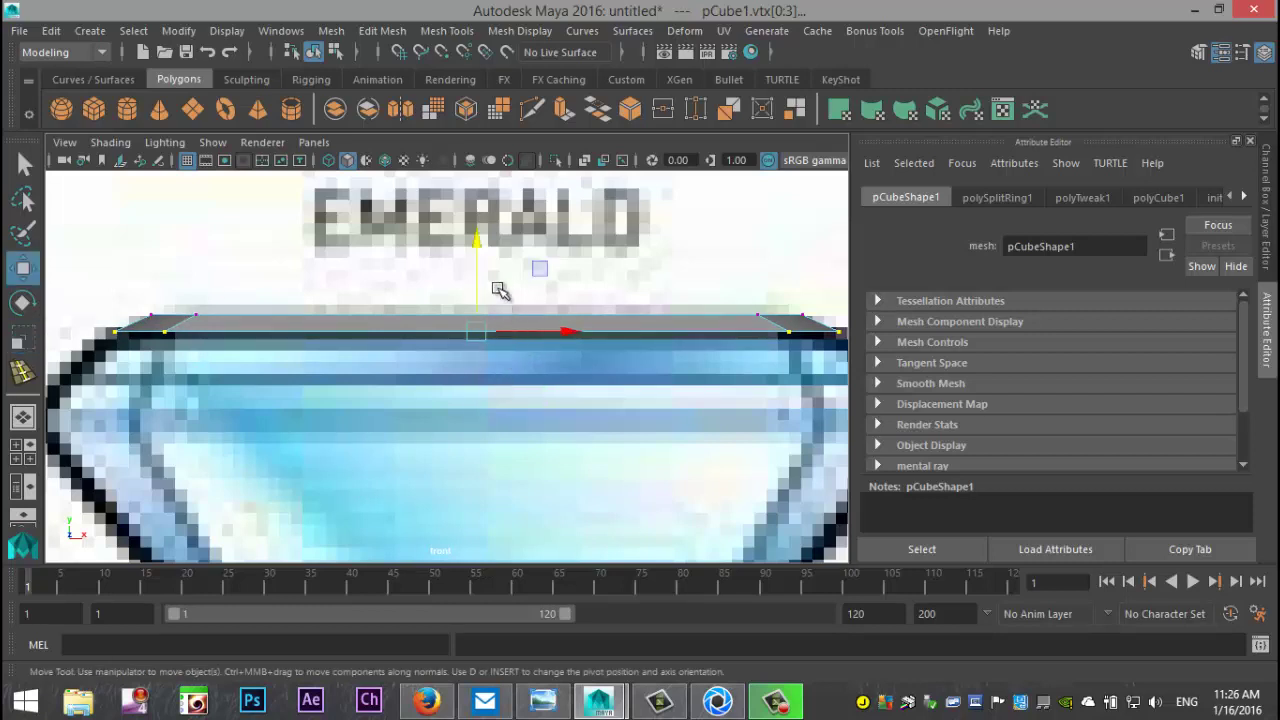
left_click(480, 248)
left_click_drag(480, 248, 482, 254)
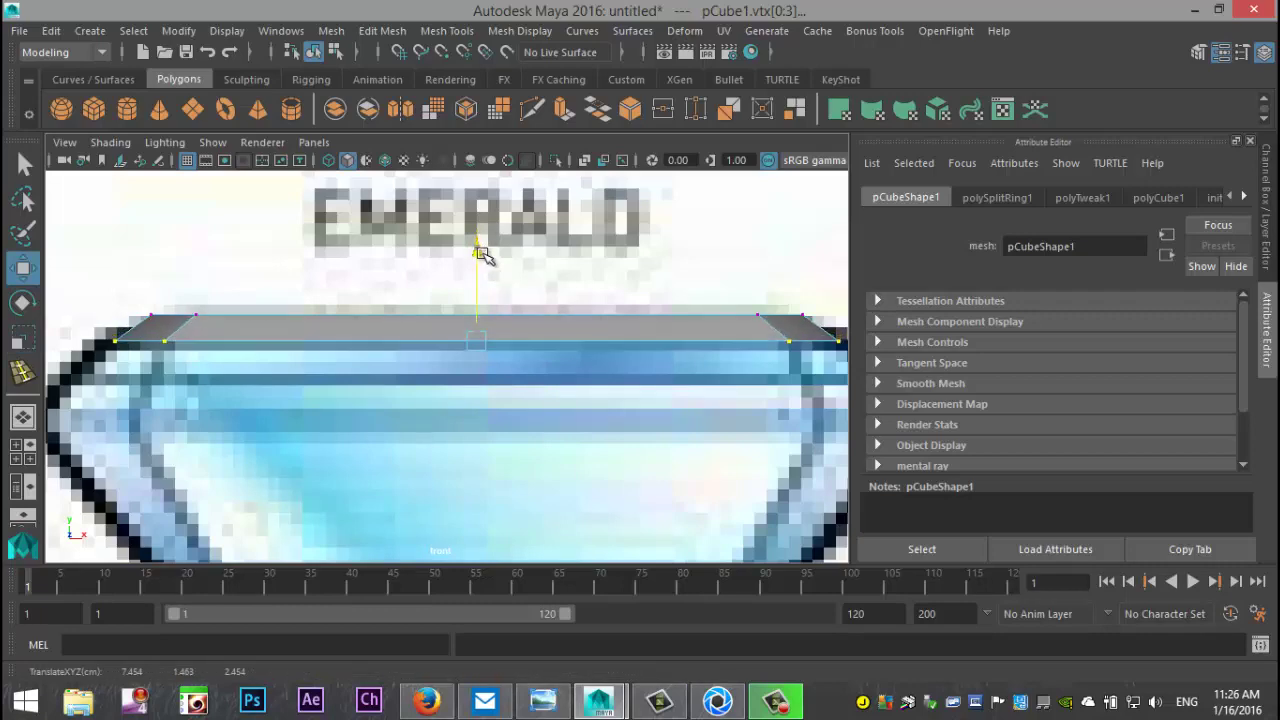
key("ctrl+z")
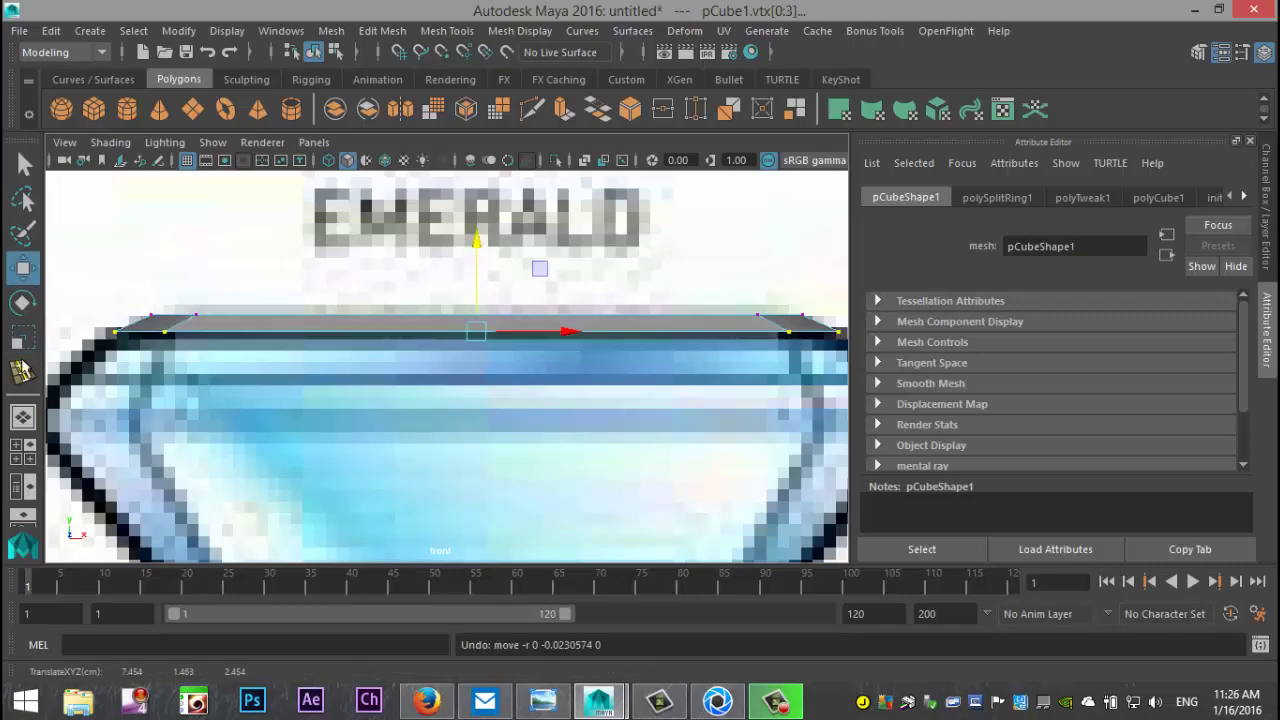
Select the slab's top and front faces in the perspective view
left_click(27, 459)
key("space")
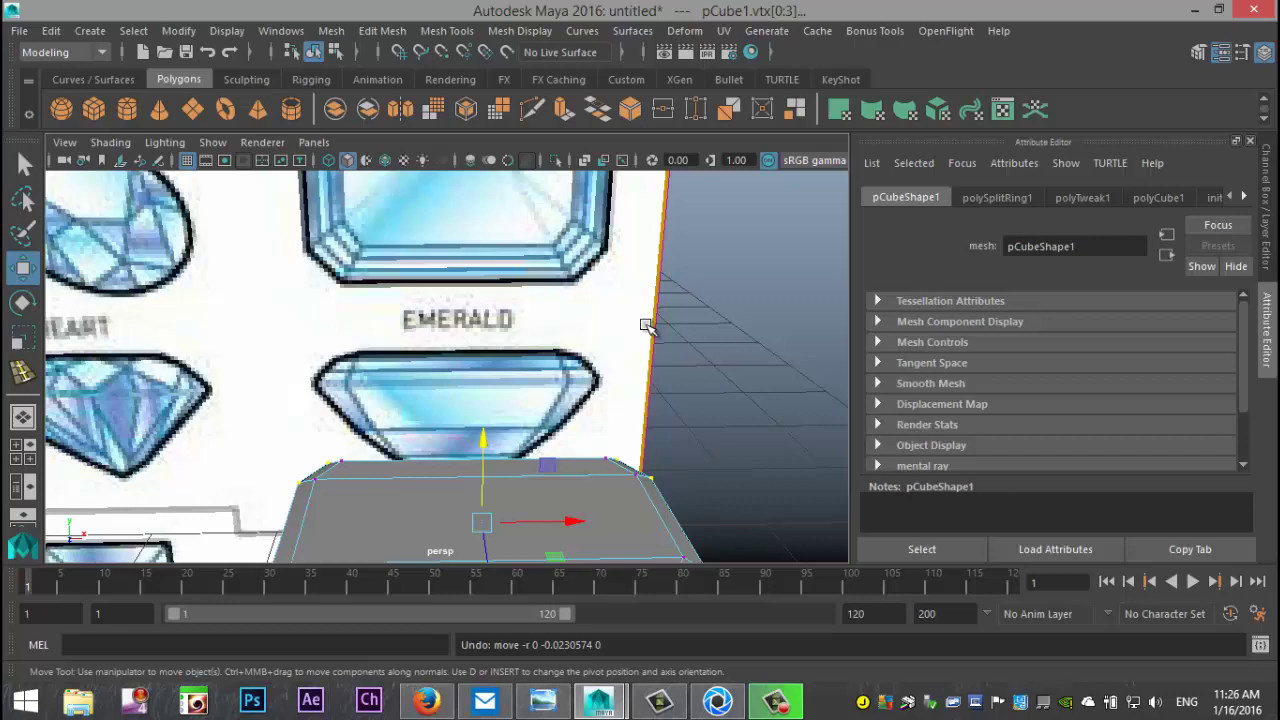
left_click_drag(606, 380, 620, 300, "alt")
right_click_drag(400, 190, 417, 220)
left_click(432, 279)
left_click(400, 375, "shift")
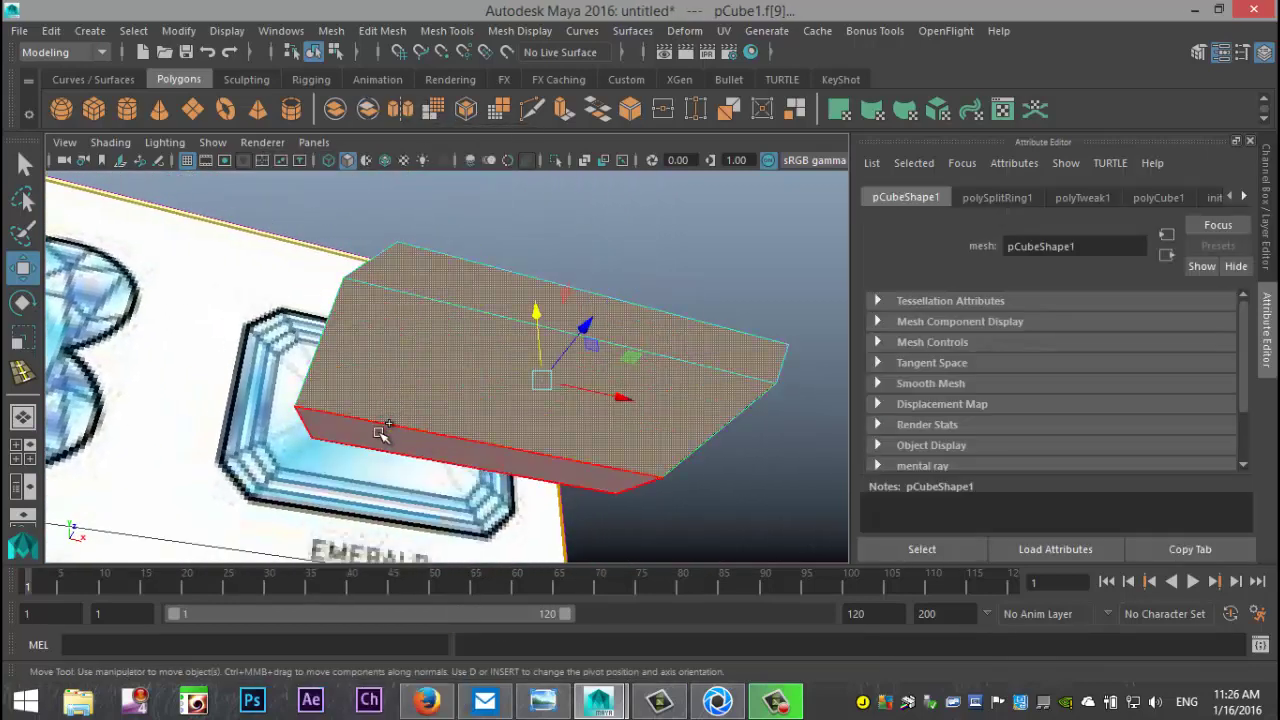
Extrude the selected faces, adjust their height and widen them horizontally
left_click(390, 30)
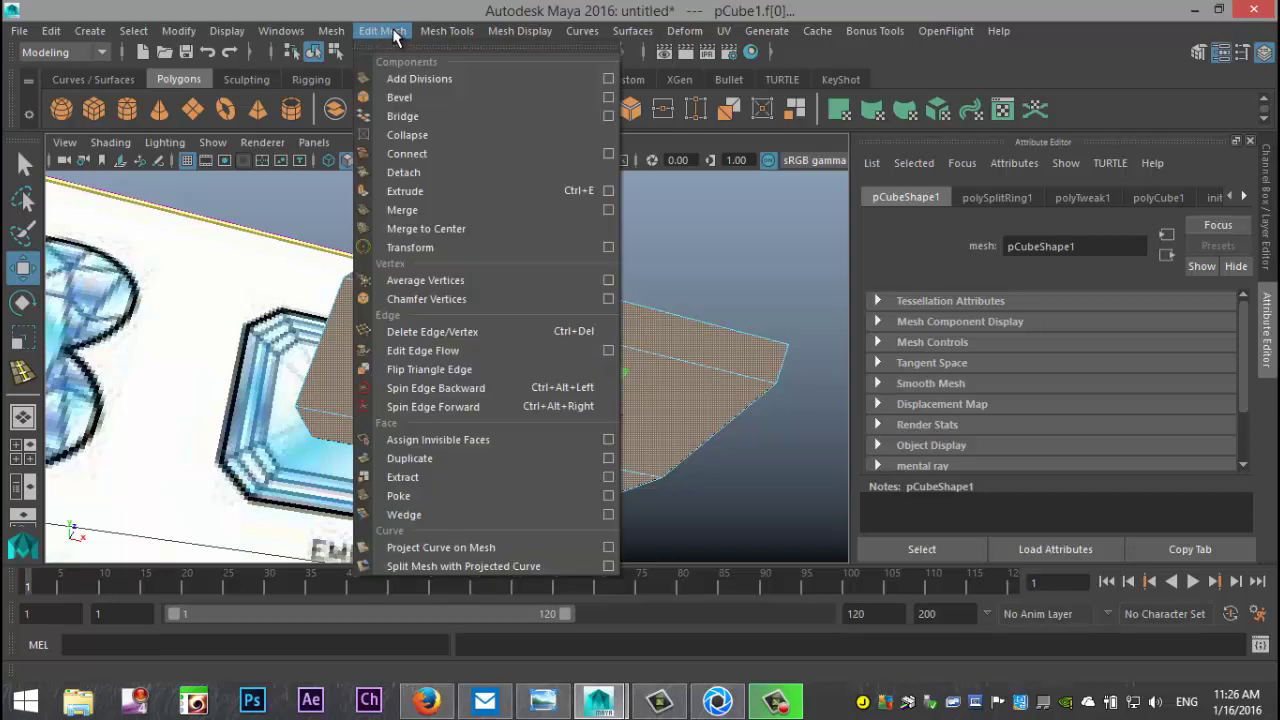
left_click(425, 193)
key("w")
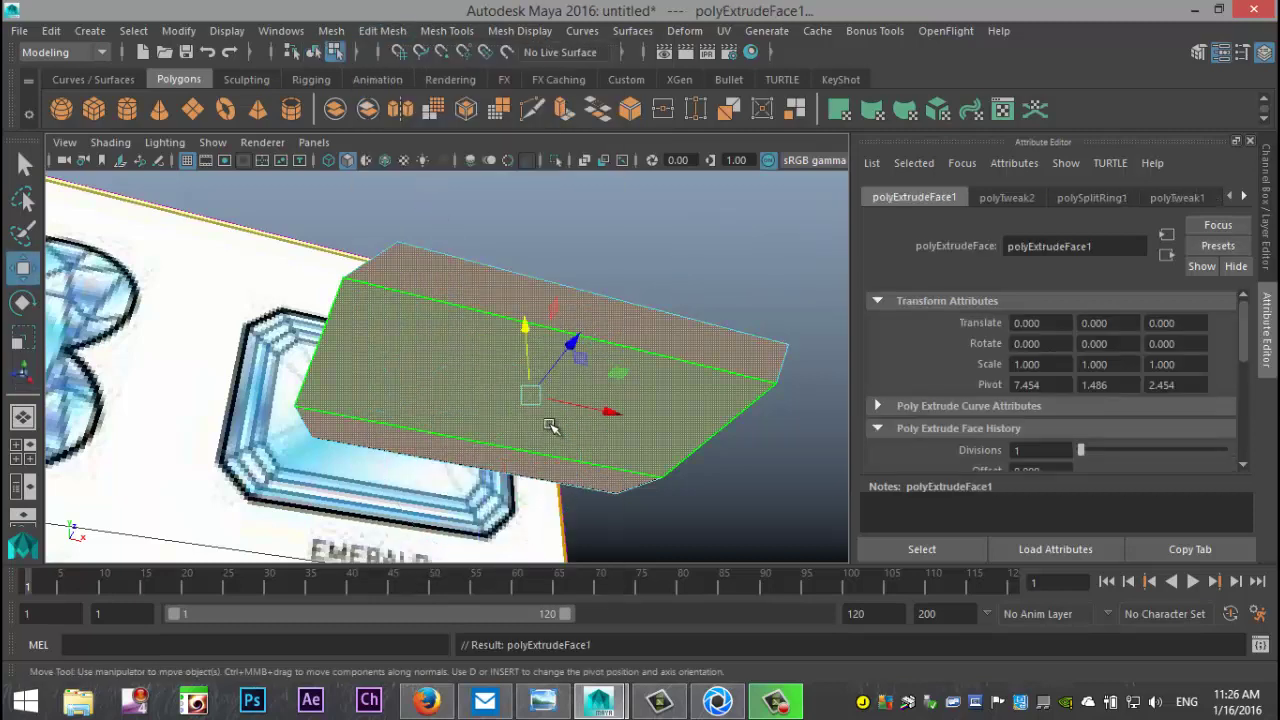
left_click_drag(521, 322, 524, 334)
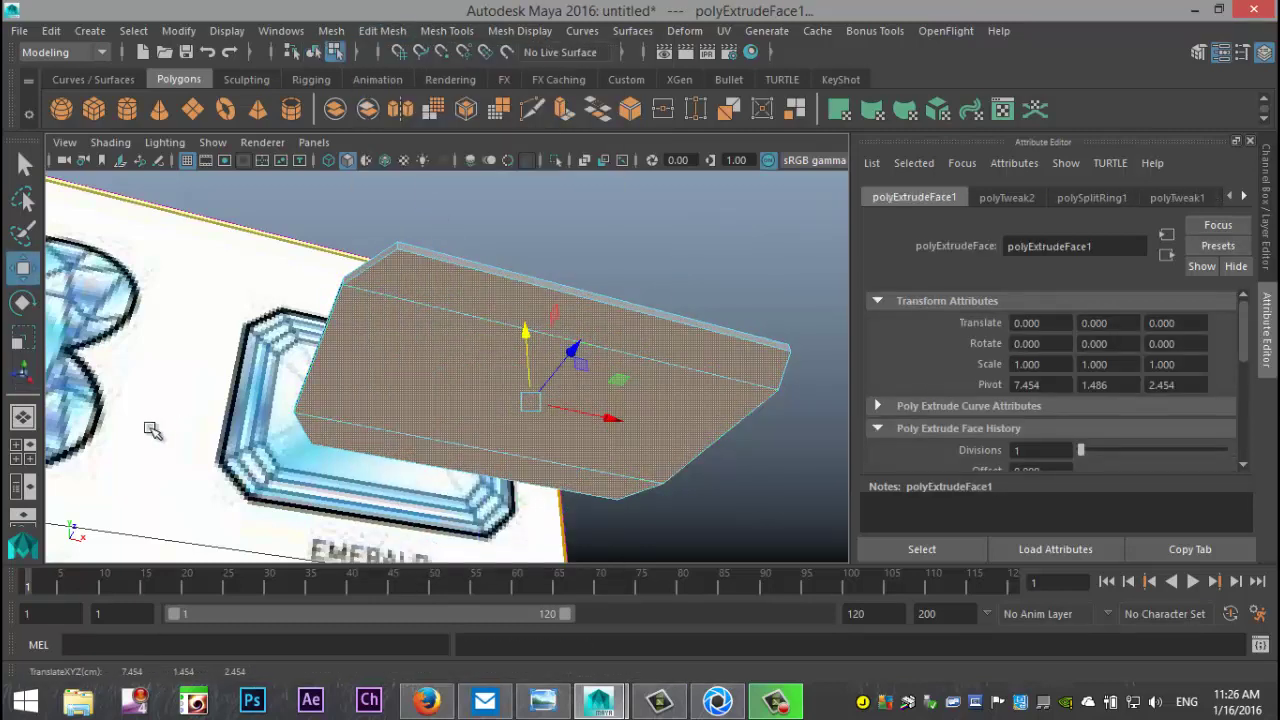
key("space")
key("space")
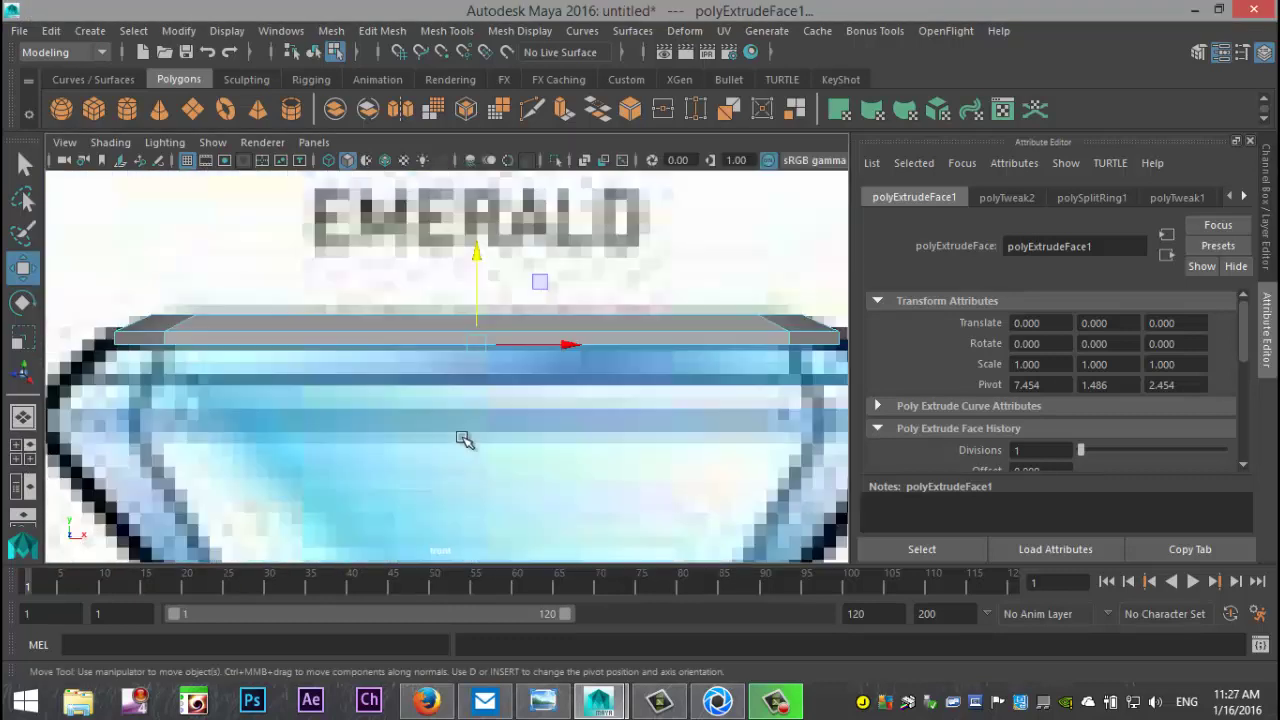
scroll(517, 380, "up", 3)
scroll(508, 440, "down", 3)
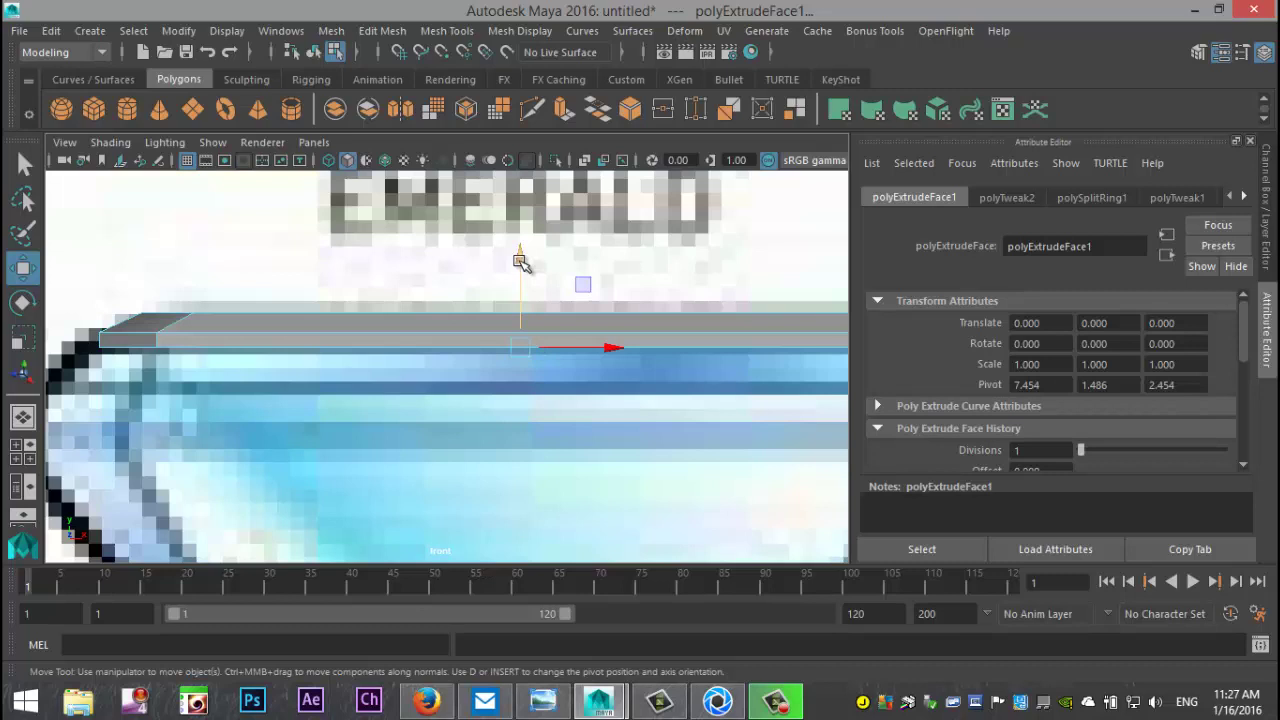
left_click_drag(521, 257, 521, 265)
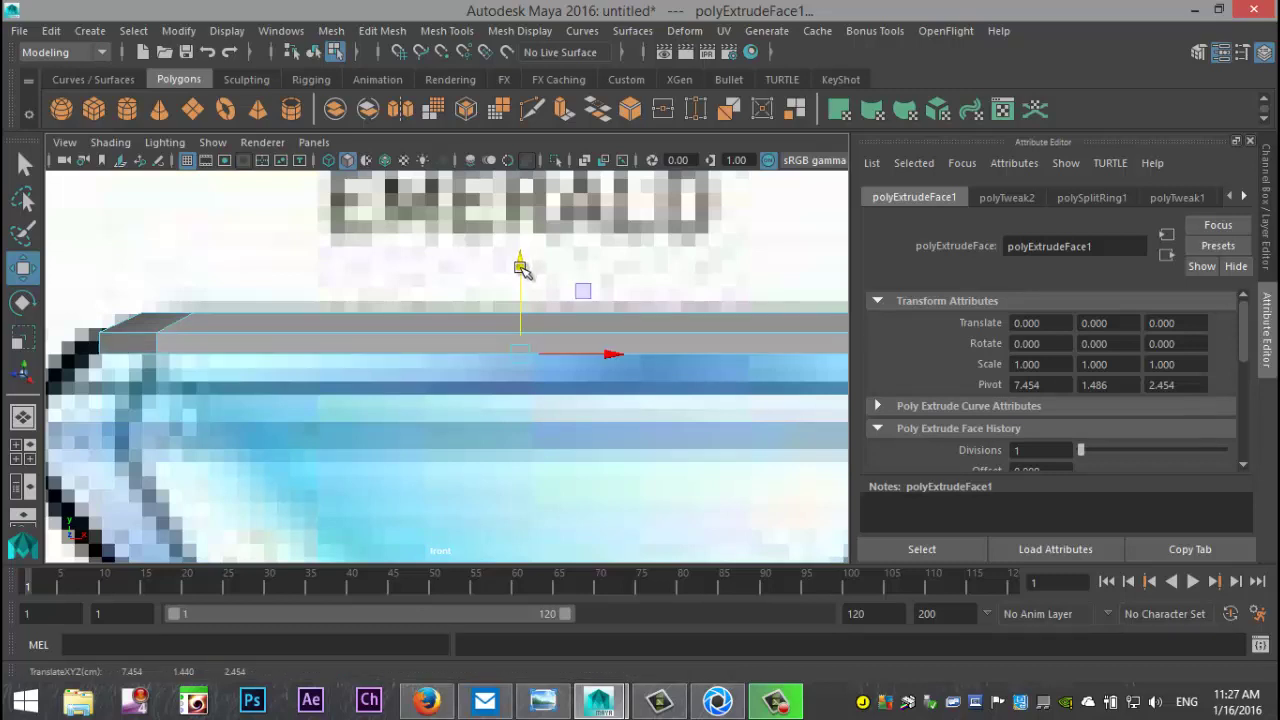
key("r")
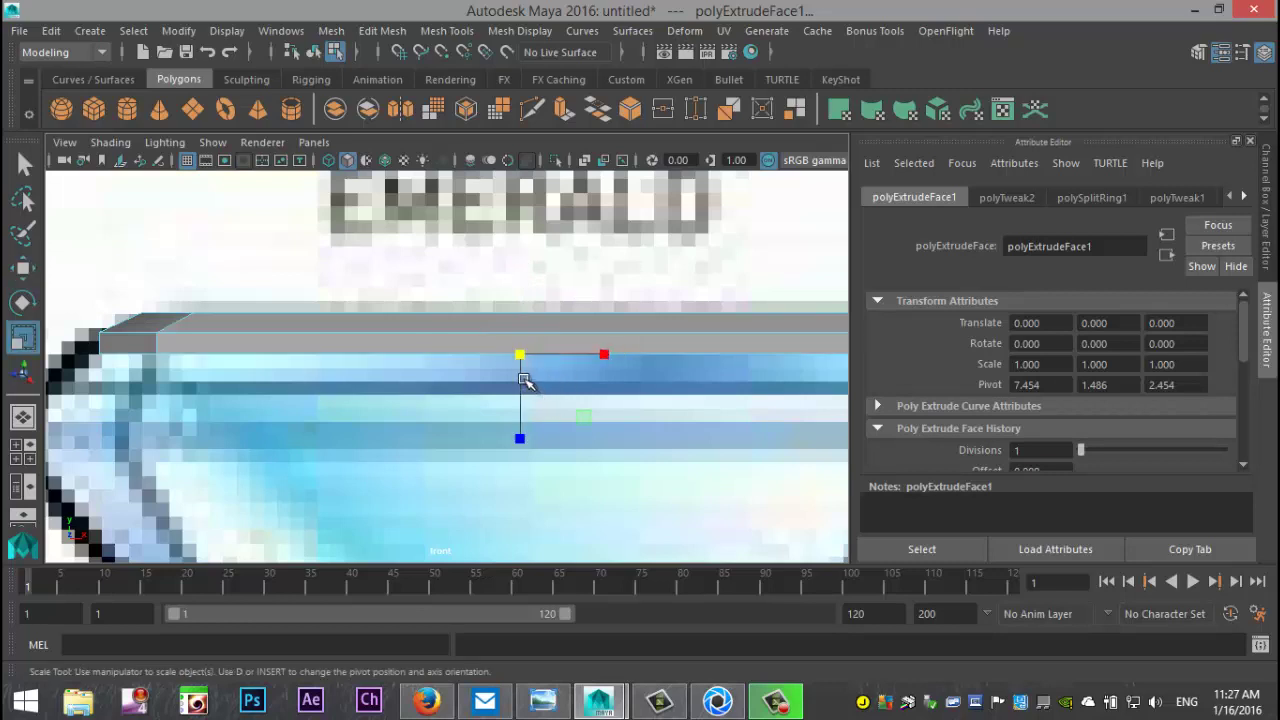
left_click_drag(522, 360, 523, 361)
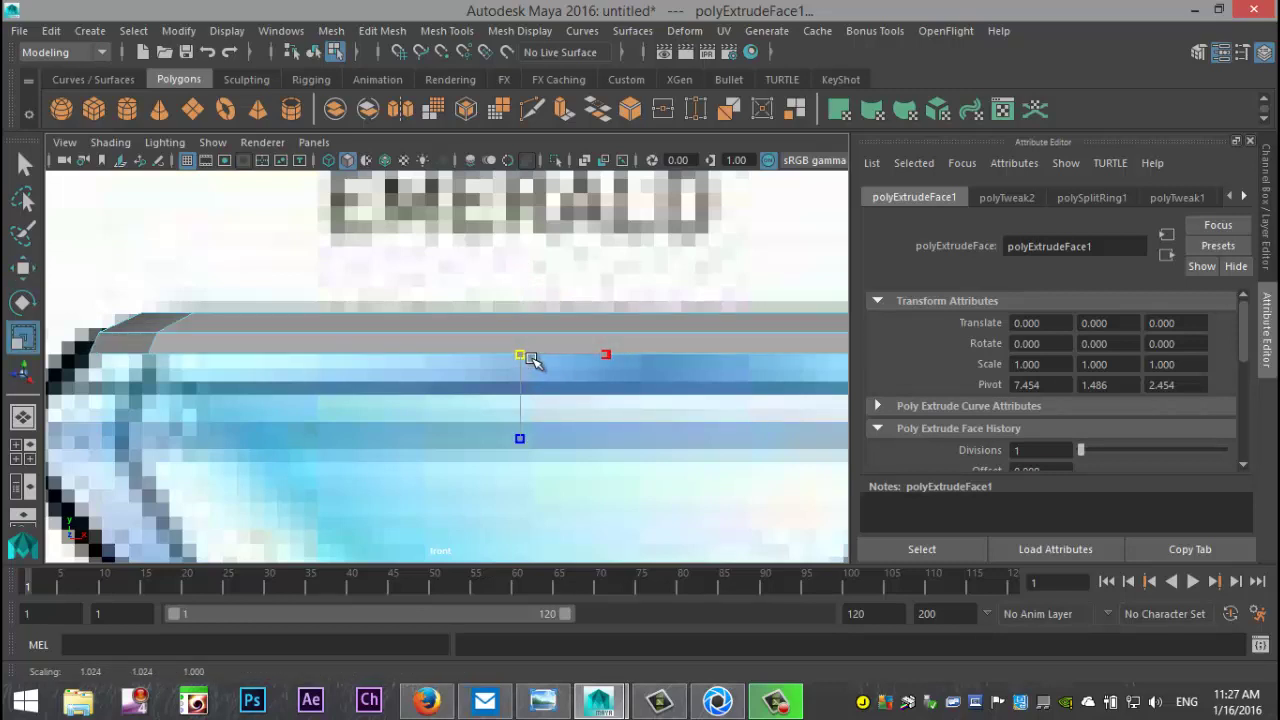
left_click_drag(543, 360, 588, 365)
scroll(486, 429, "down", 5)
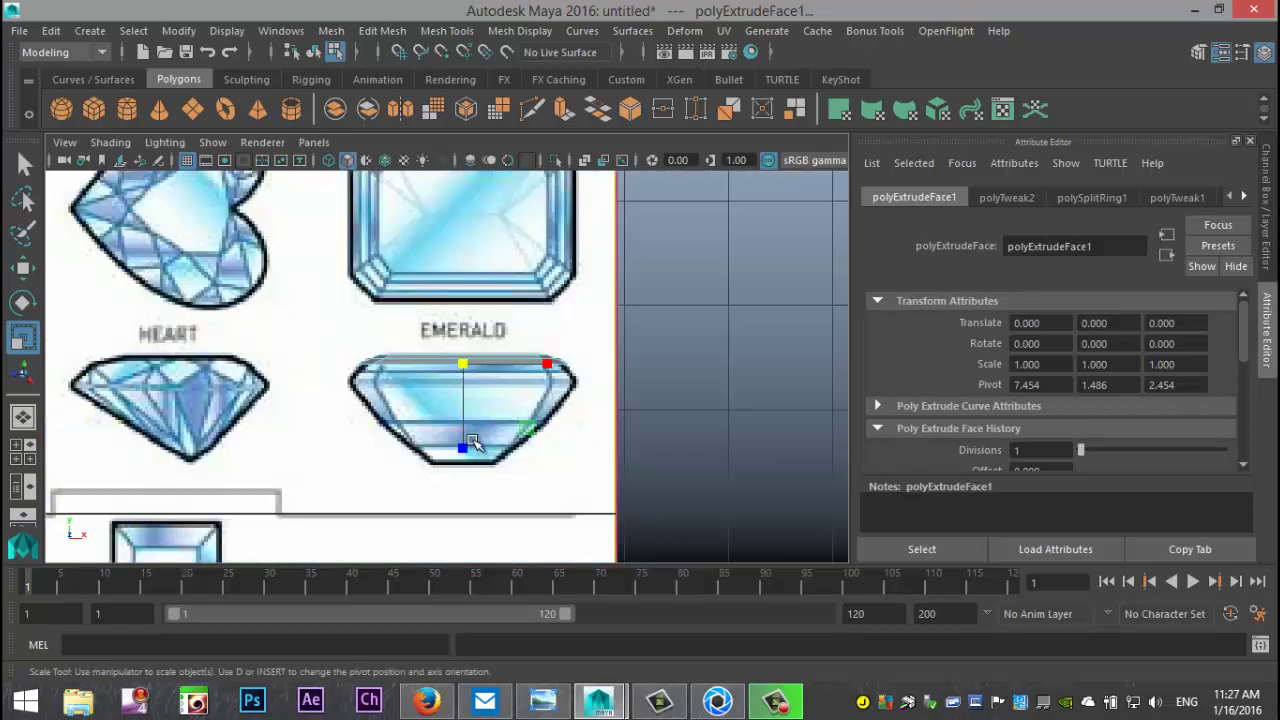
scroll(480, 445, "up", 6)
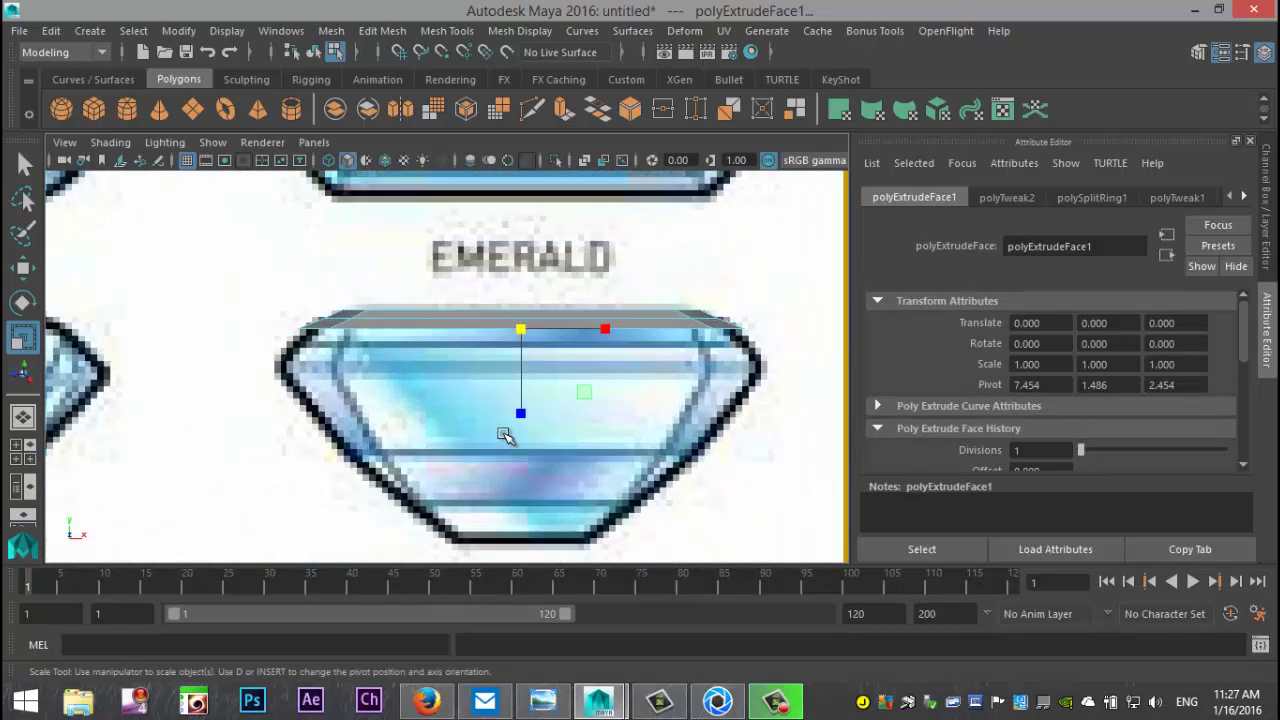
Extrude the top face again, lowering it slightly and resizing it
key("ctrl+e")
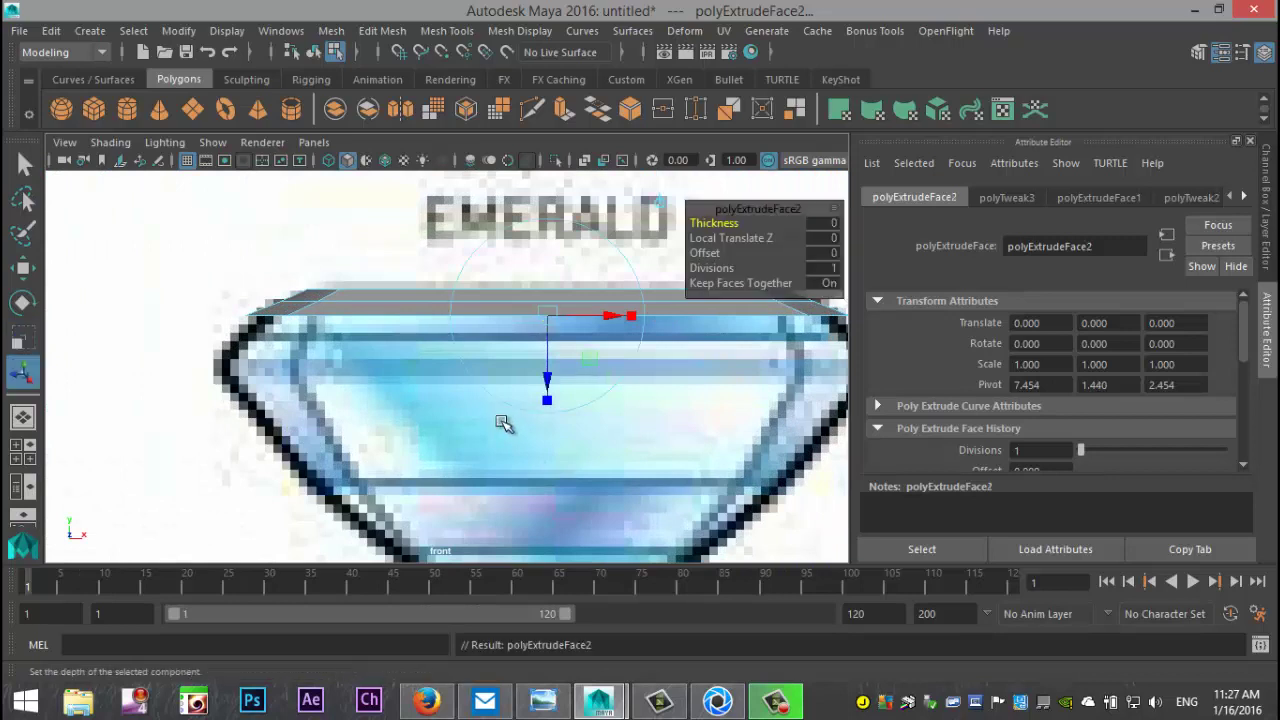
key("w")
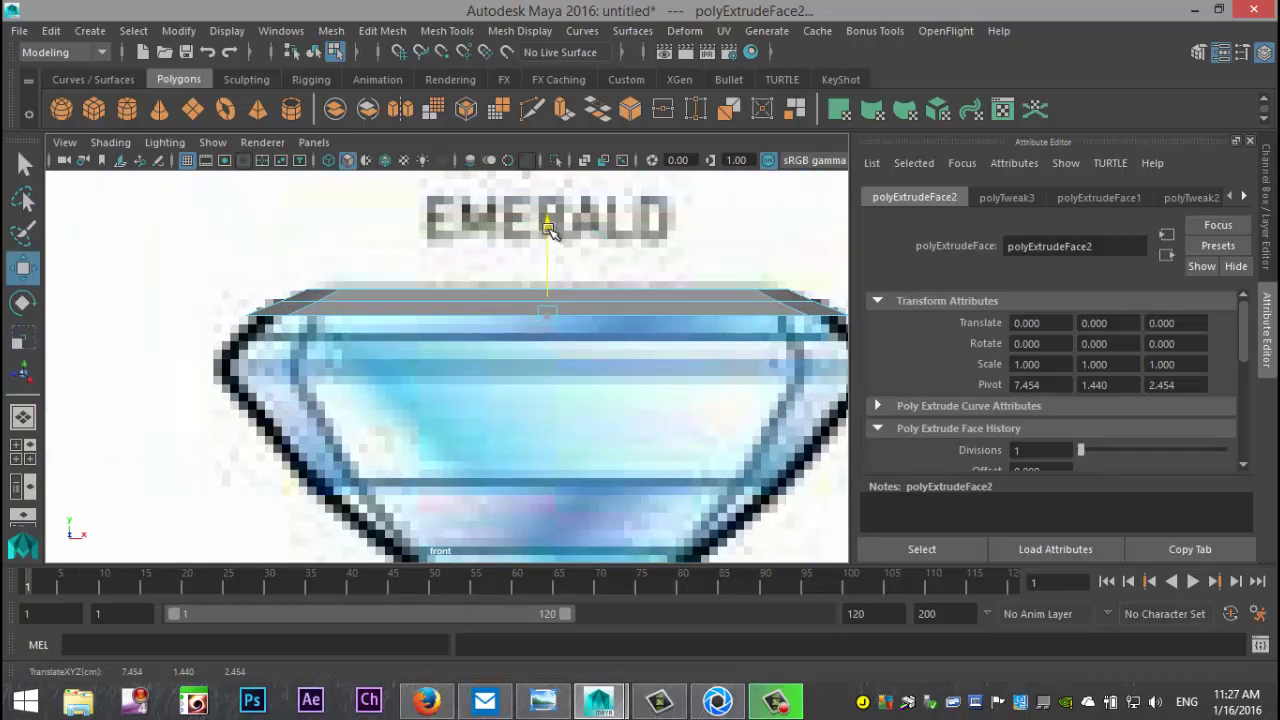
left_click_drag(548, 228, 557, 245)
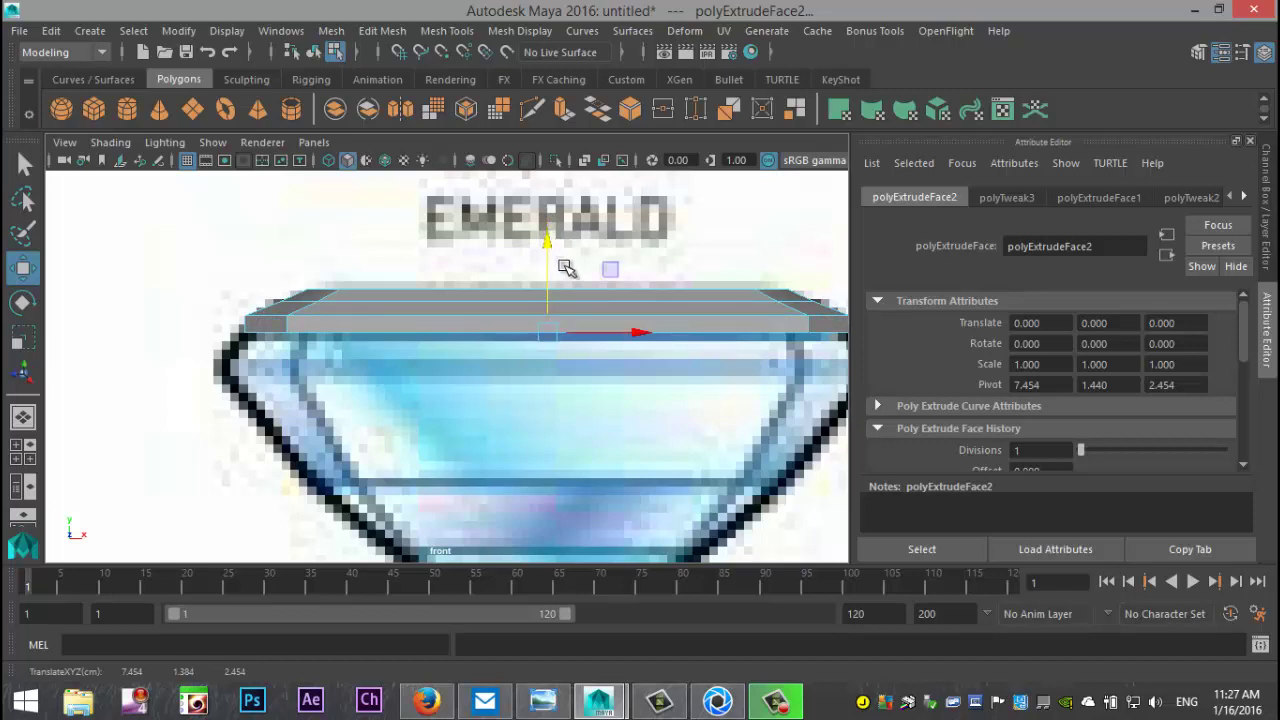
key("r")
left_click_drag(545, 336, 546, 337)
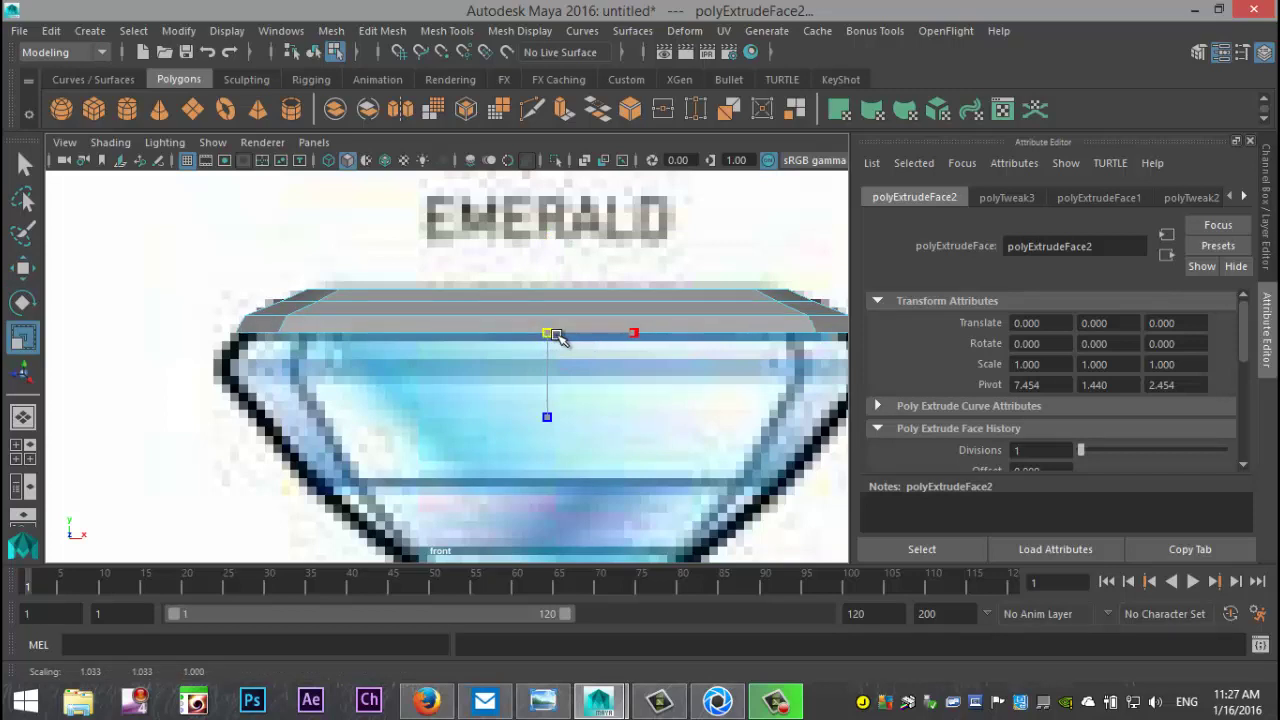
left_click_drag(557, 337, 561, 339)
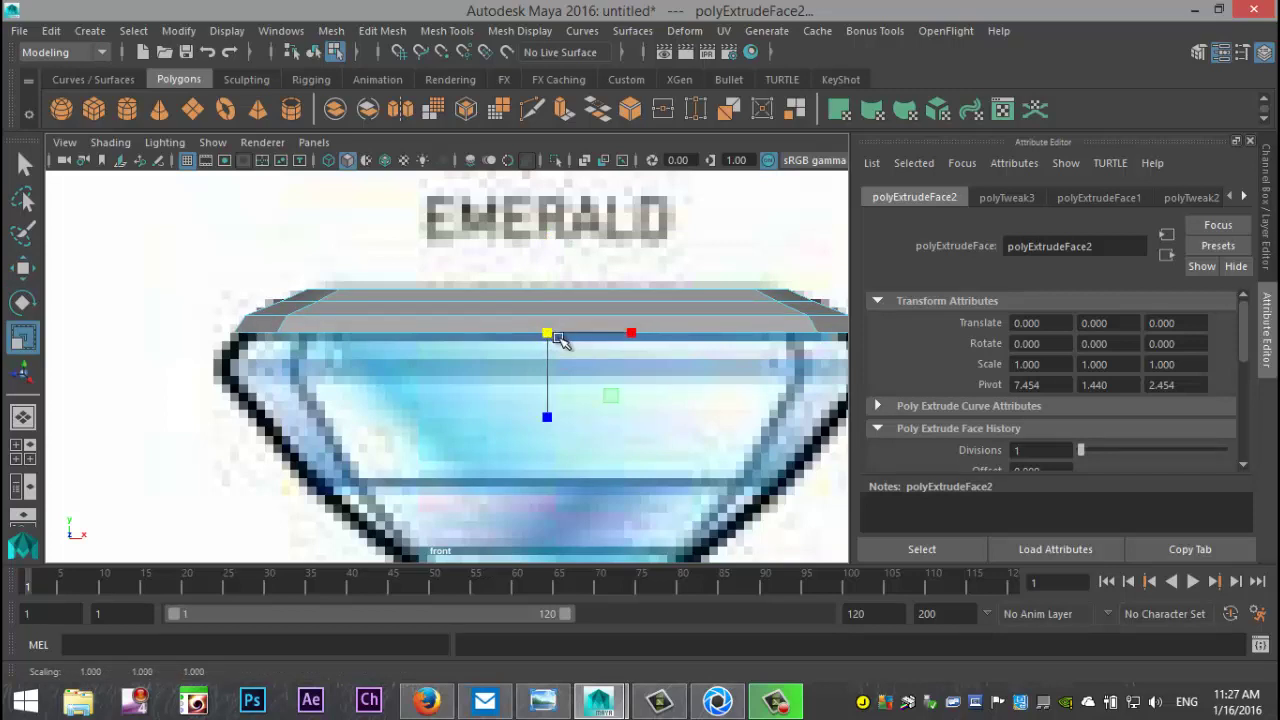
Extrude once more, lowering the new face and widening it outward into the crown's rim
key("ctrl+e")
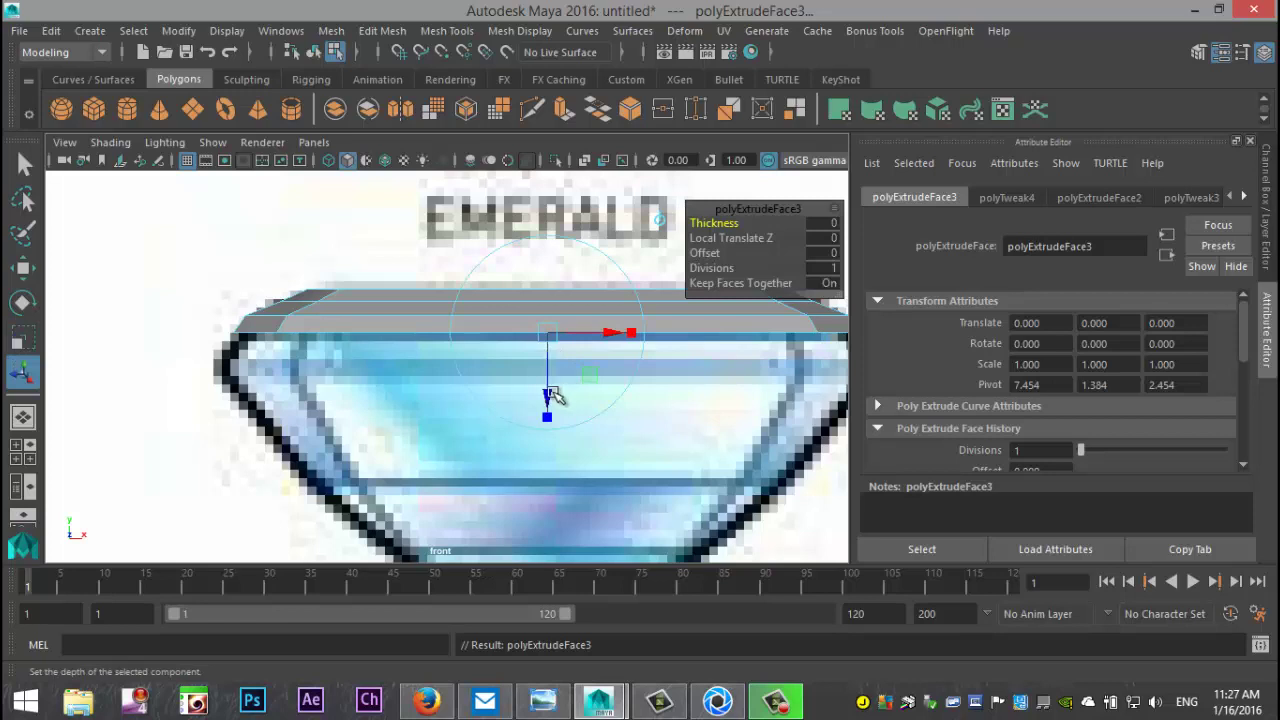
key("w")
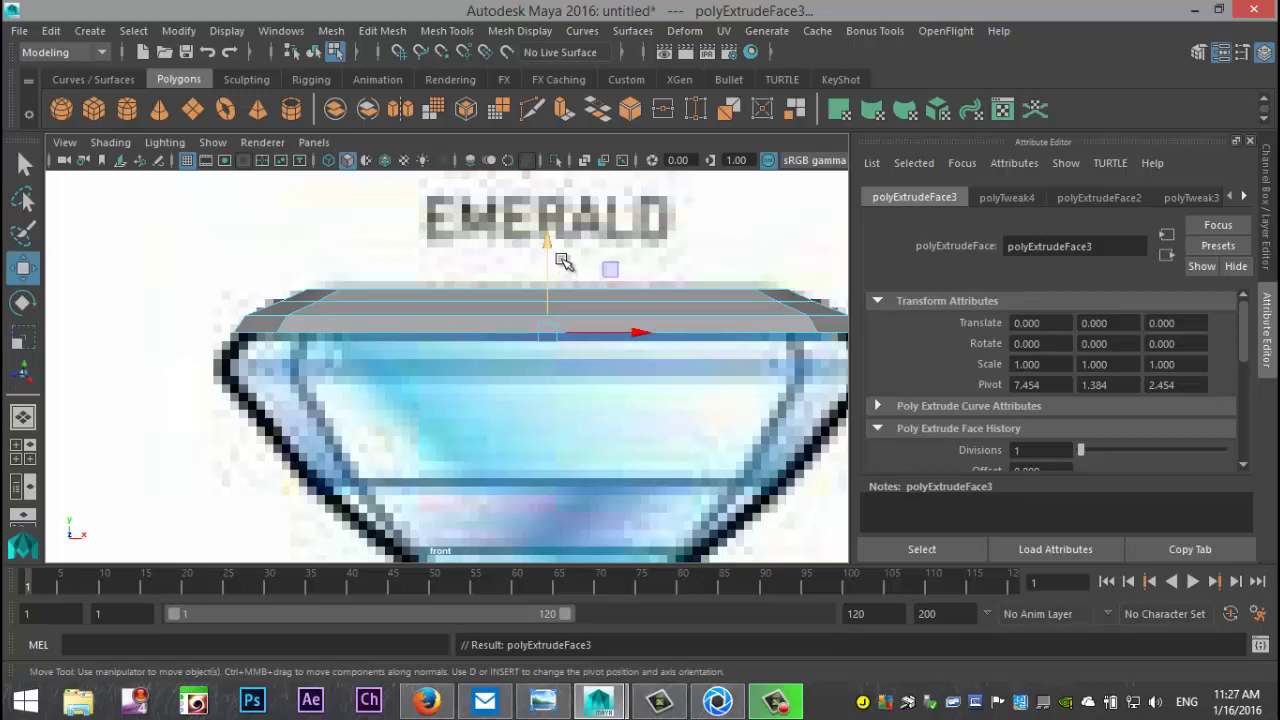
middle_click_drag(566, 260, 565, 286)
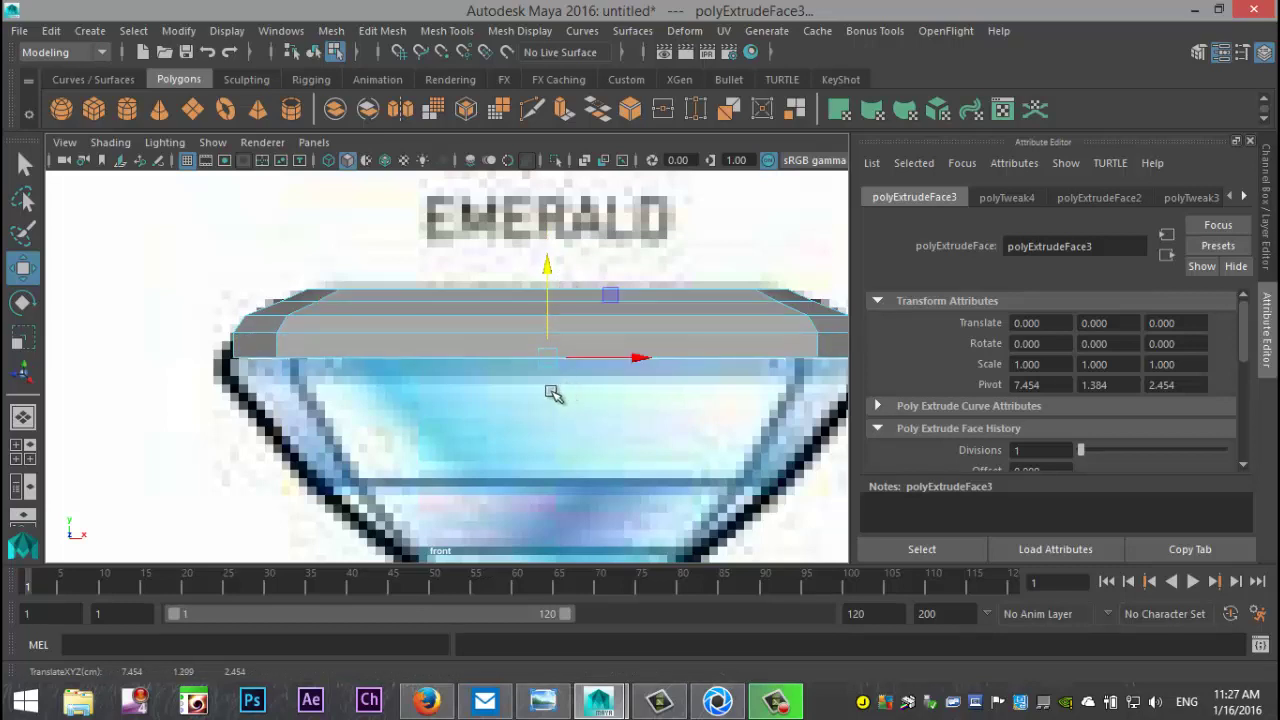
key("r")
middle_click_drag(563, 374, 577, 399)
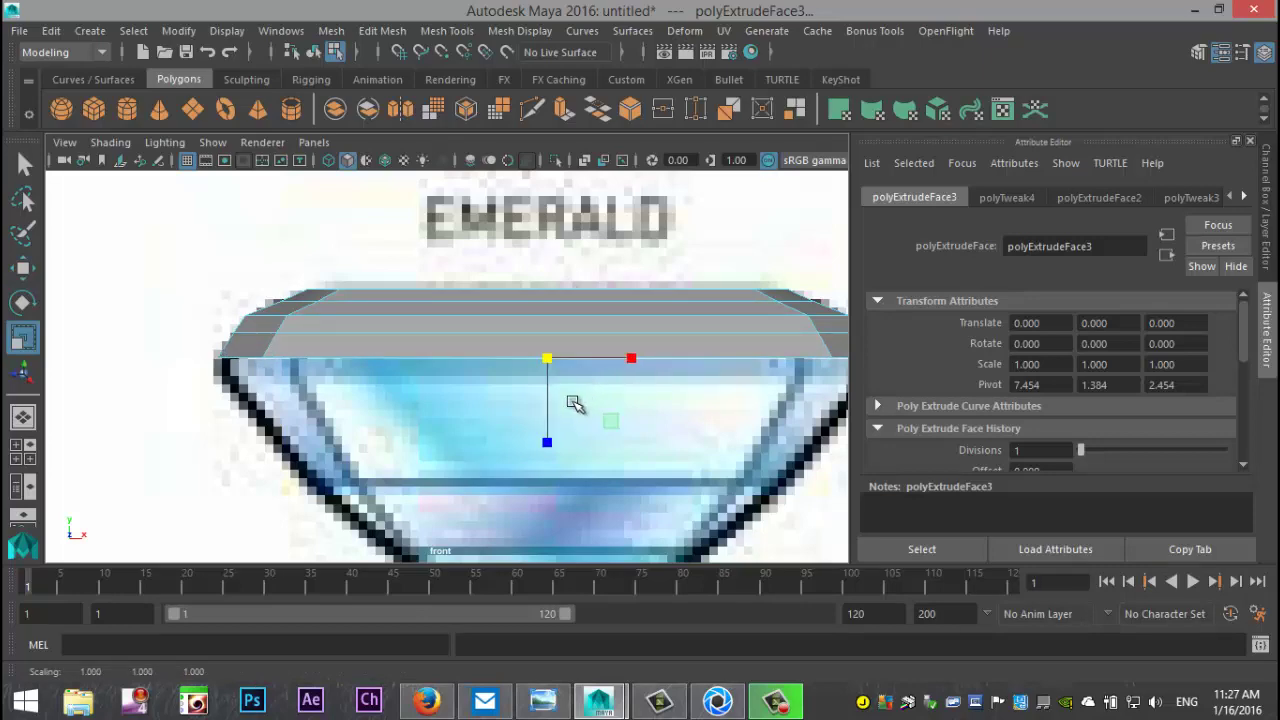
Extrude a face down to the gem's bottom and shrink it to taper the sides
key("ctrl+e")
key("w")
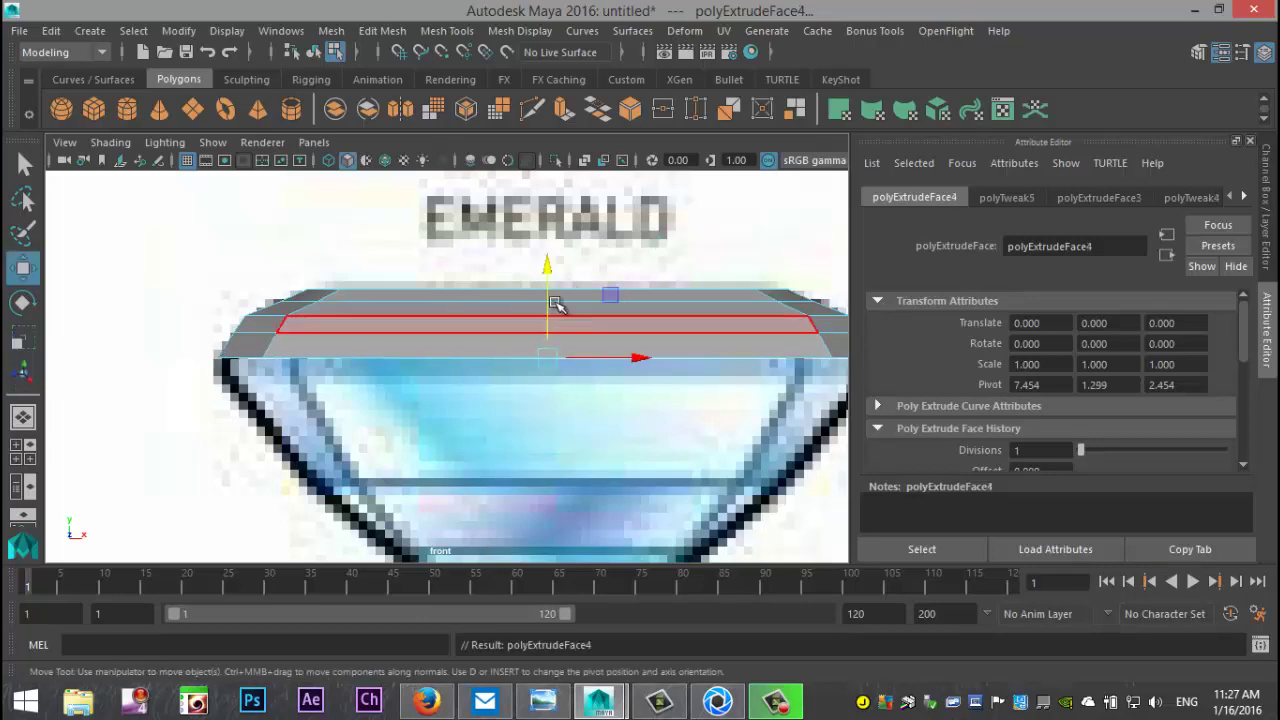
scroll(550, 310, "down", 8)
scroll(548, 325, "up", 5)
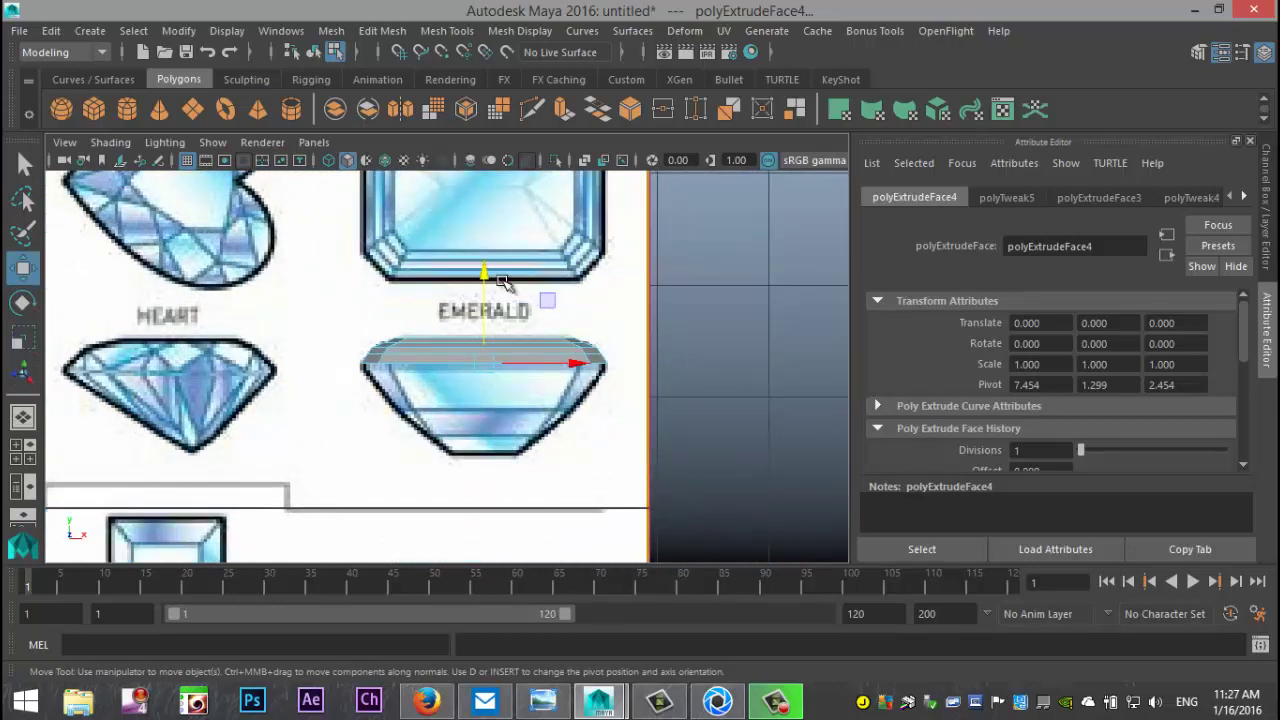
left_click_drag(486, 277, 511, 371)
key("r")
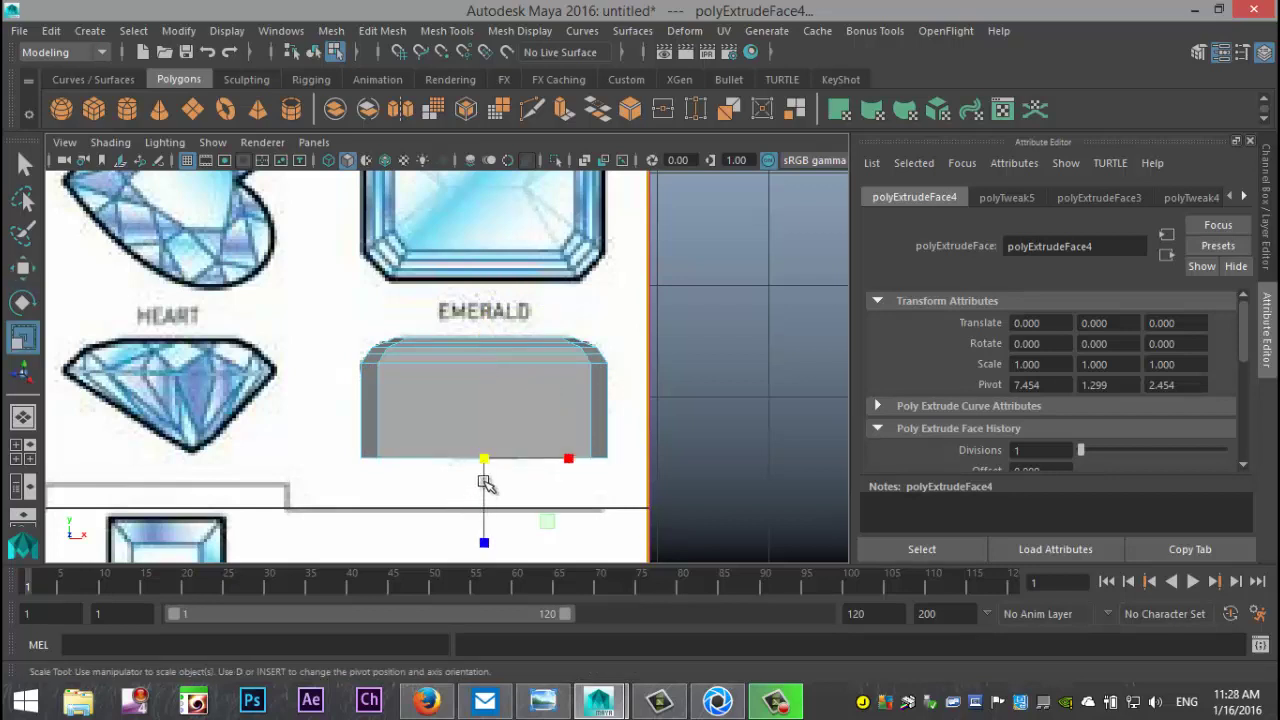
left_click_drag(486, 466, 398, 466)
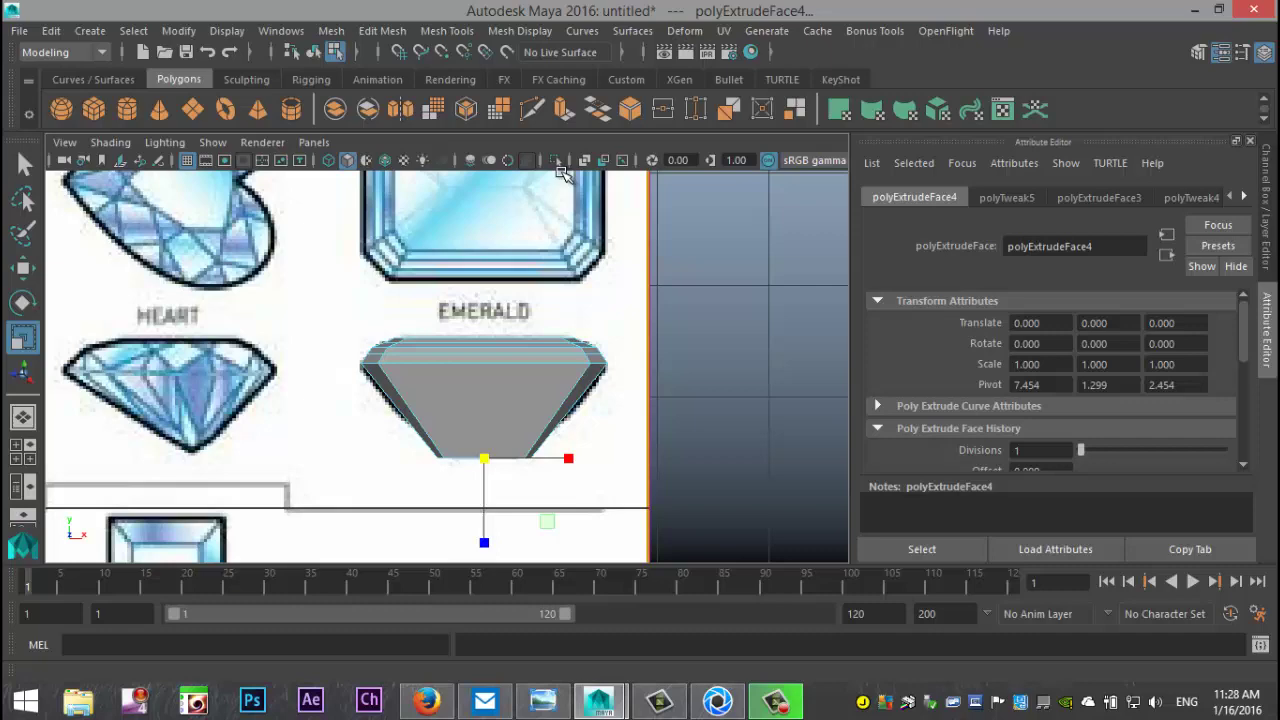
Turn on X-Ray, then raise and shrink the bottom face to match the reference
left_click(586, 161)
scroll(598, 418, "up", 3)
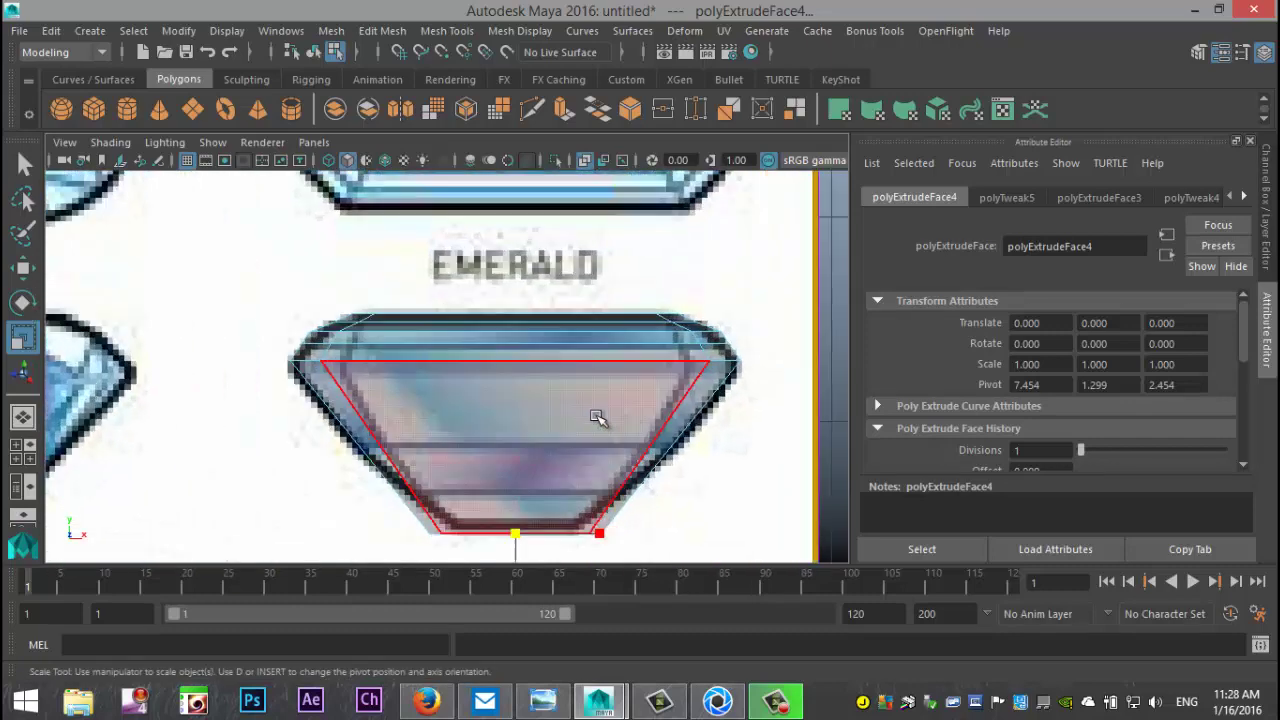
middle_click_drag(603, 440, 597, 346, "alt")
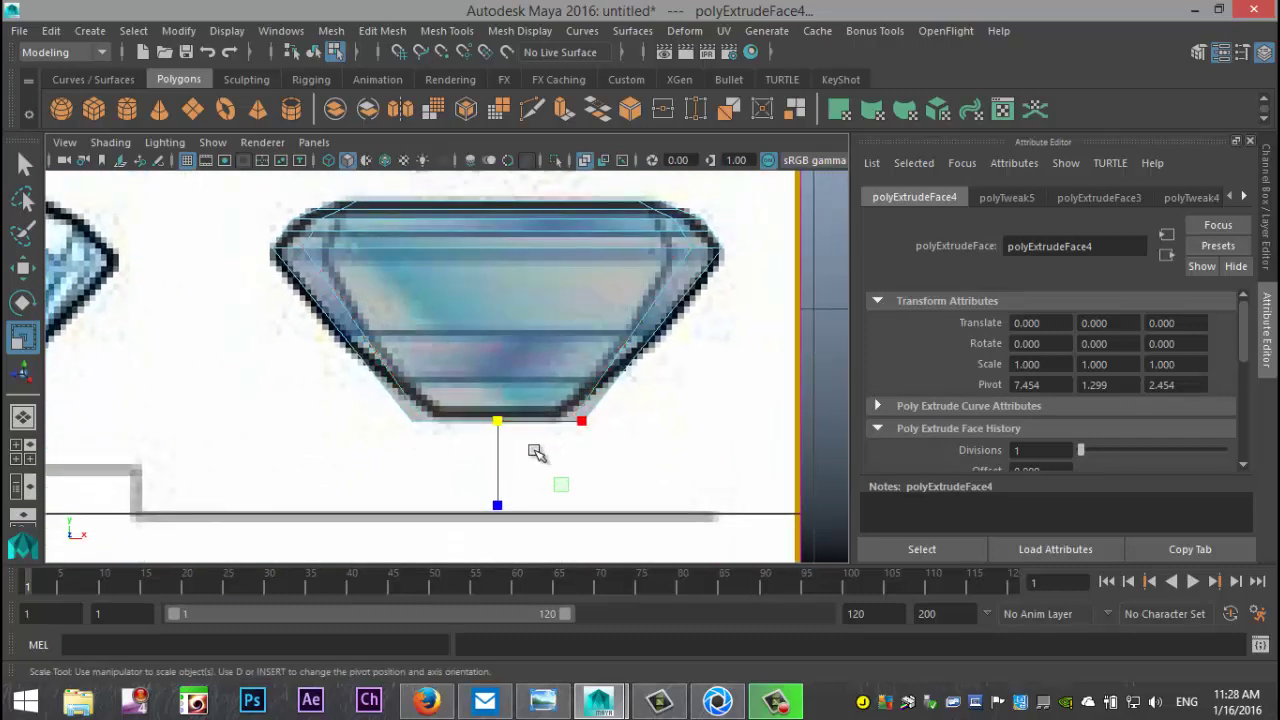
key("w")
left_click_drag(500, 331, 500, 330)
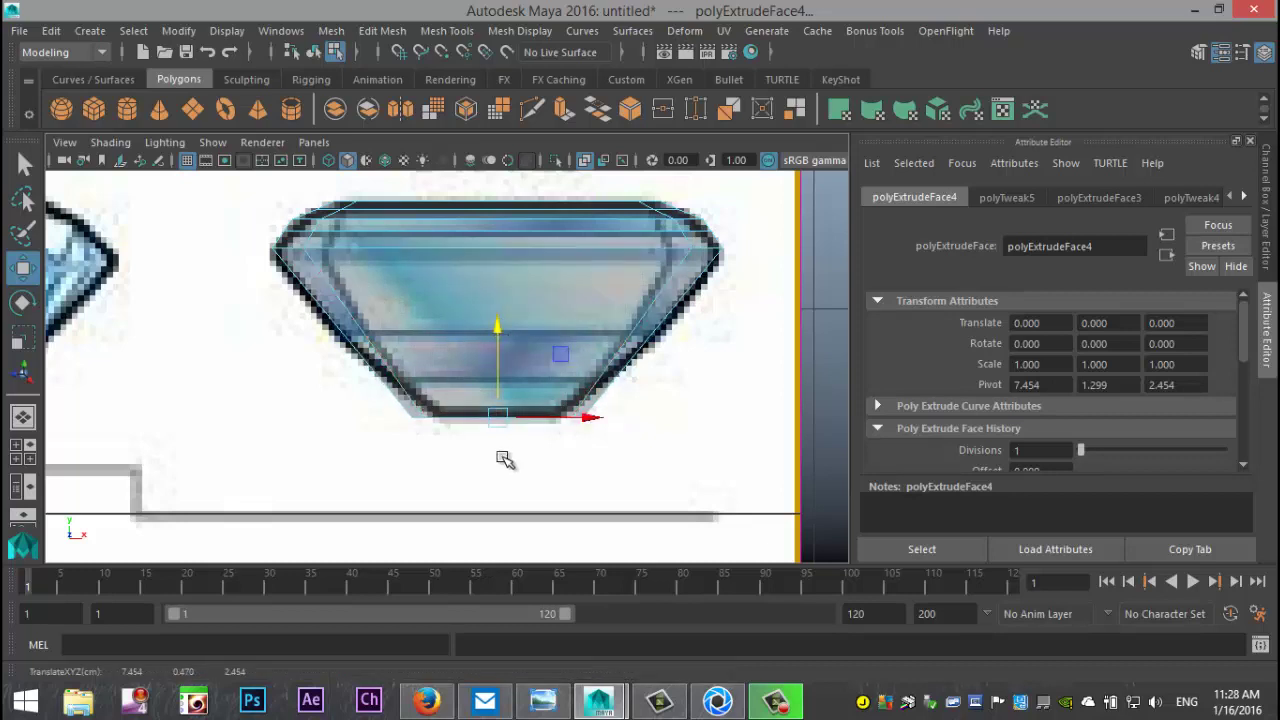
key("r")
left_click_drag(497, 421, 476, 420)
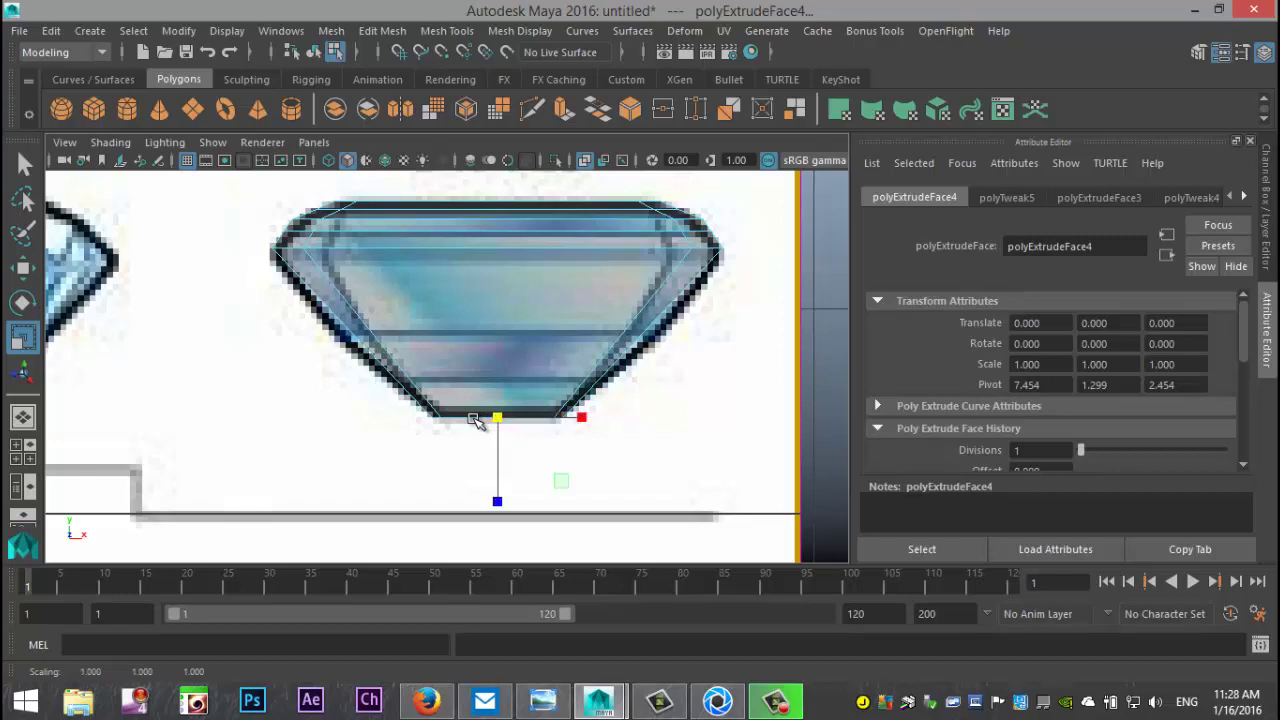
Orbit the gem in the perspective view to inspect its shape, then return to the front view
left_click(23, 446)
key("space")
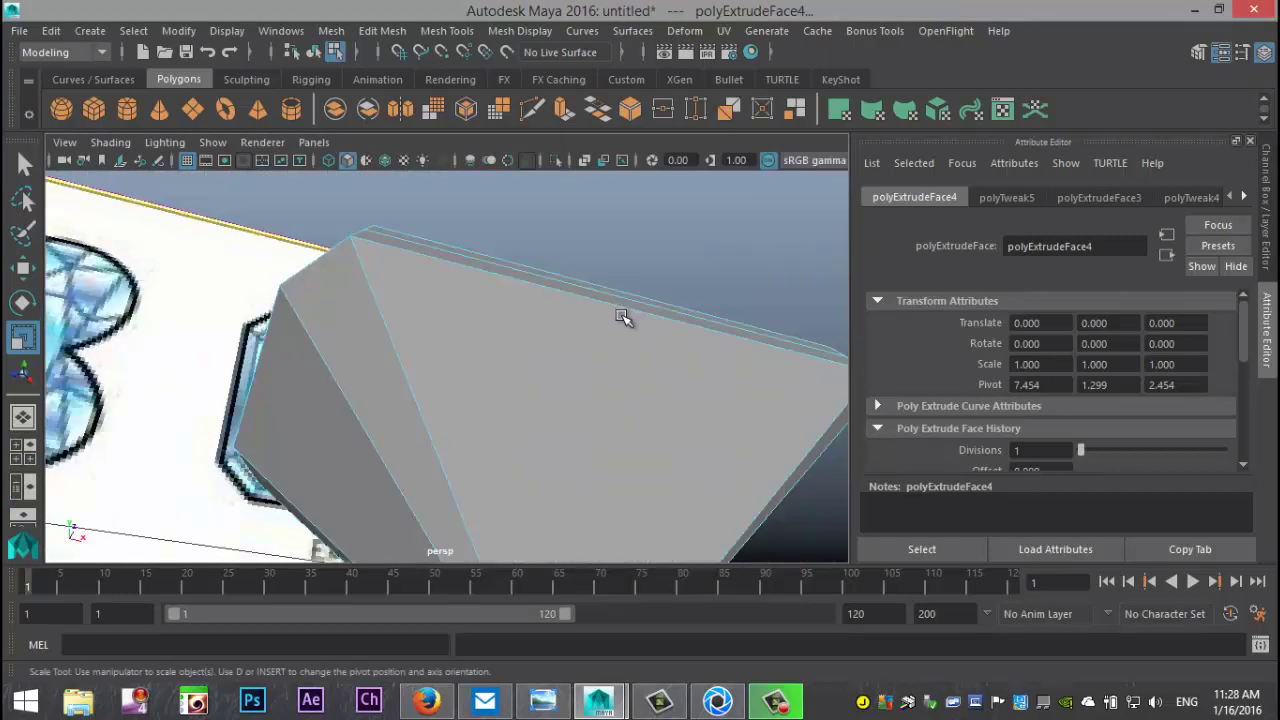
left_click_drag(620, 314, 560, 345, "alt")
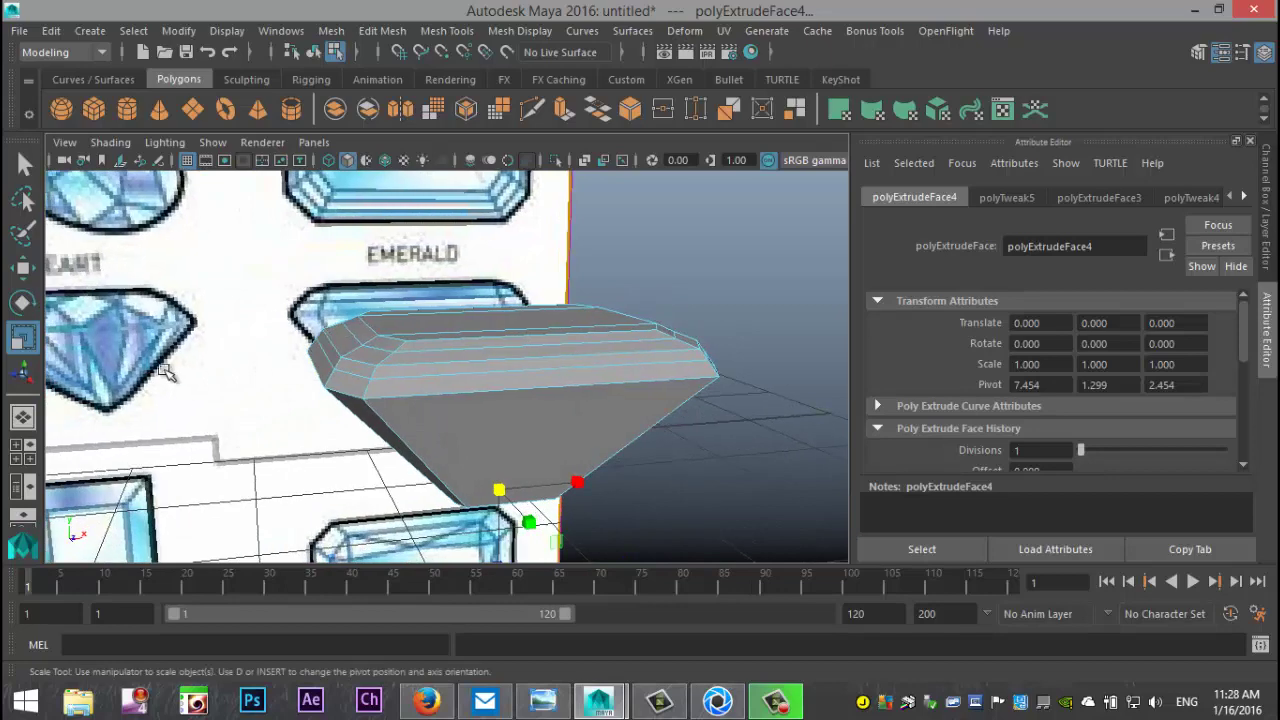
left_click(23, 445)
key("space")
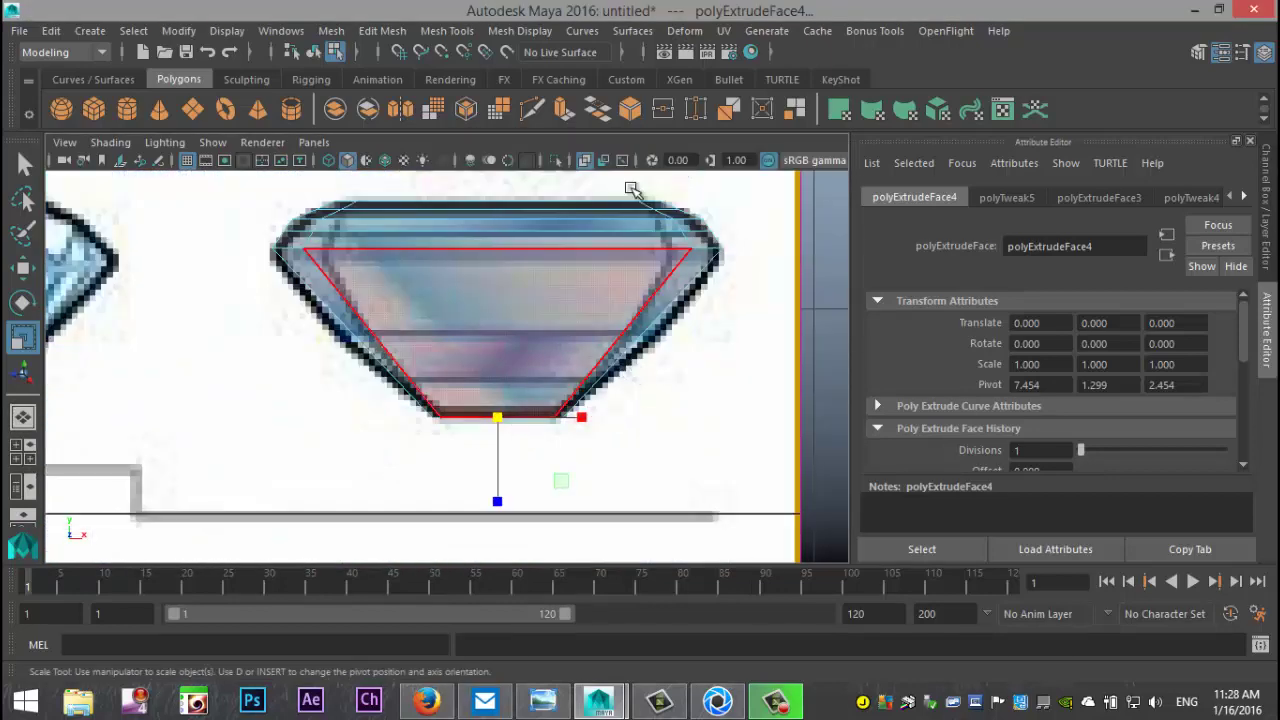
Insert an edge loop across the pavilion's lower band with Equal distance from edge spacing
left_click(434, 36)
left_click(618, 177)
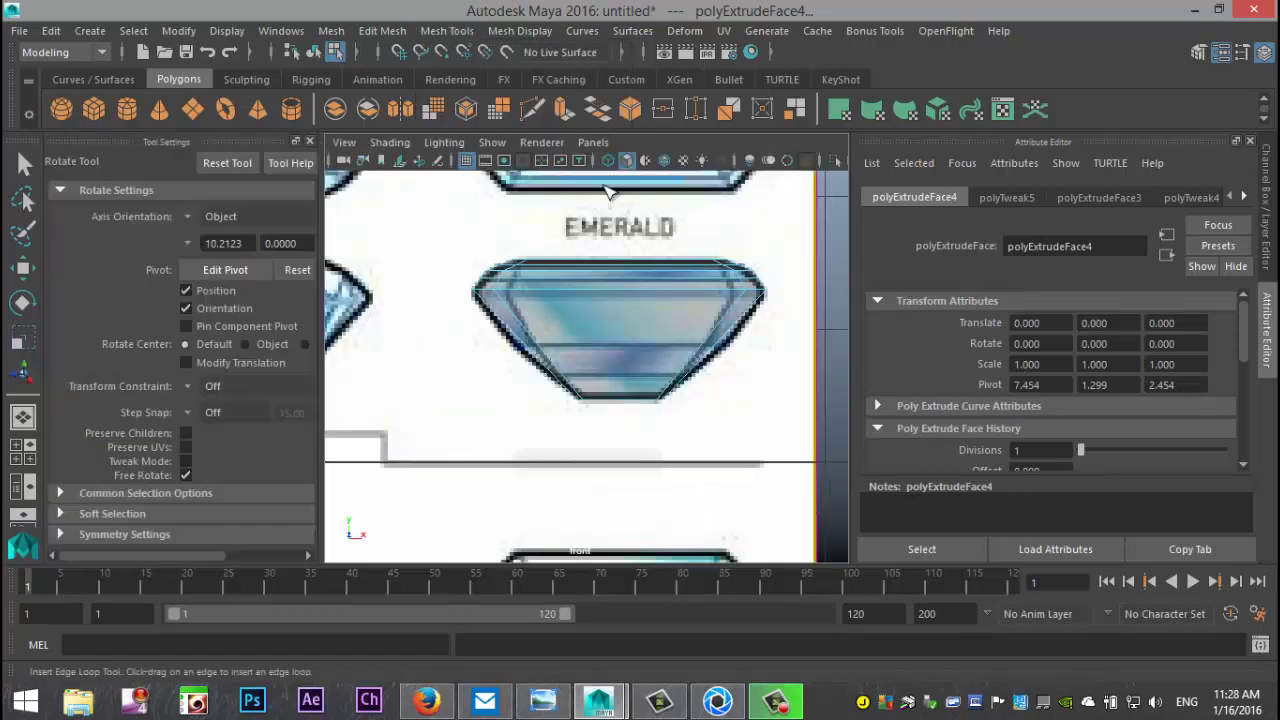
left_click(183, 278)
scroll(596, 428, "up", 5)
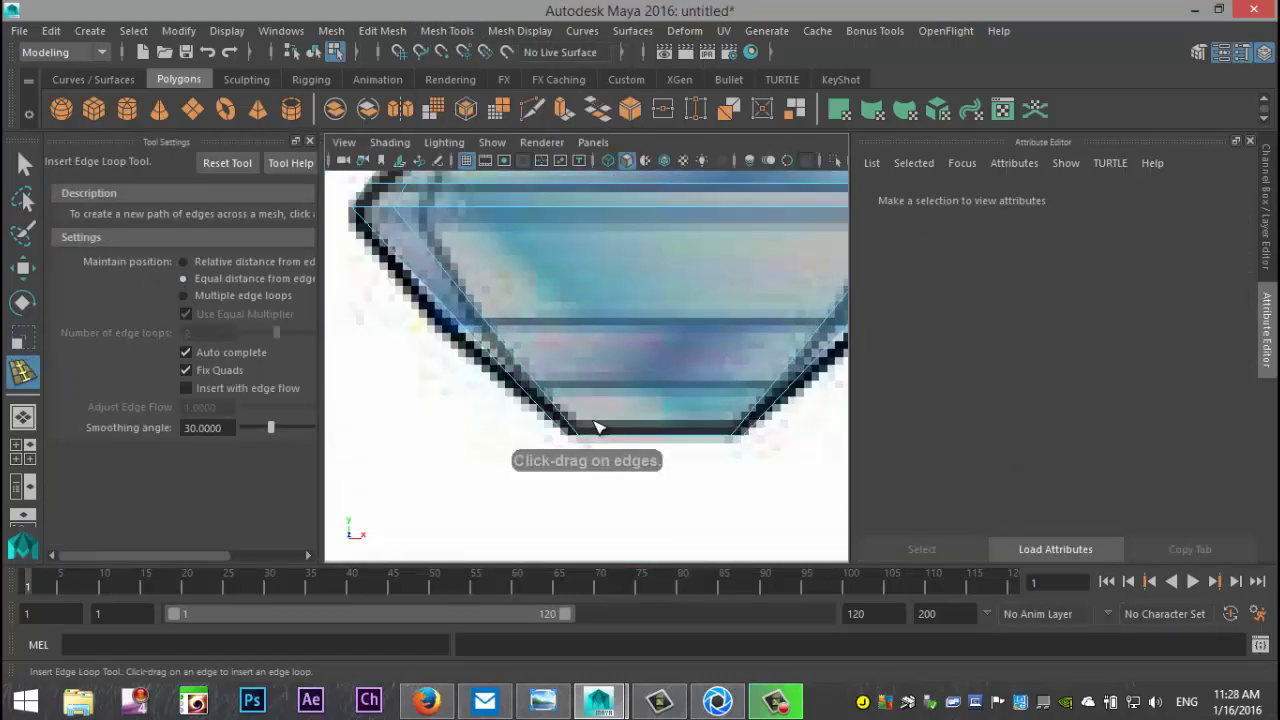
left_click_drag(490, 326, 489, 324)
left_click_drag(530, 398, 527, 384)
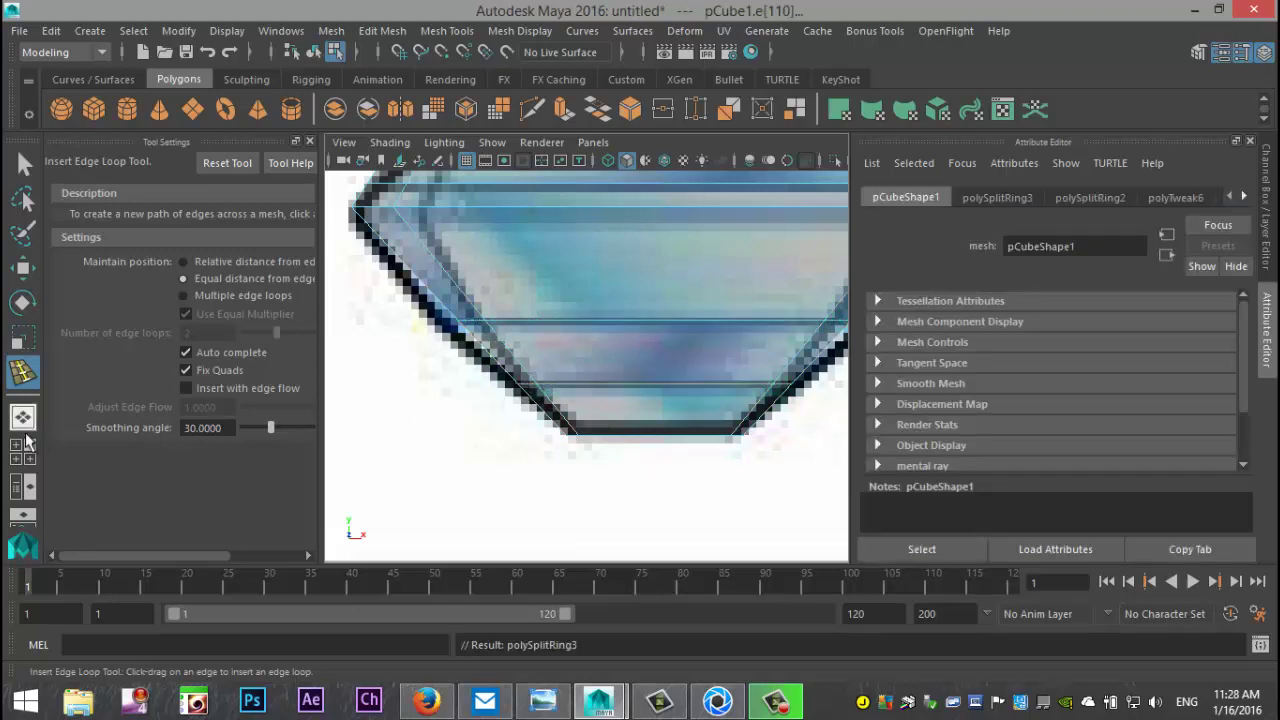
left_click(23, 458)
key("space")
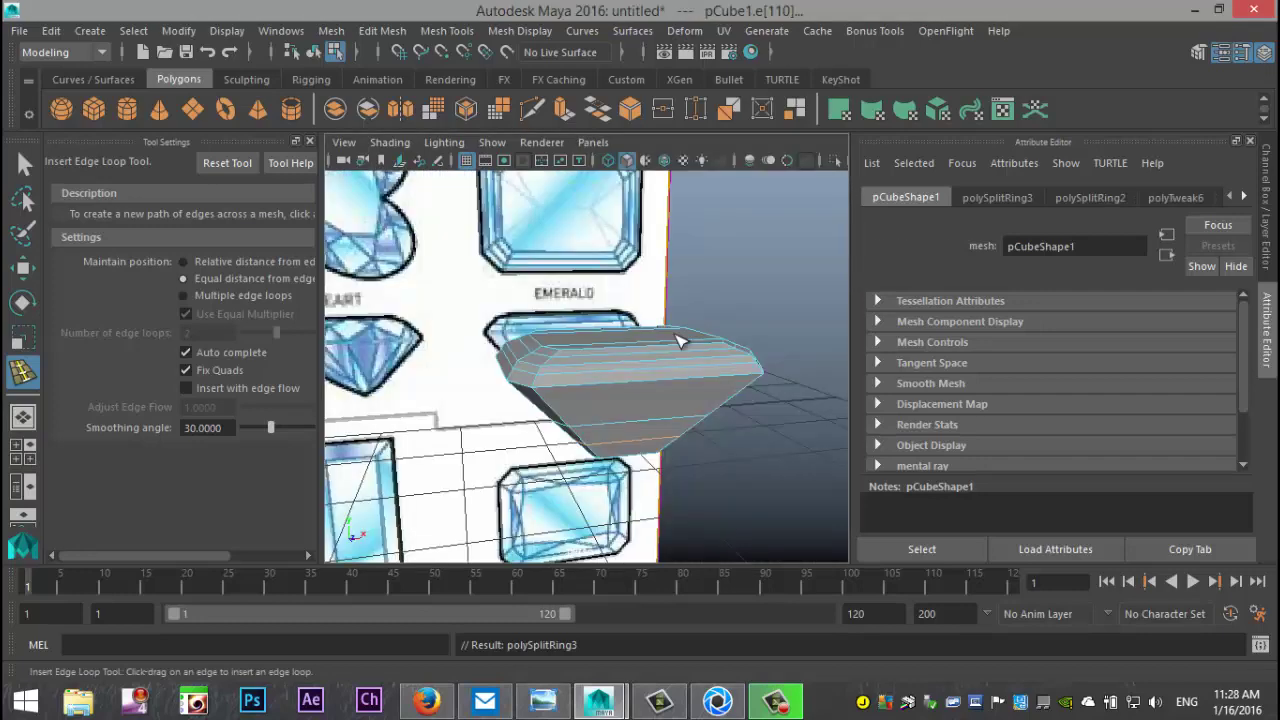
scroll(680, 342, "up", 2)
left_click_drag(625, 408, 583, 374, "alt")
Scale each of the pavilion's lower edge loops uniformly inward, orbiting to check the taper
key("q")
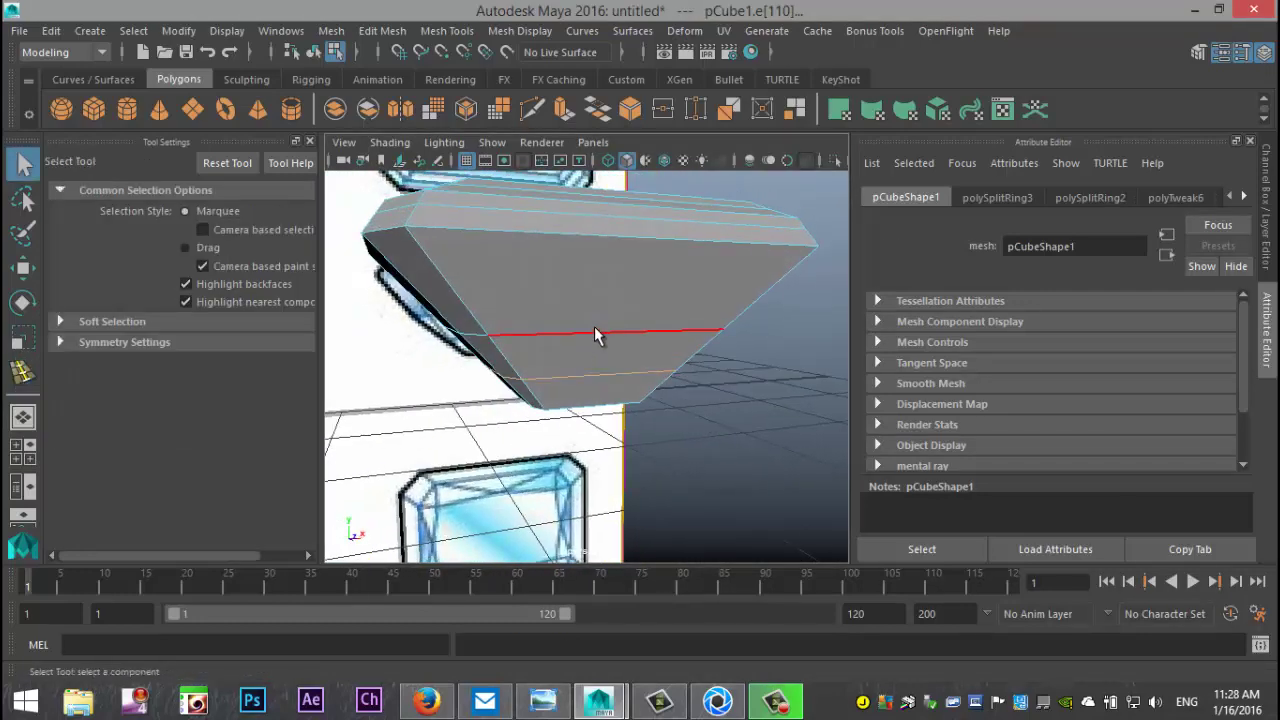
left_click(595, 340)
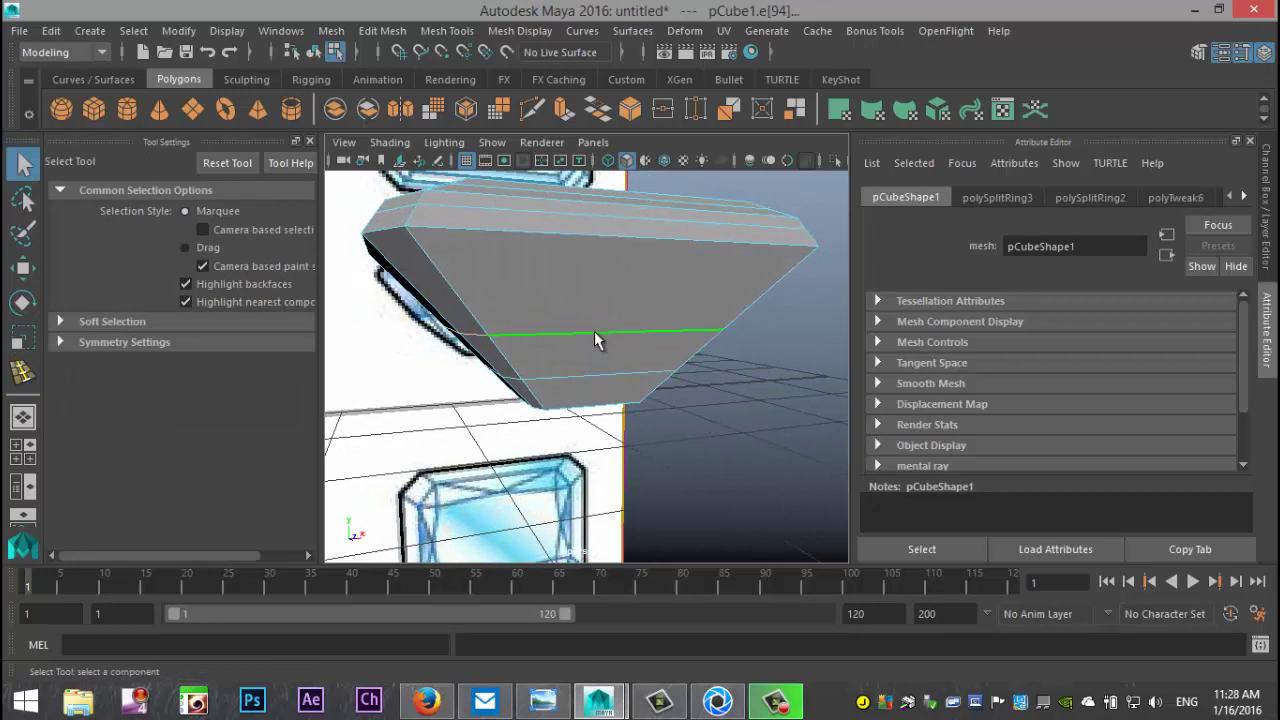
key("r")
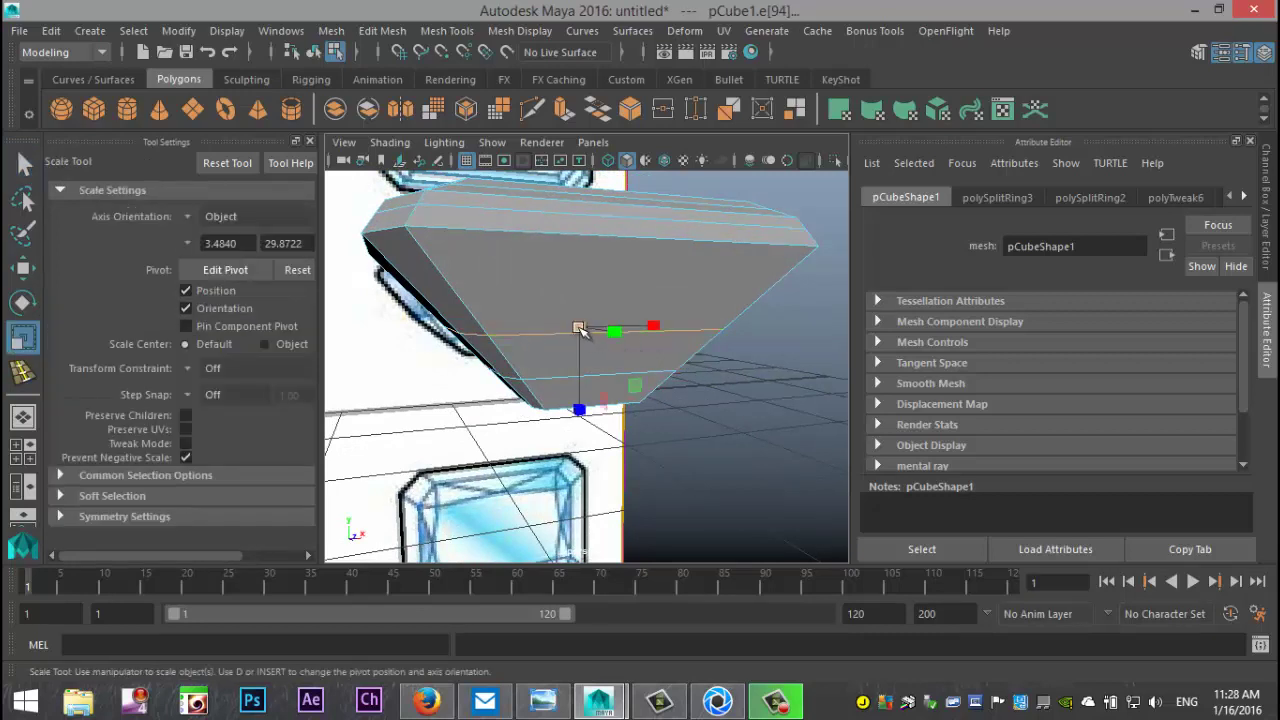
left_click(579, 328)
left_click(580, 329)
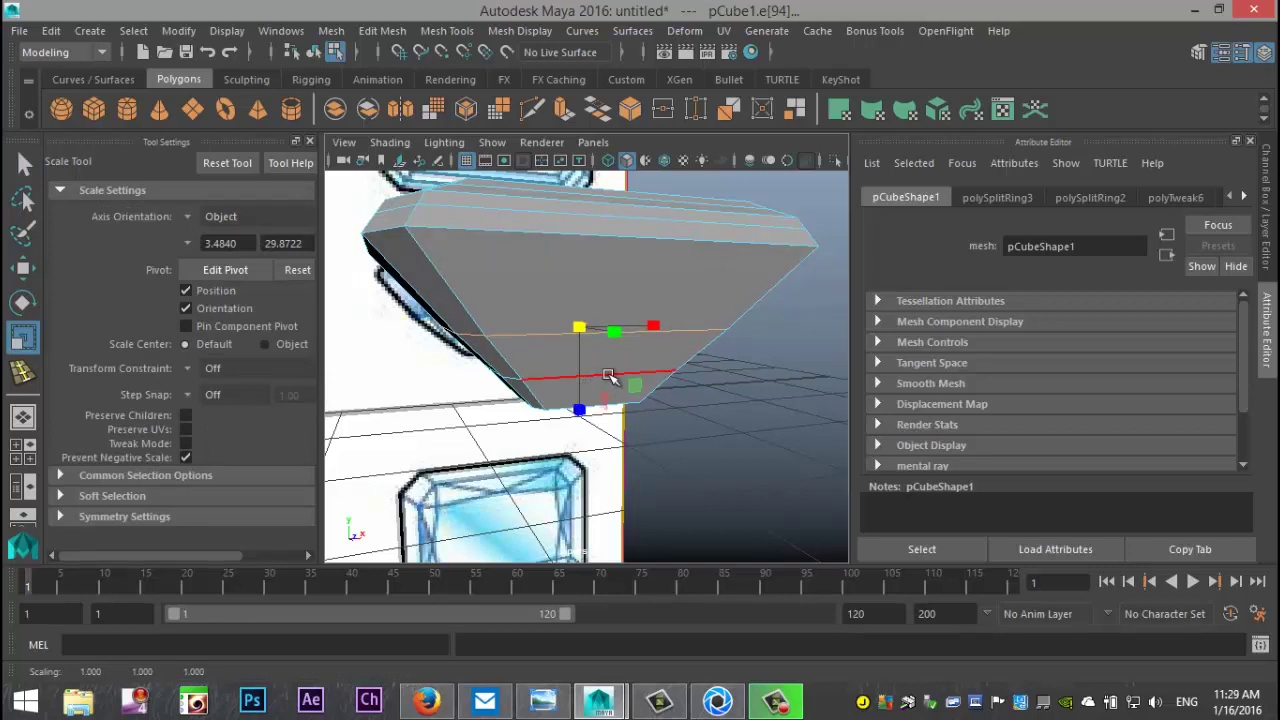
left_click(609, 376)
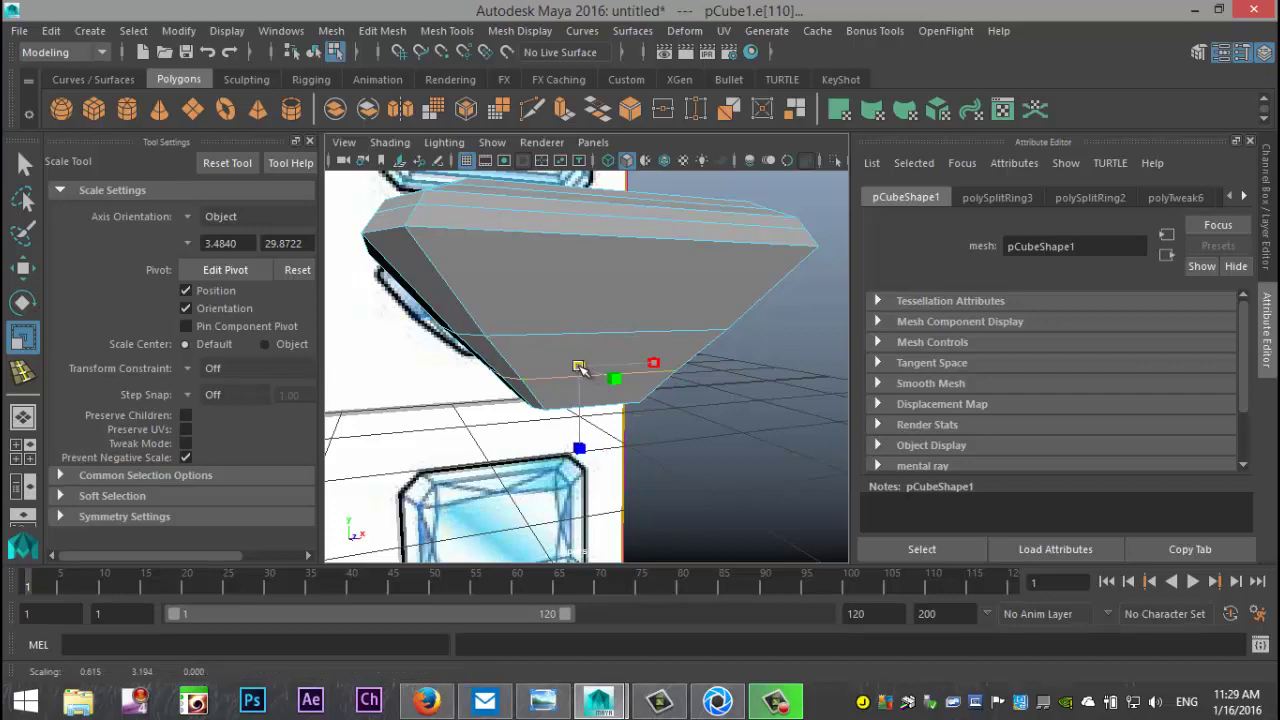
left_click(582, 371)
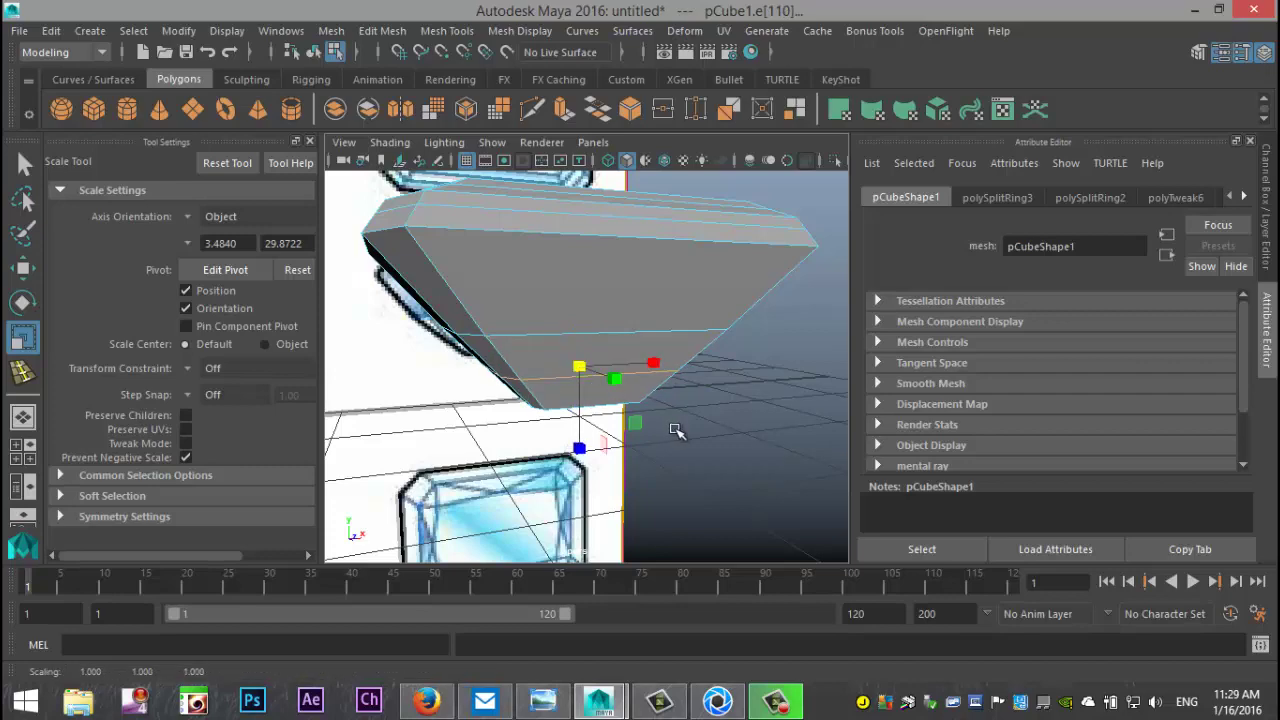
left_click_drag(676, 430, 503, 362, "alt")
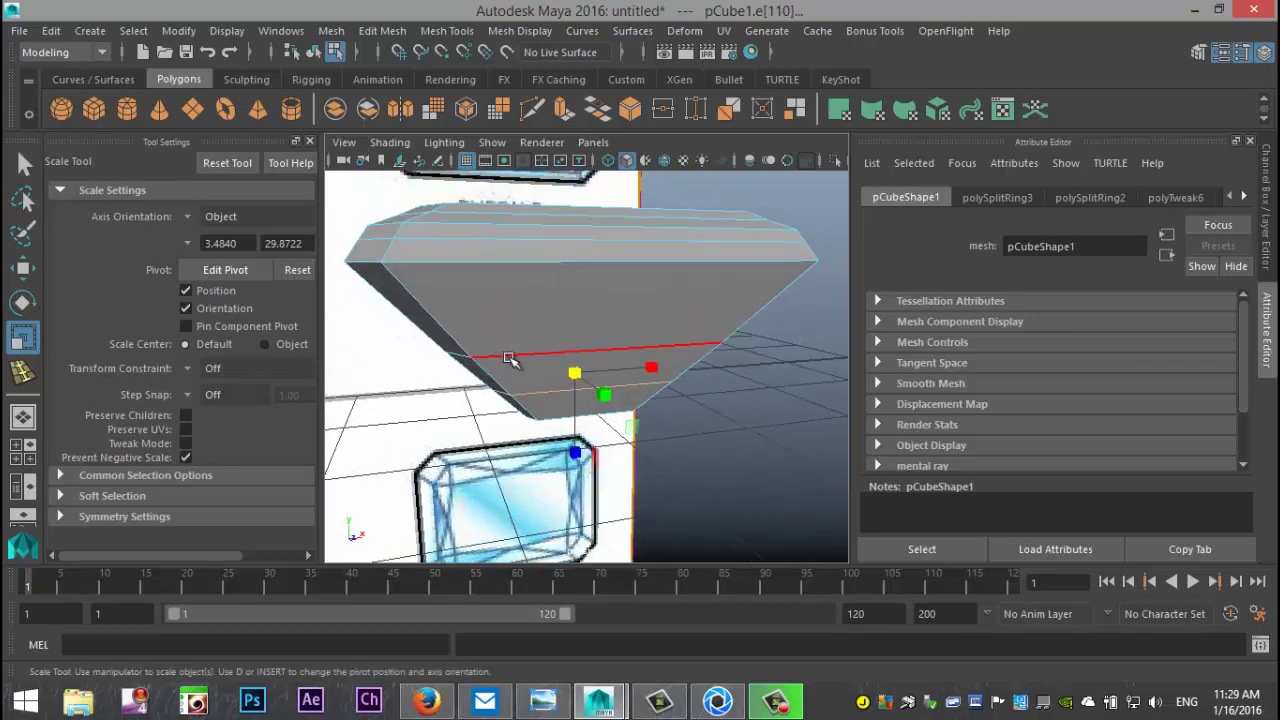
left_click(510, 358)
left_click(522, 398)
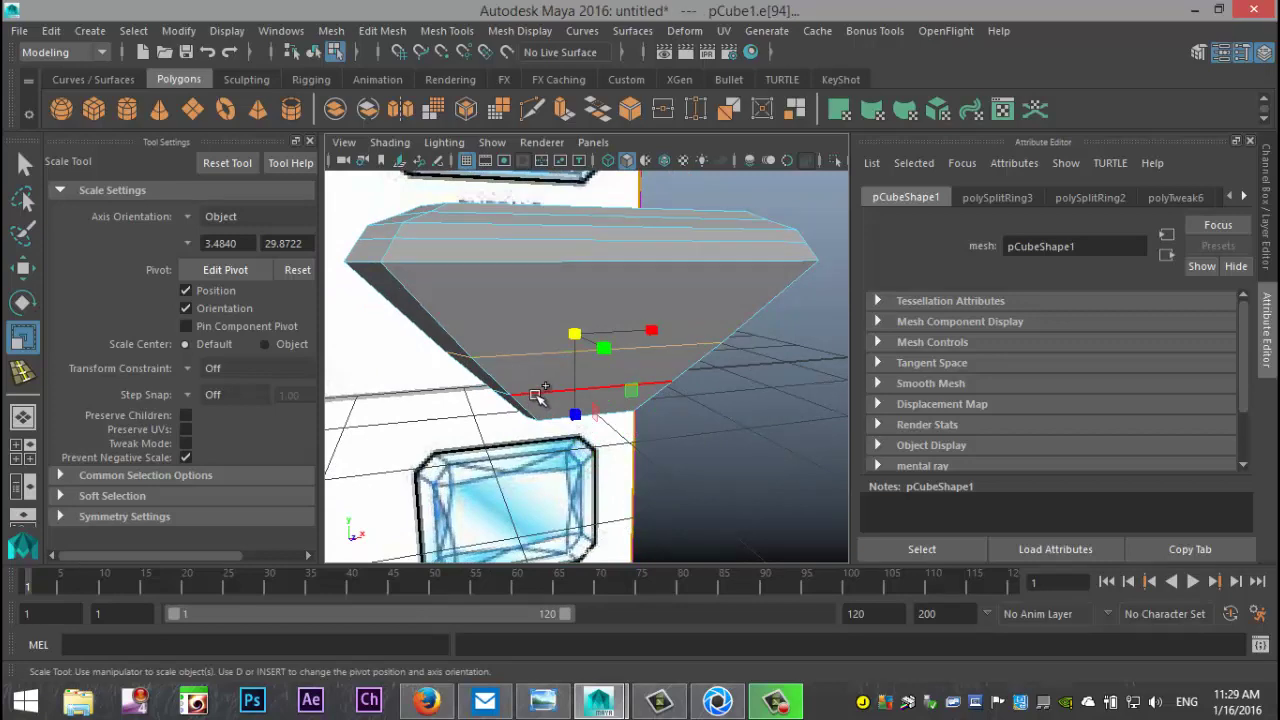
left_click_drag(421, 481, 520, 330, "alt")
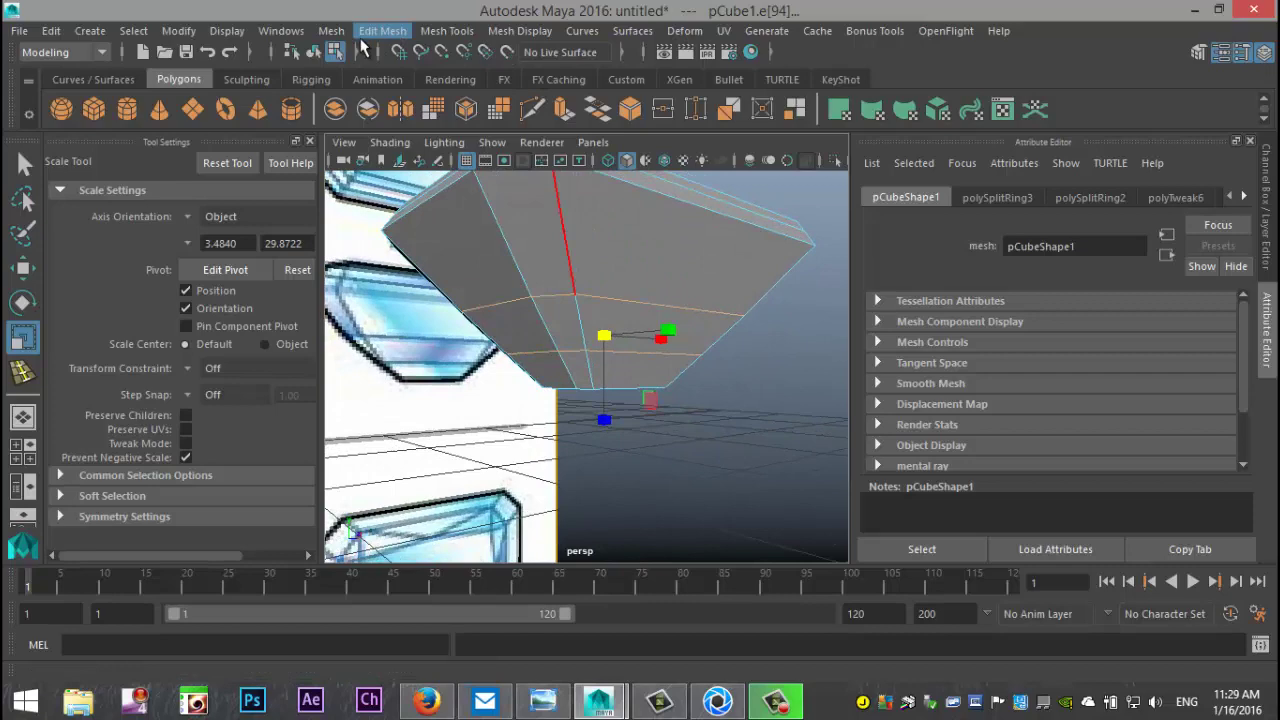
Bevel the gem's edges with a fraction of 0.01
left_click(392, 31)
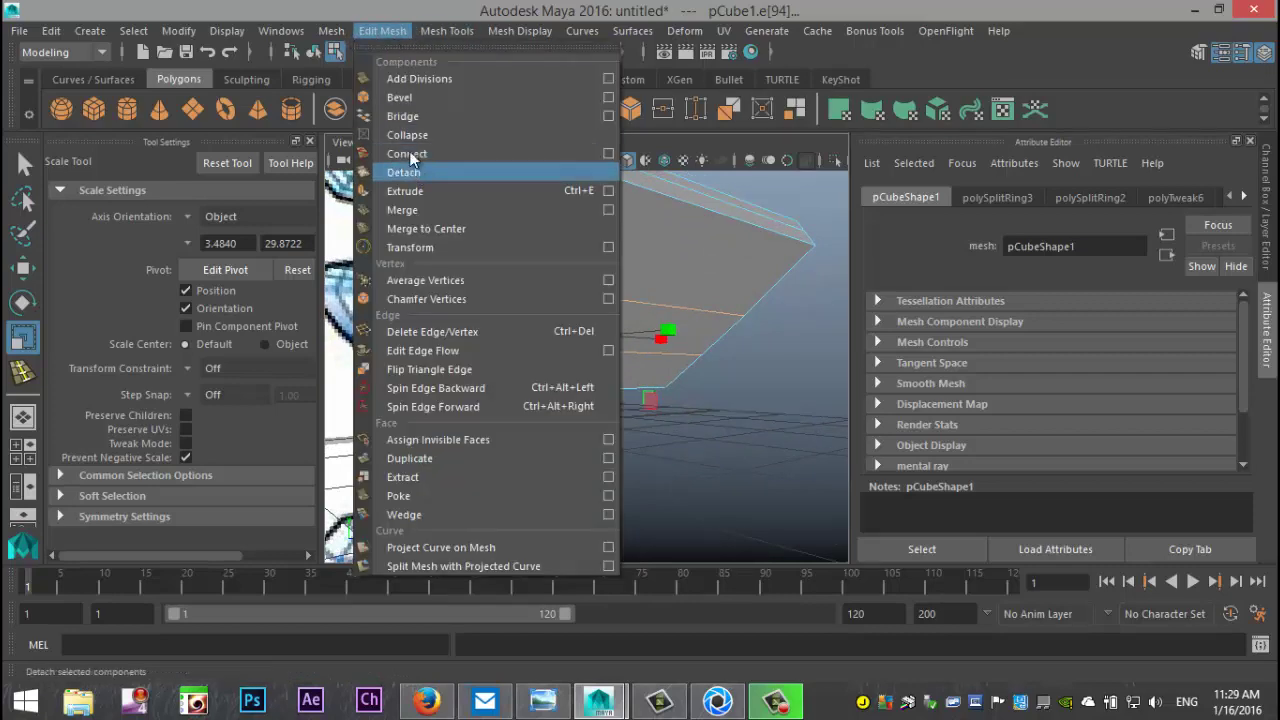
left_click(421, 99)
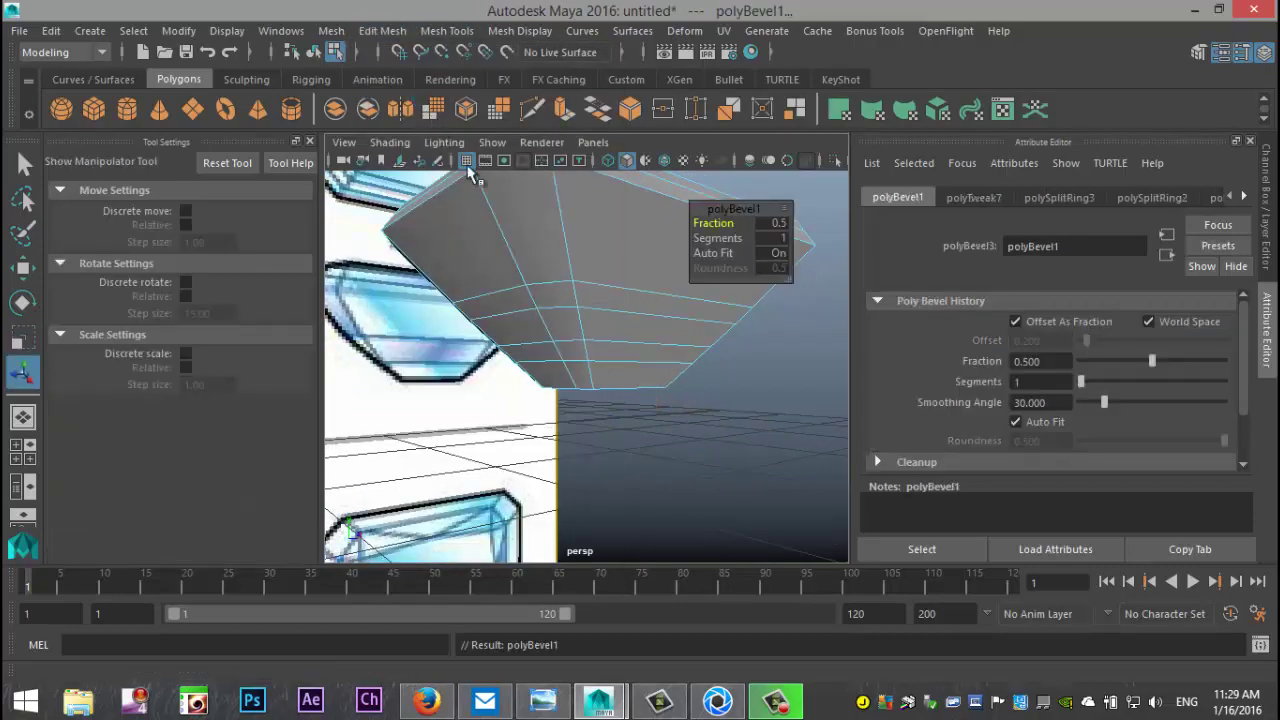
left_click_drag(724, 223, 712, 221)
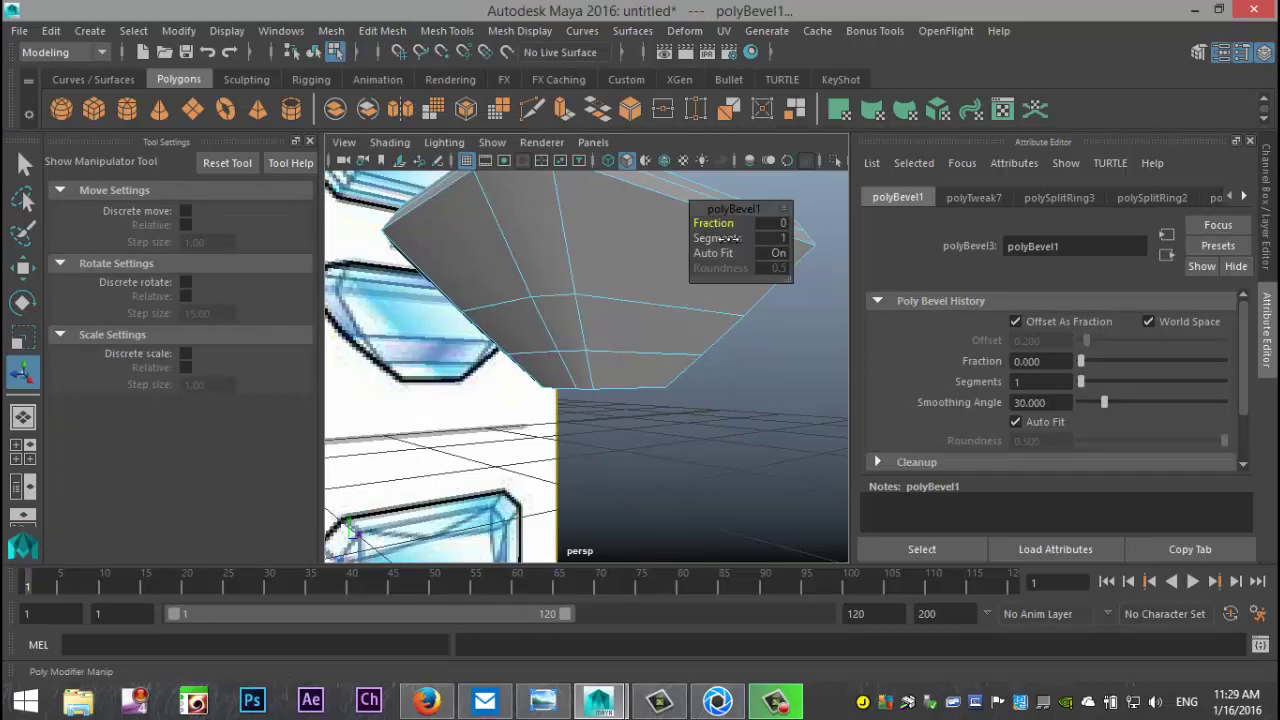
left_click(772, 222)
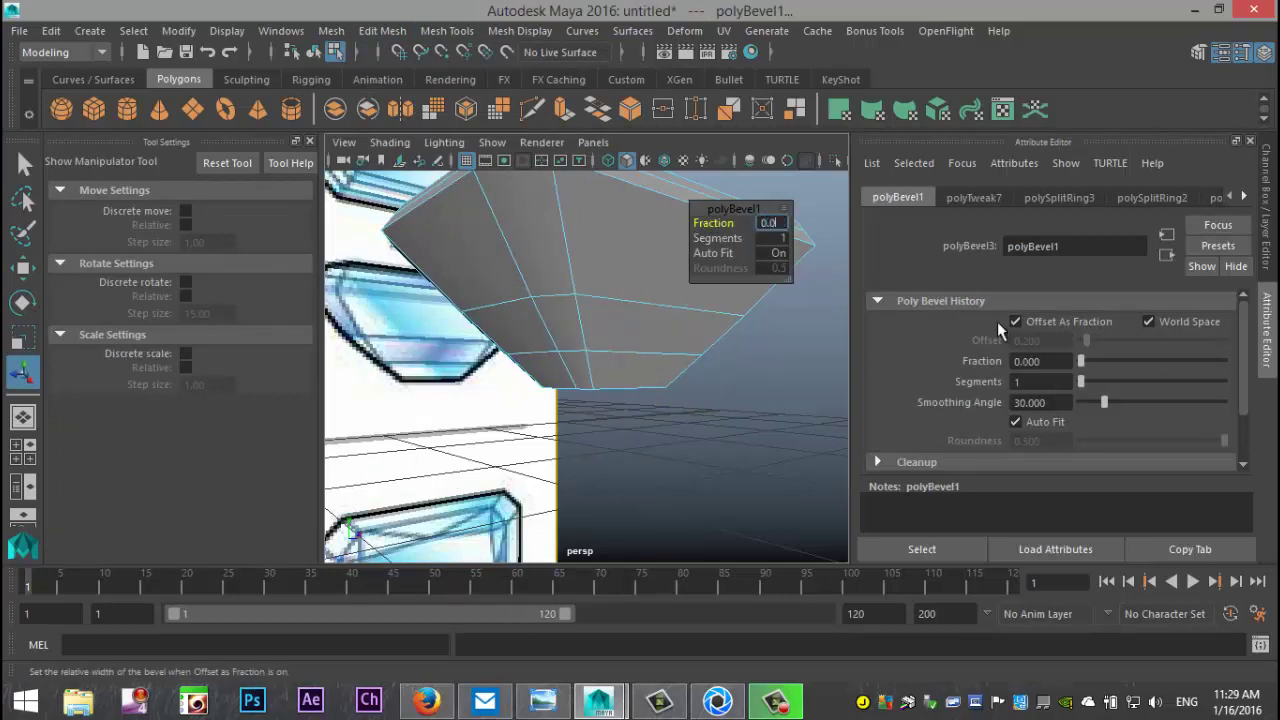
key("Return")
Deselect the gem and return the mesh to object mode
left_click(749, 491)
left_click_drag(752, 478, 671, 517, "alt")
right_click_drag(630, 200, 686, 136)
Export the selected gem with OBJexport to the Desktop as EmeraldOBJ.obj
left_click(655, 335)
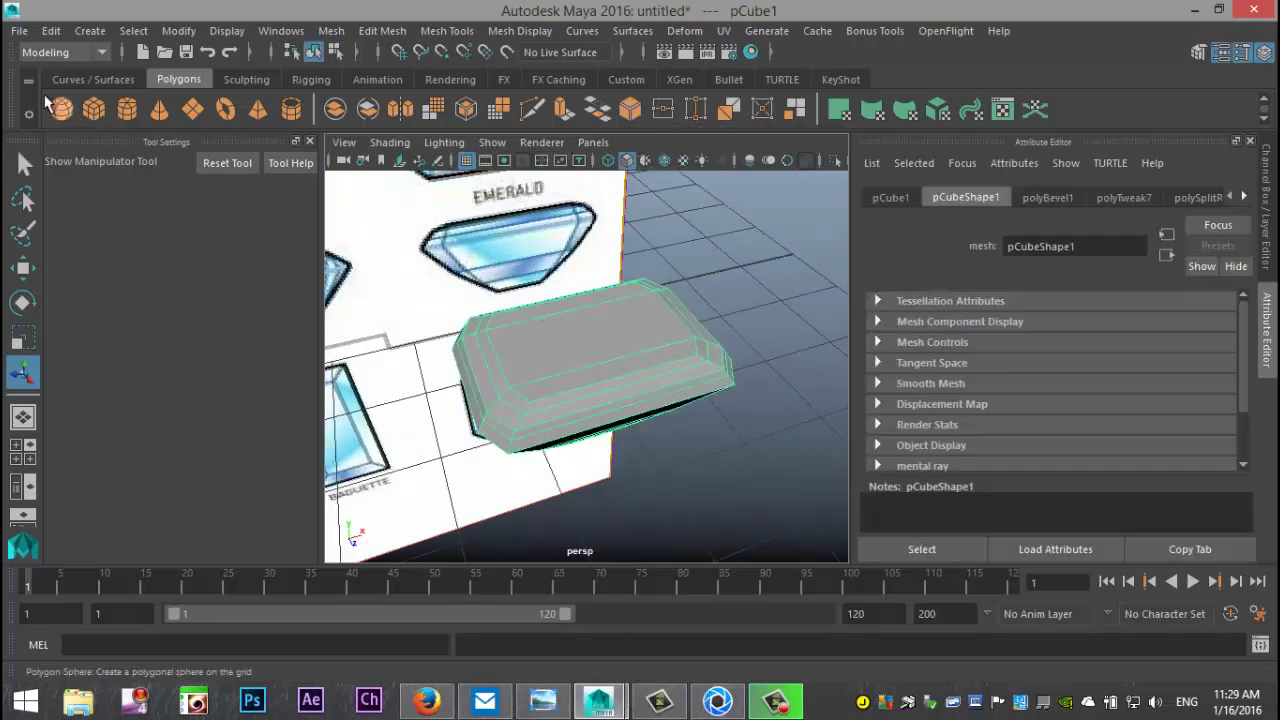
left_click(20, 31)
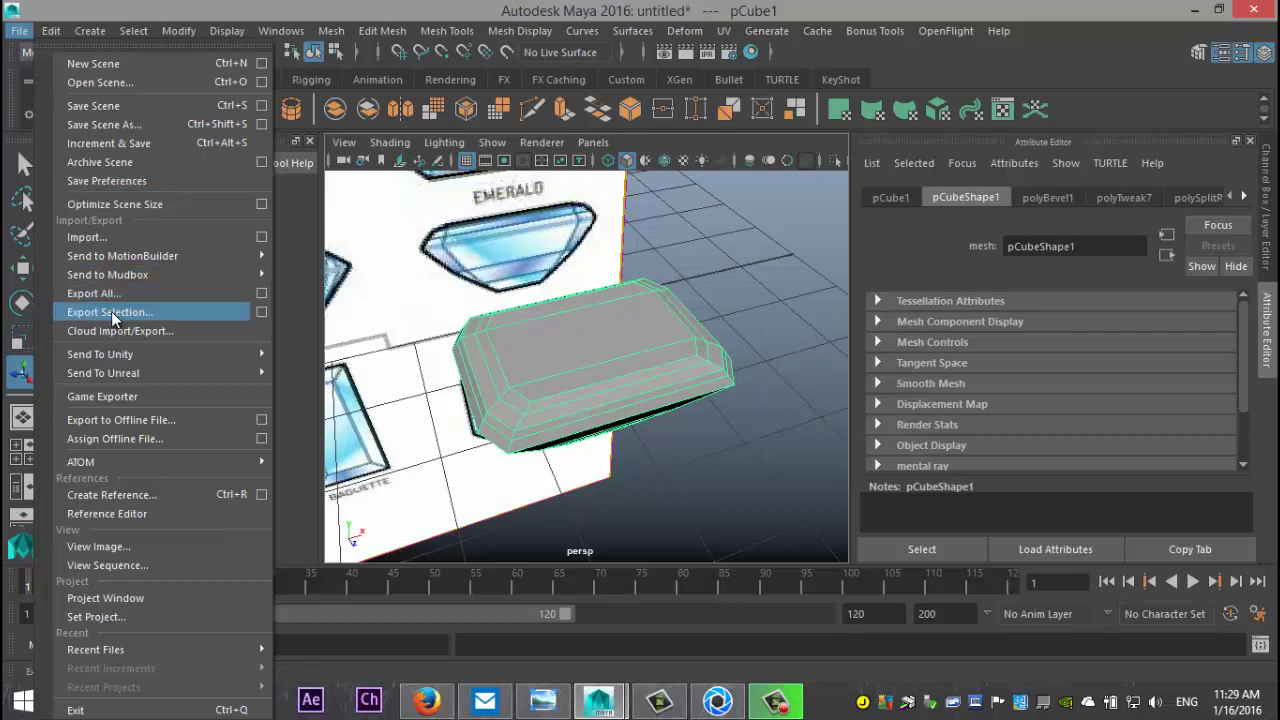
left_click(261, 311)
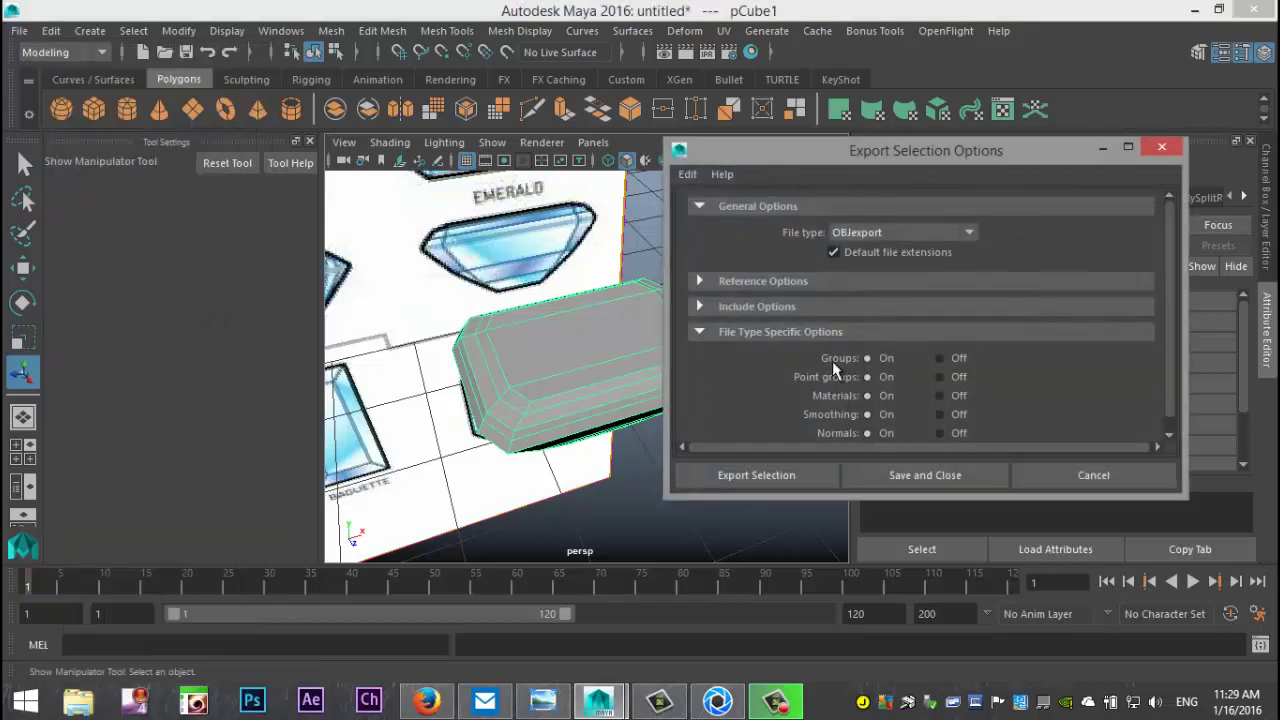
left_click(777, 474)
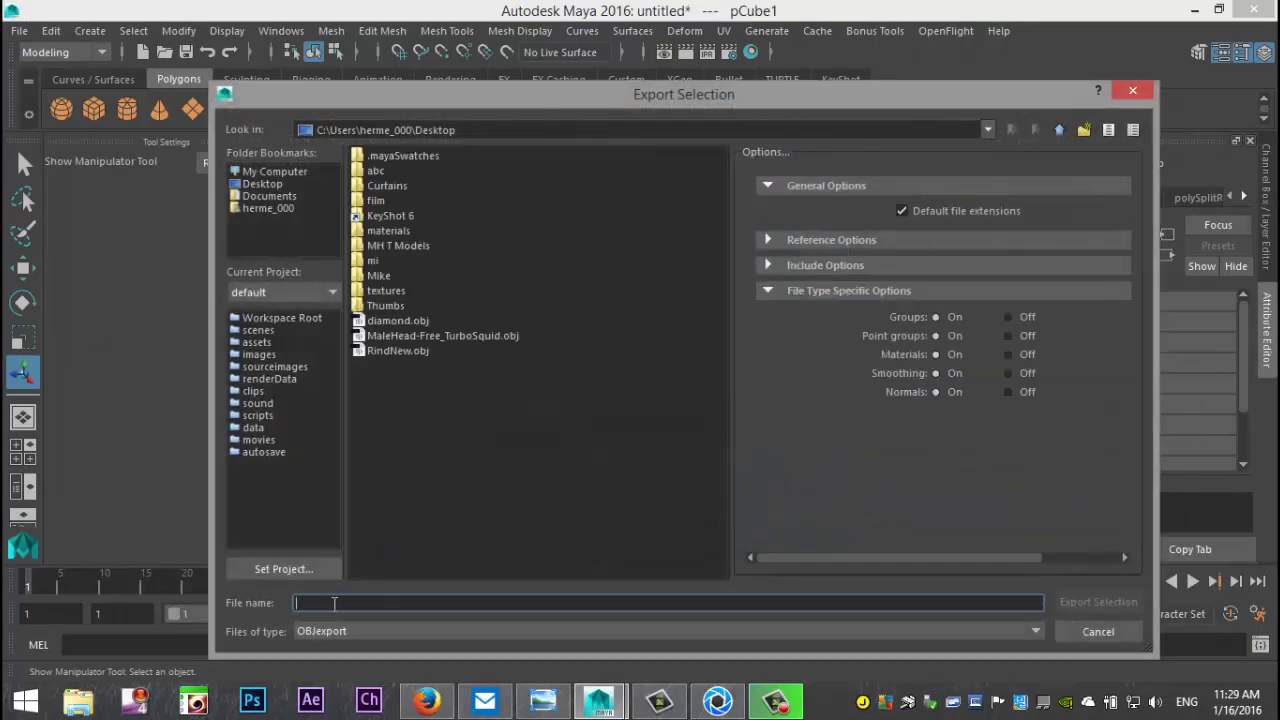
type("EmeraldOBJ")
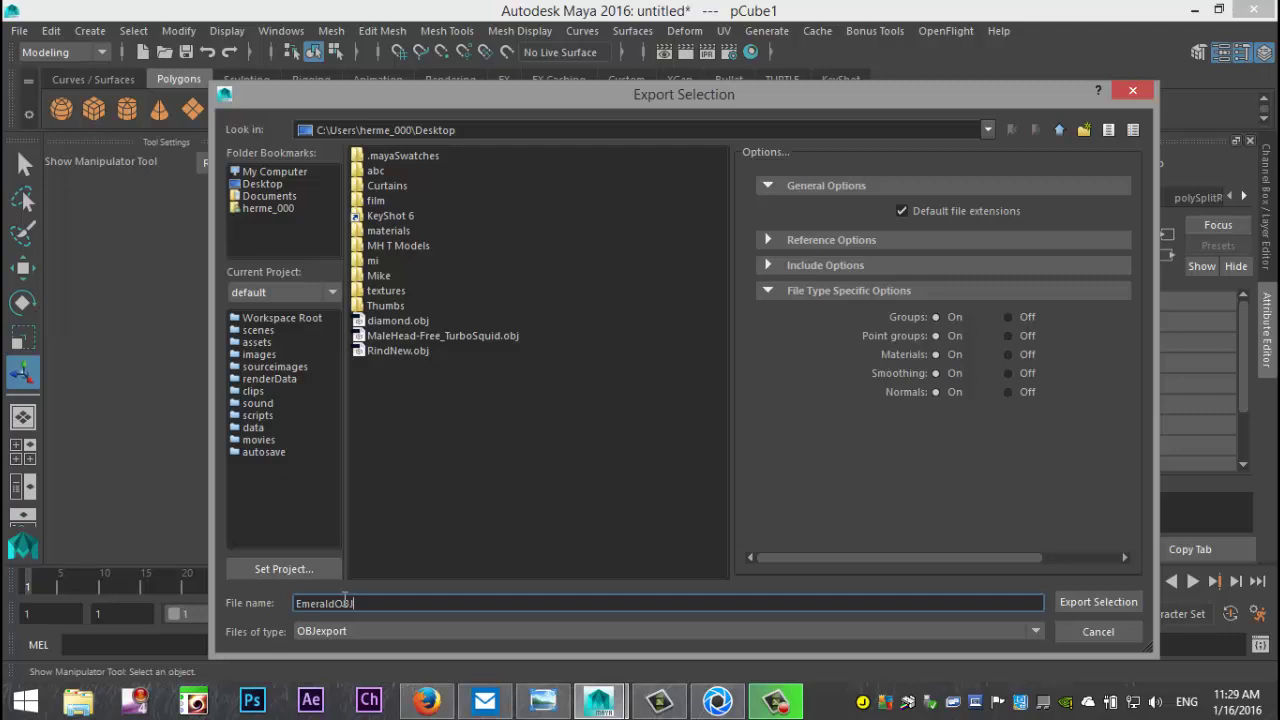
left_click(1093, 601)
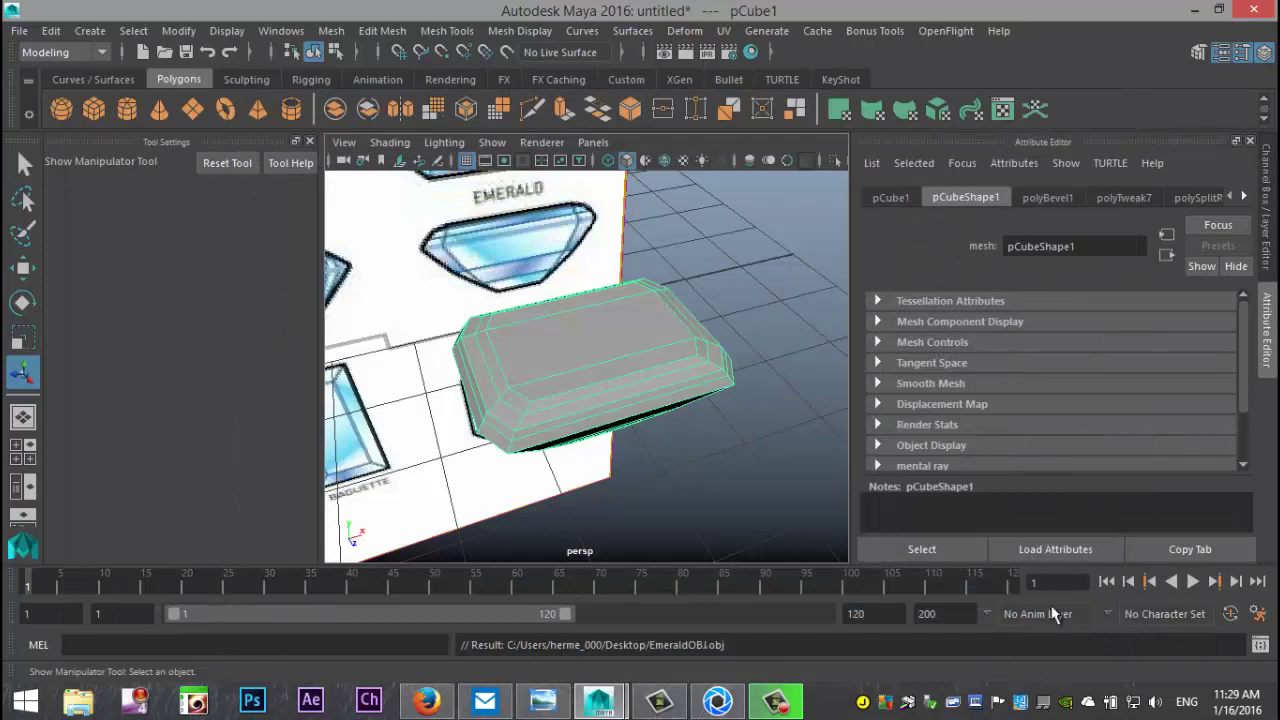
In KeyShot, import EmeraldOBJ.obj from the Desktop into the scene
mouse_move(717, 700)
left_click(678, 640)
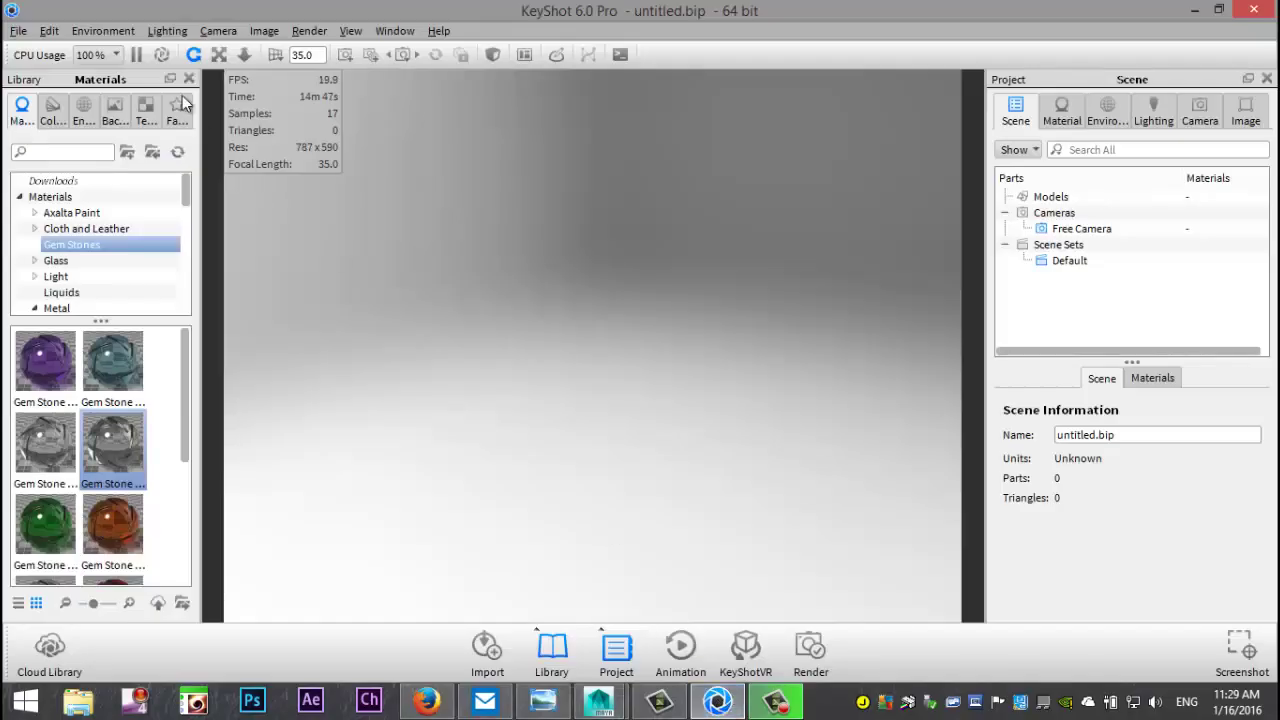
left_click(18, 31)
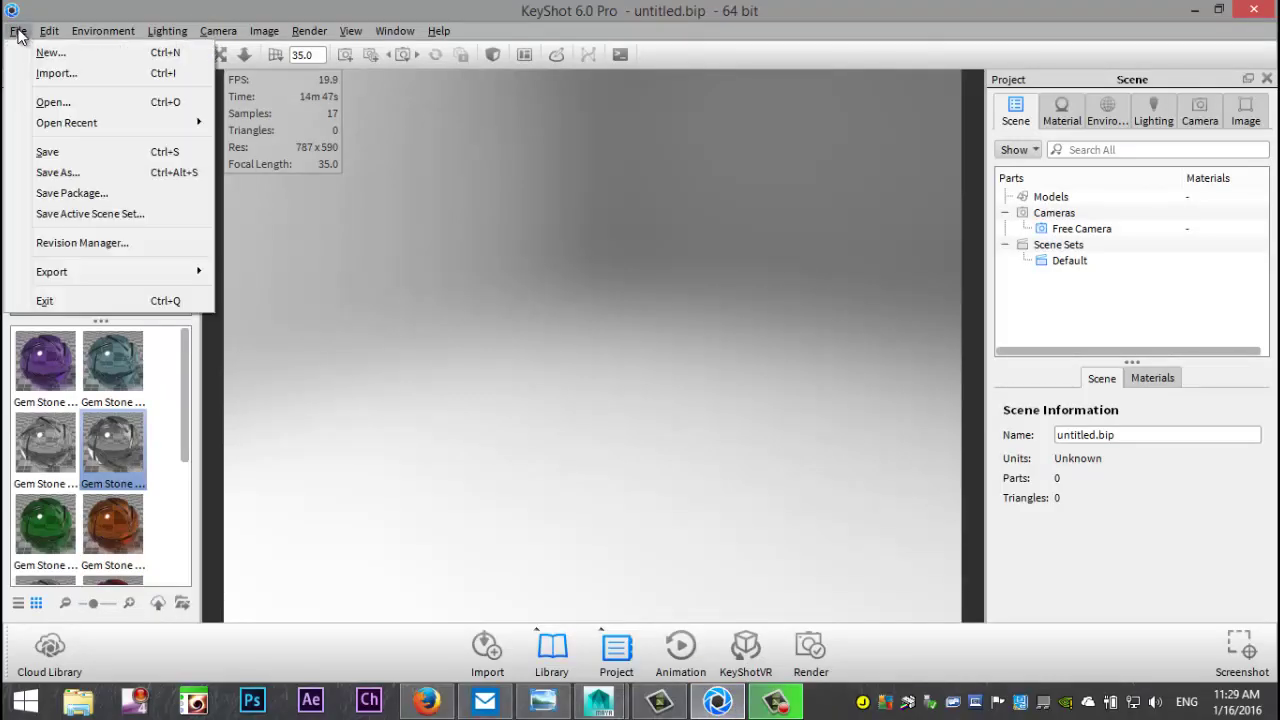
left_click(71, 73)
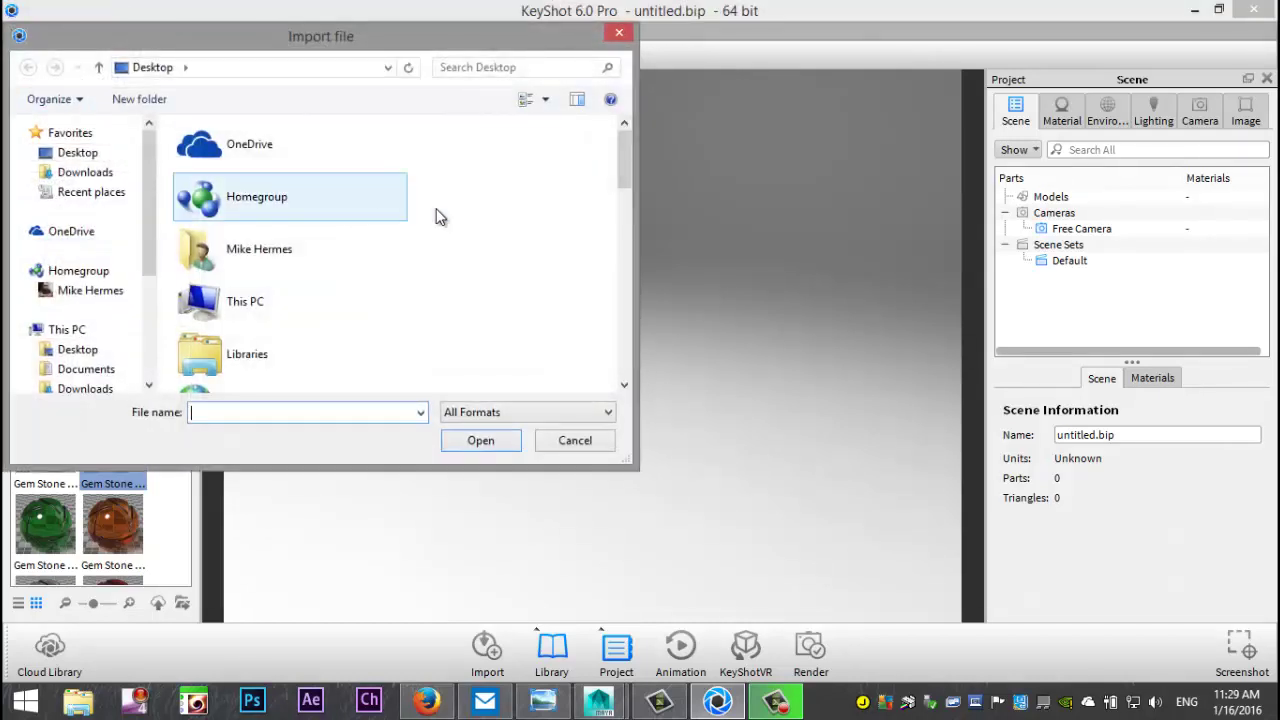
left_click_drag(623, 156, 650, 369)
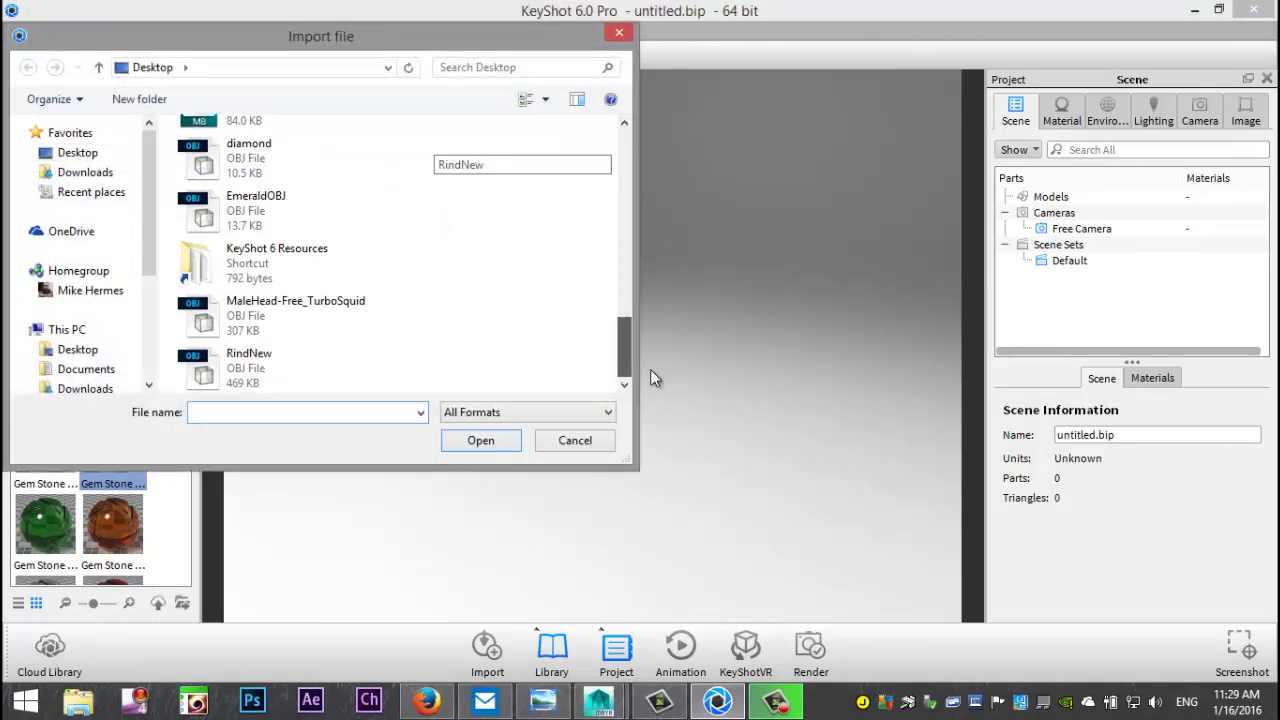
left_click(265, 212)
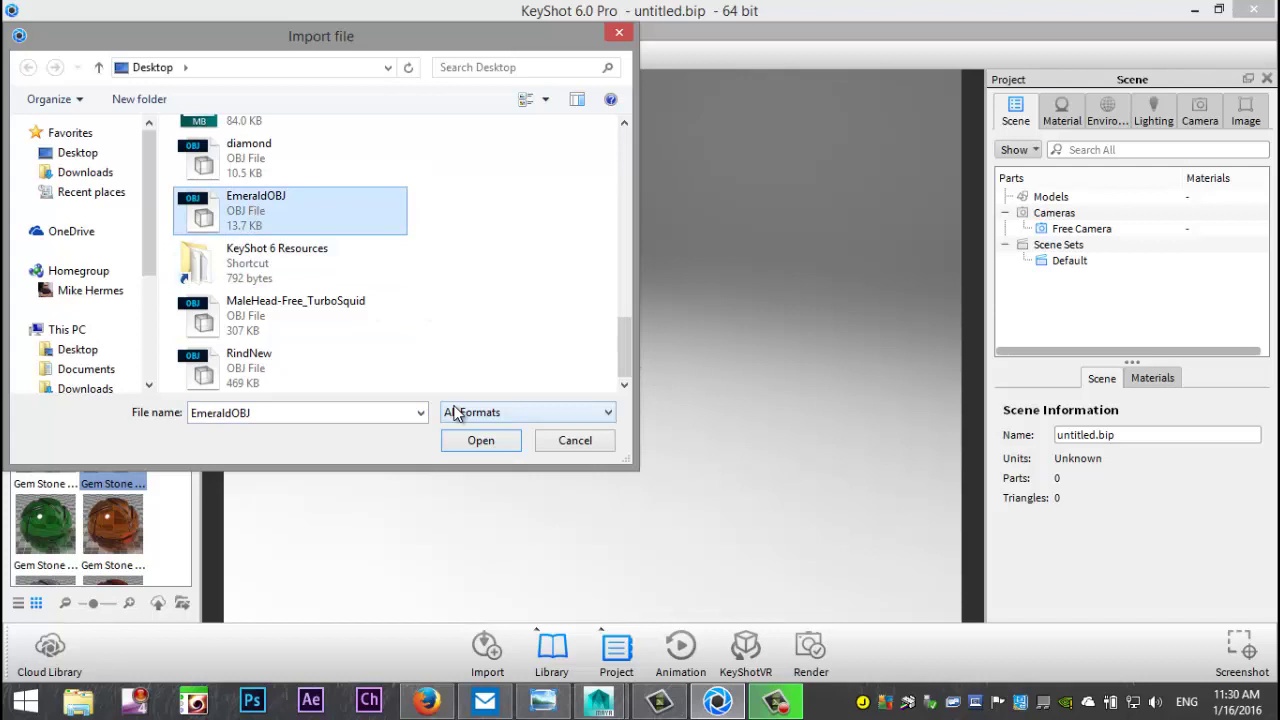
left_click(486, 445)
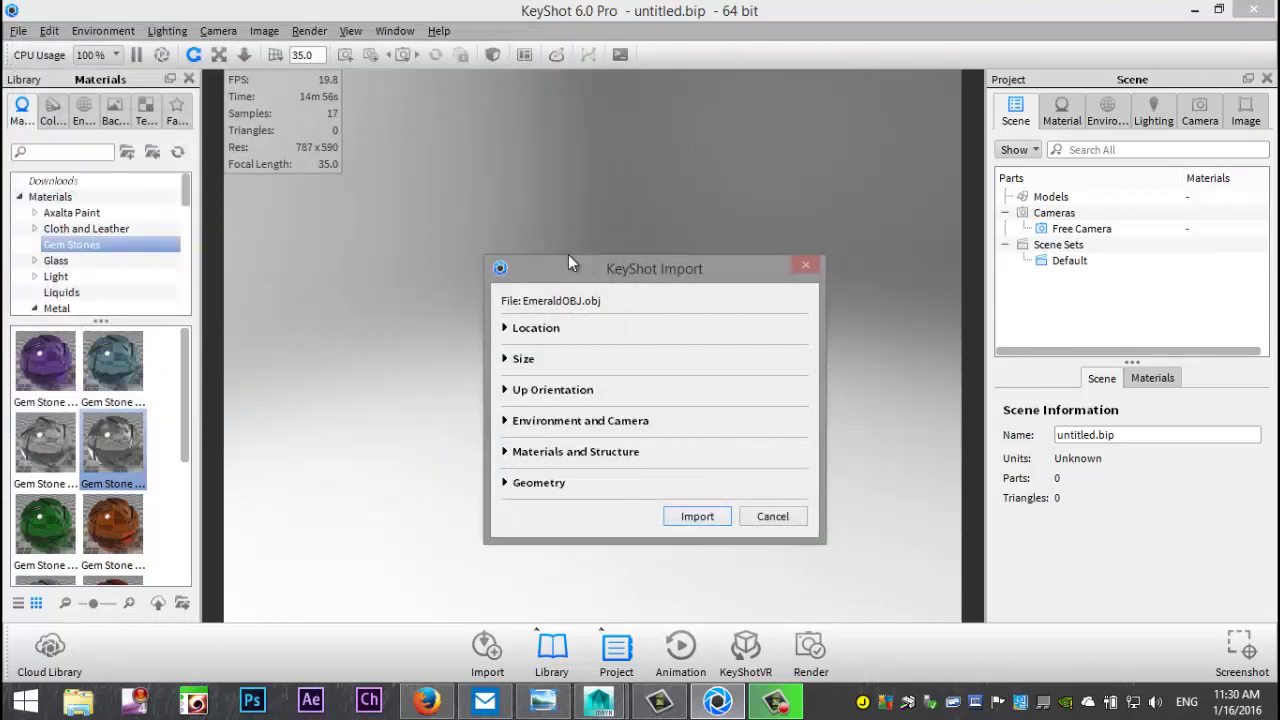
left_click(698, 516)
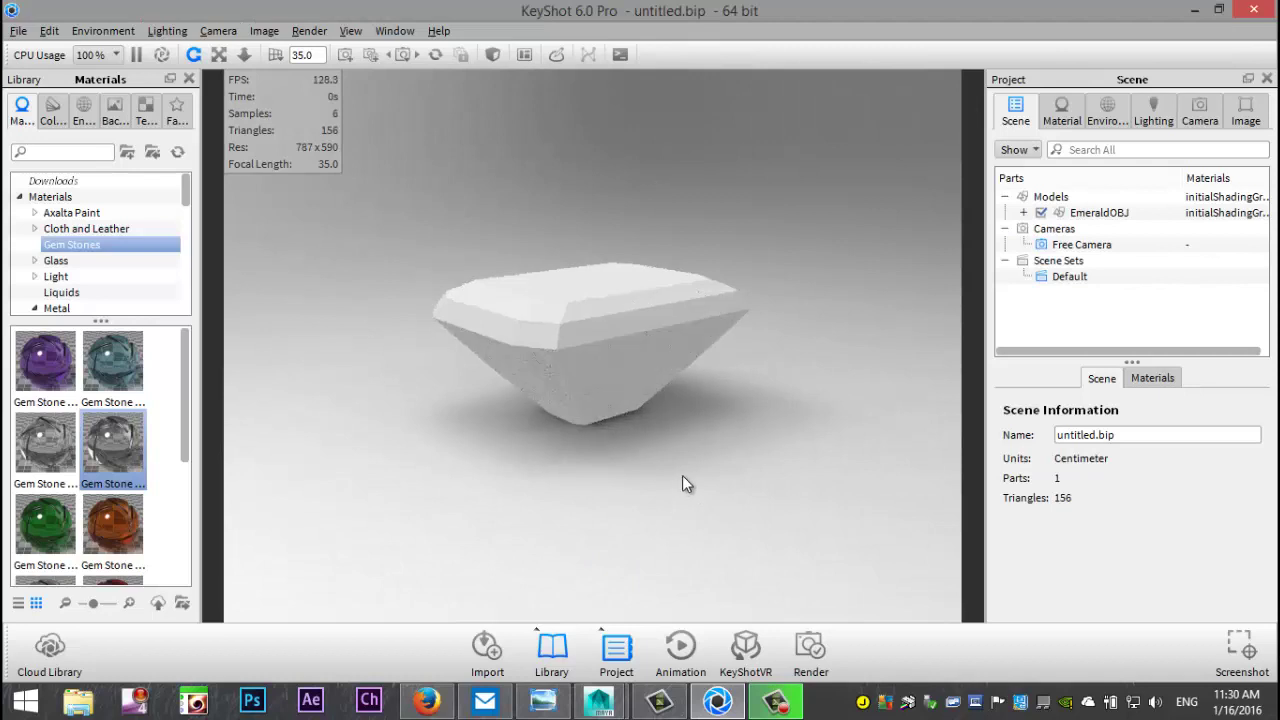
Apply the Gem Stone Emerald material from the Gem Stones library to the model
scroll(686, 488, "up", 3)
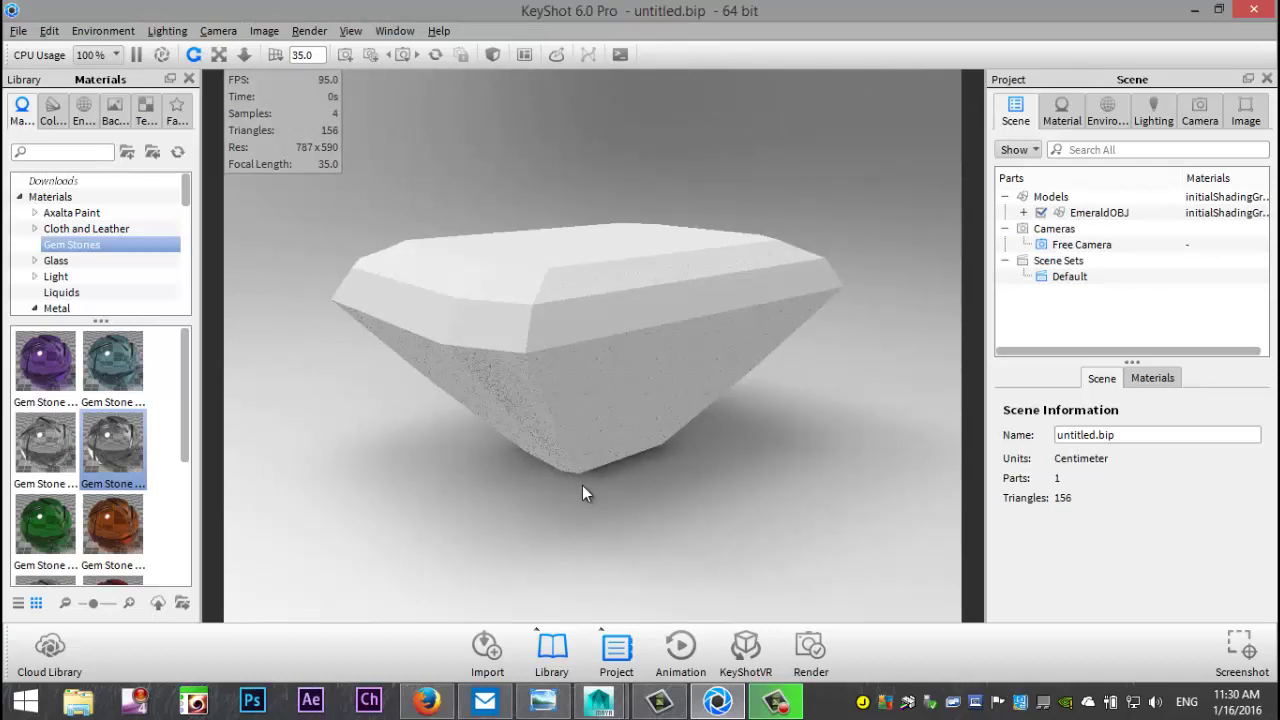
left_click_drag(583, 488, 635, 537)
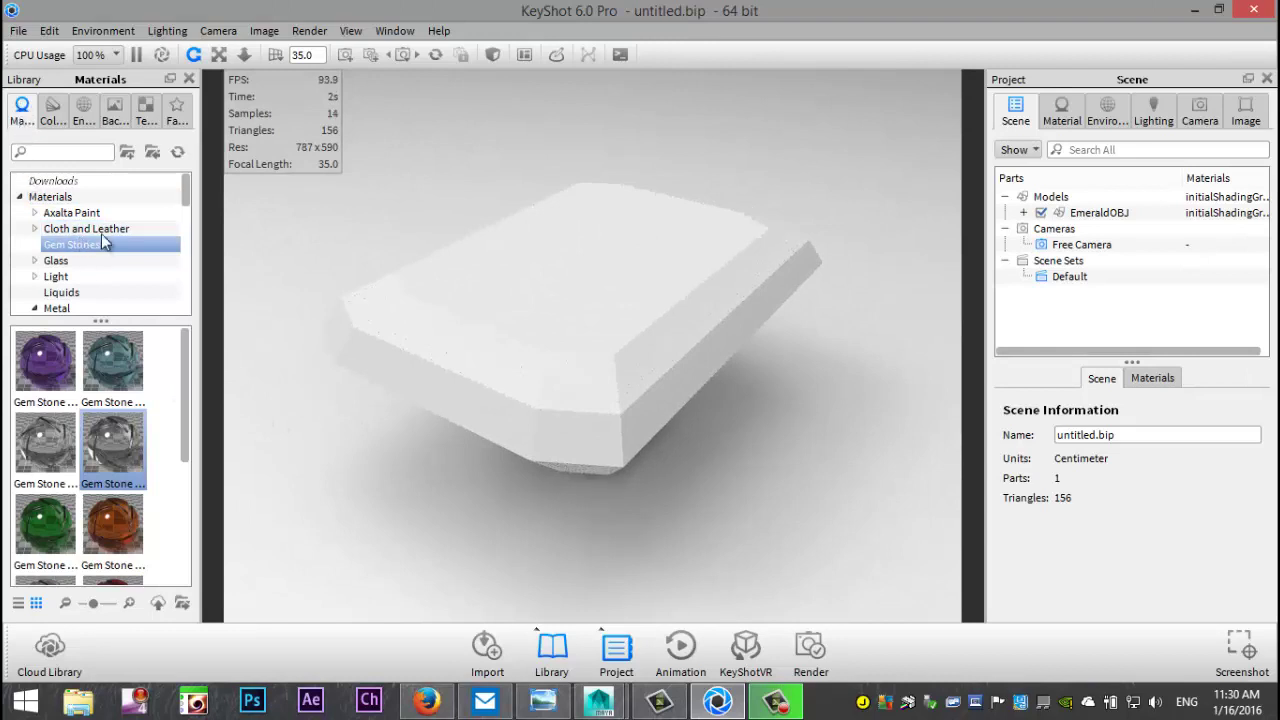
left_click(47, 246)
left_click_drag(192, 378, 190, 443)
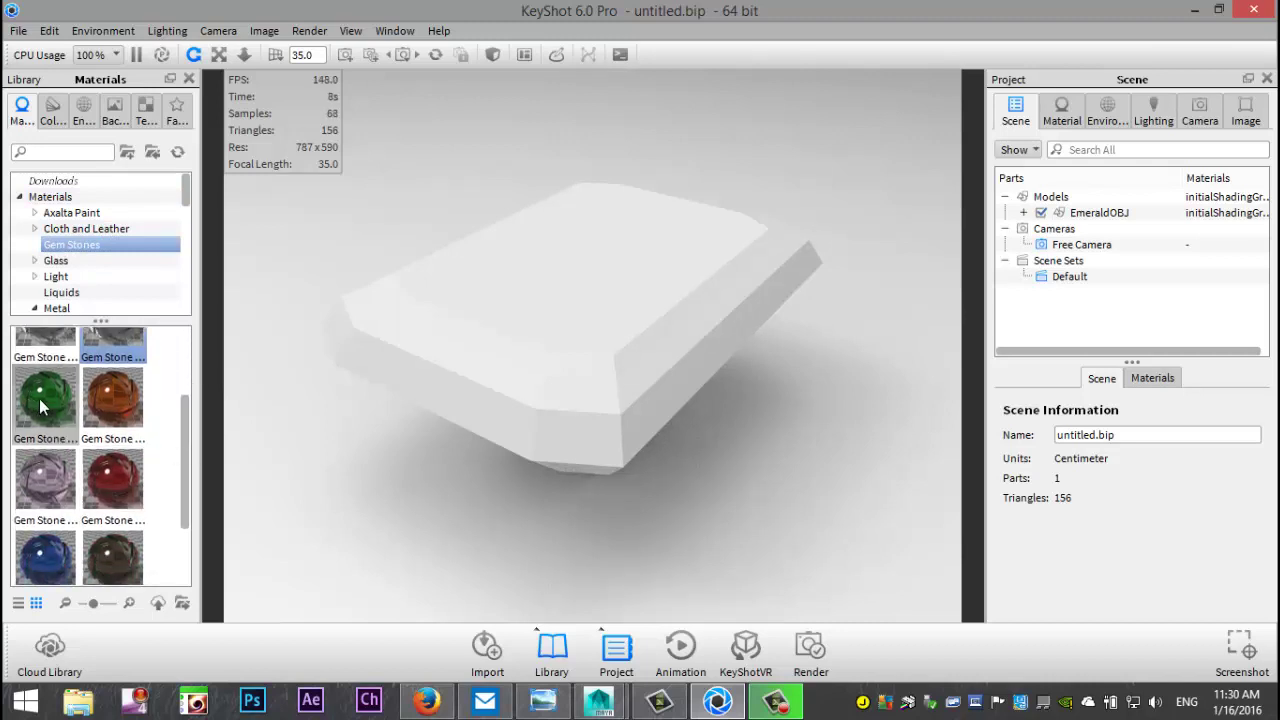
mouse_move(42, 406)
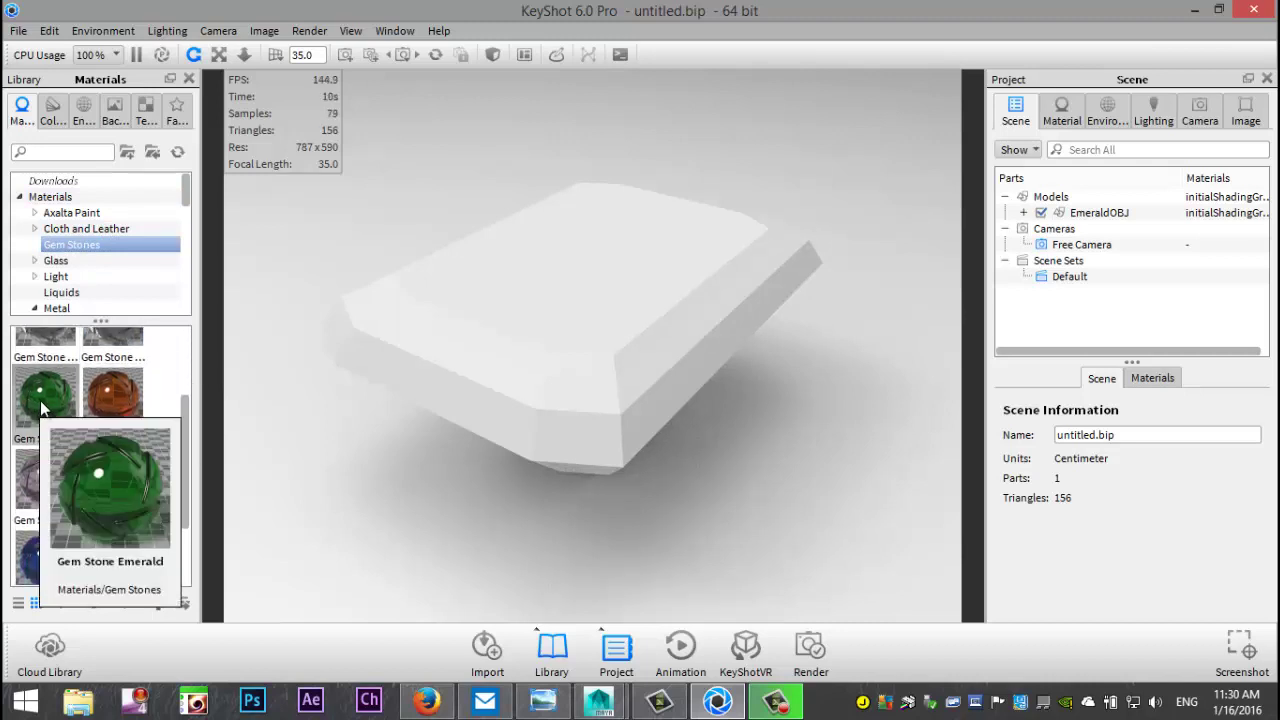
left_click_drag(45, 398, 551, 330)
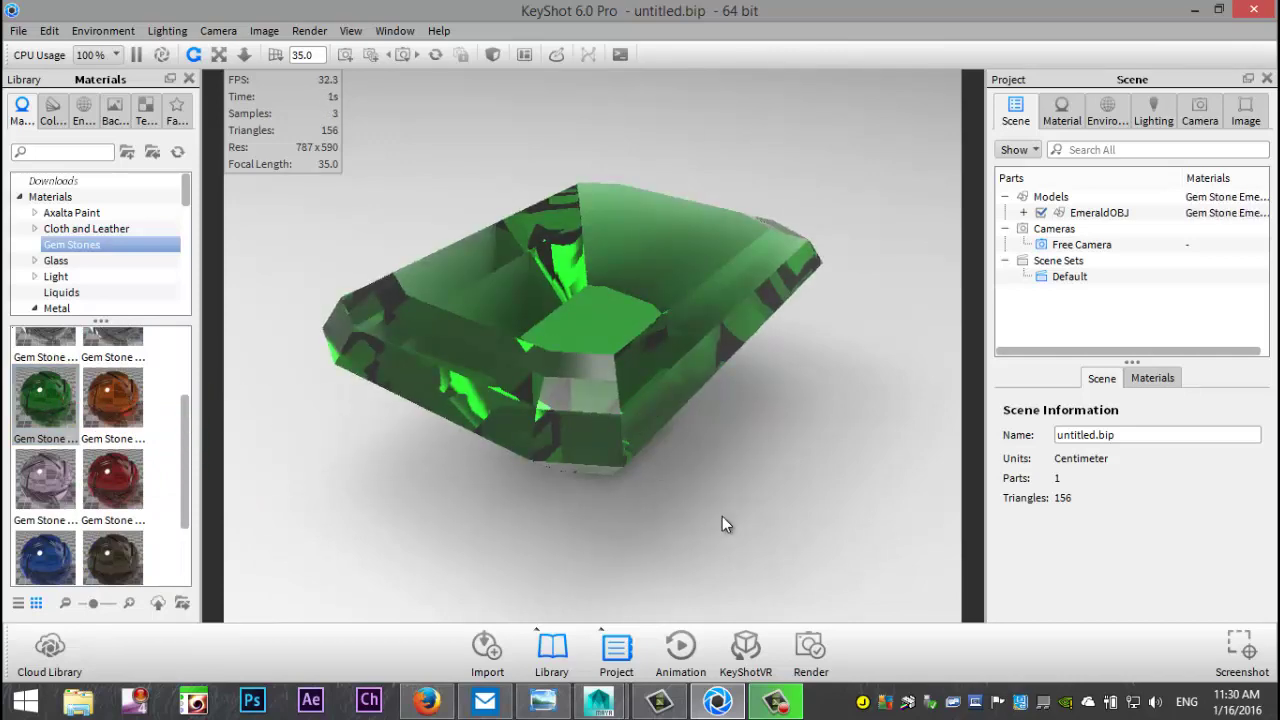
left_click_drag(725, 512, 635, 544)
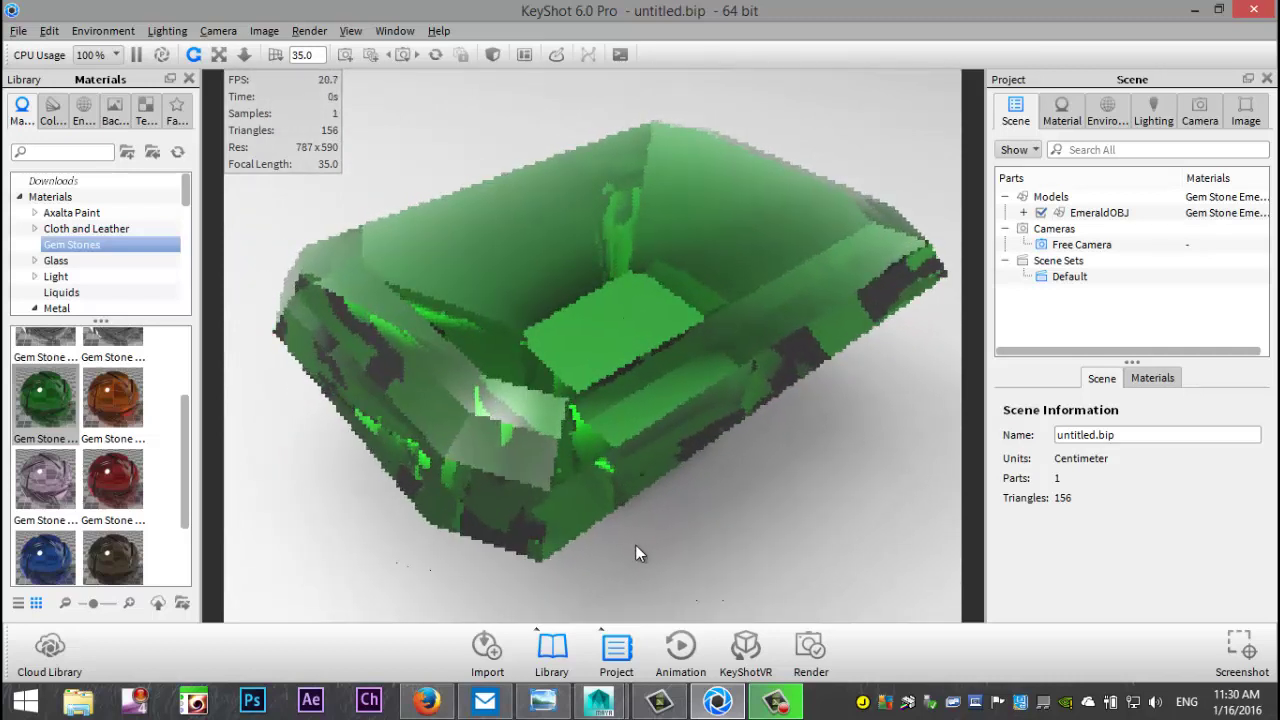
Light the scene with Overhead Array 2k and use the third Studio backplate
left_click(84, 110)
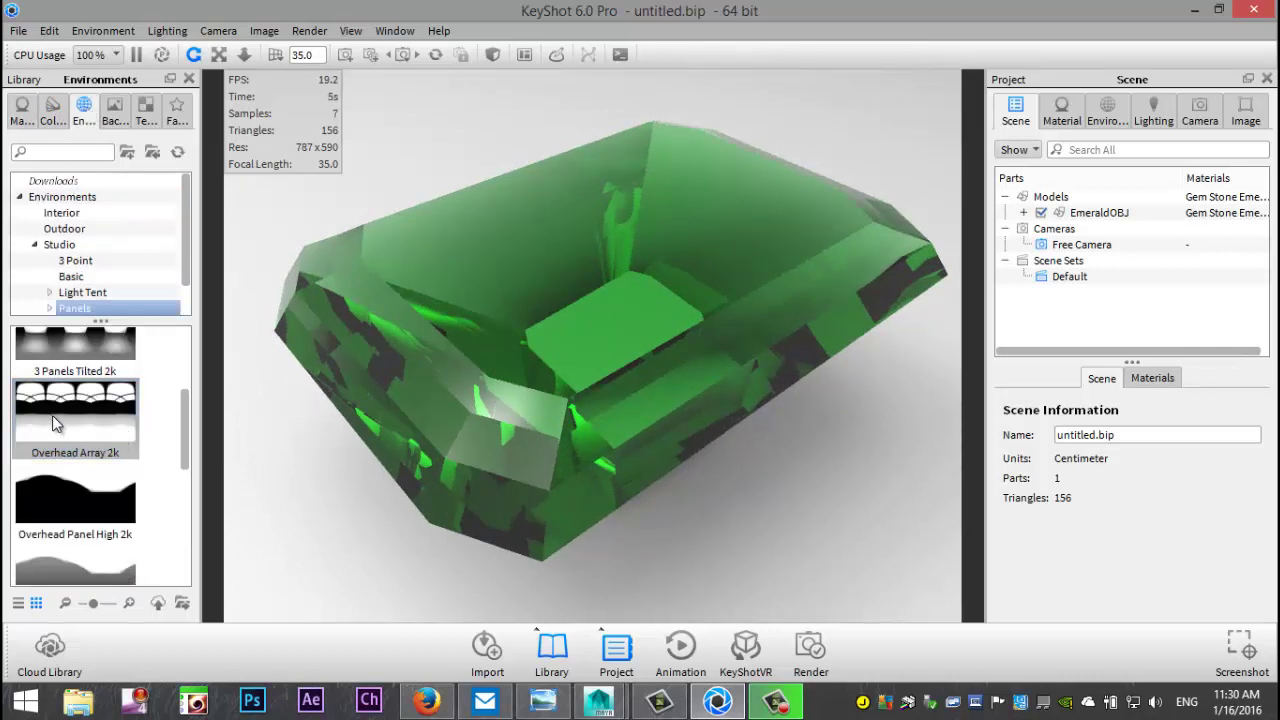
left_click_drag(52, 415, 344, 506)
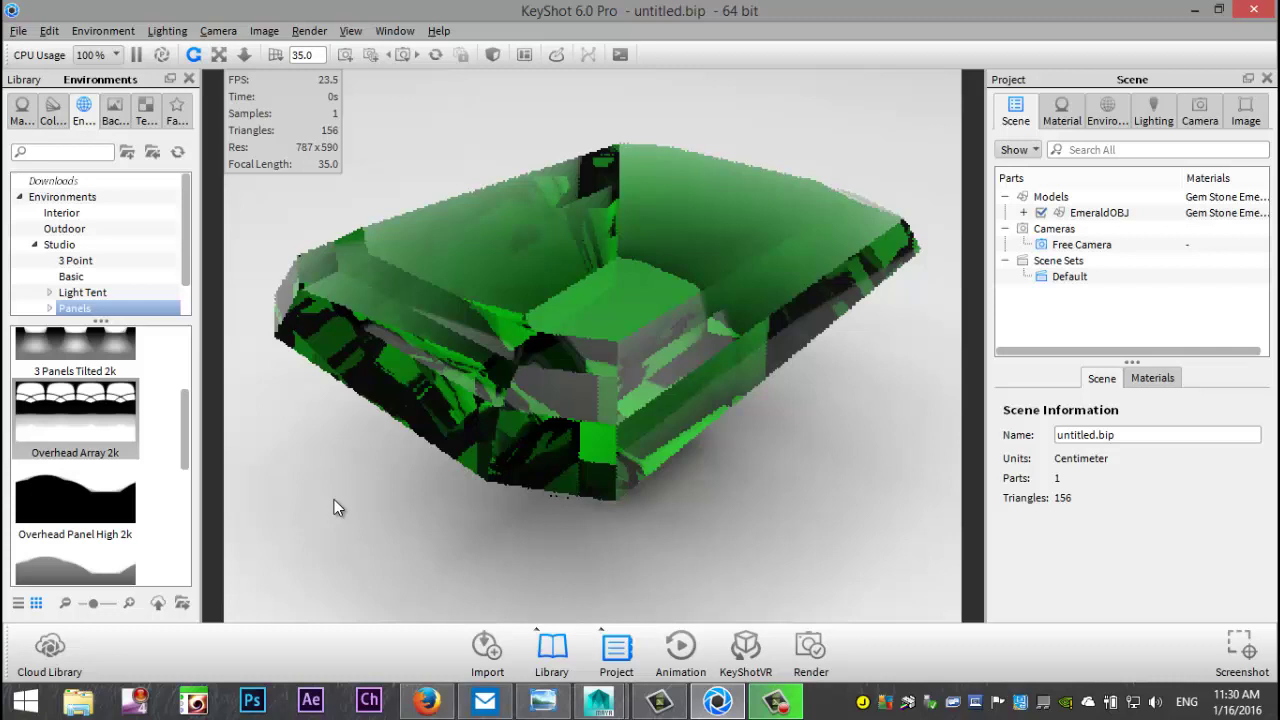
left_click(113, 106)
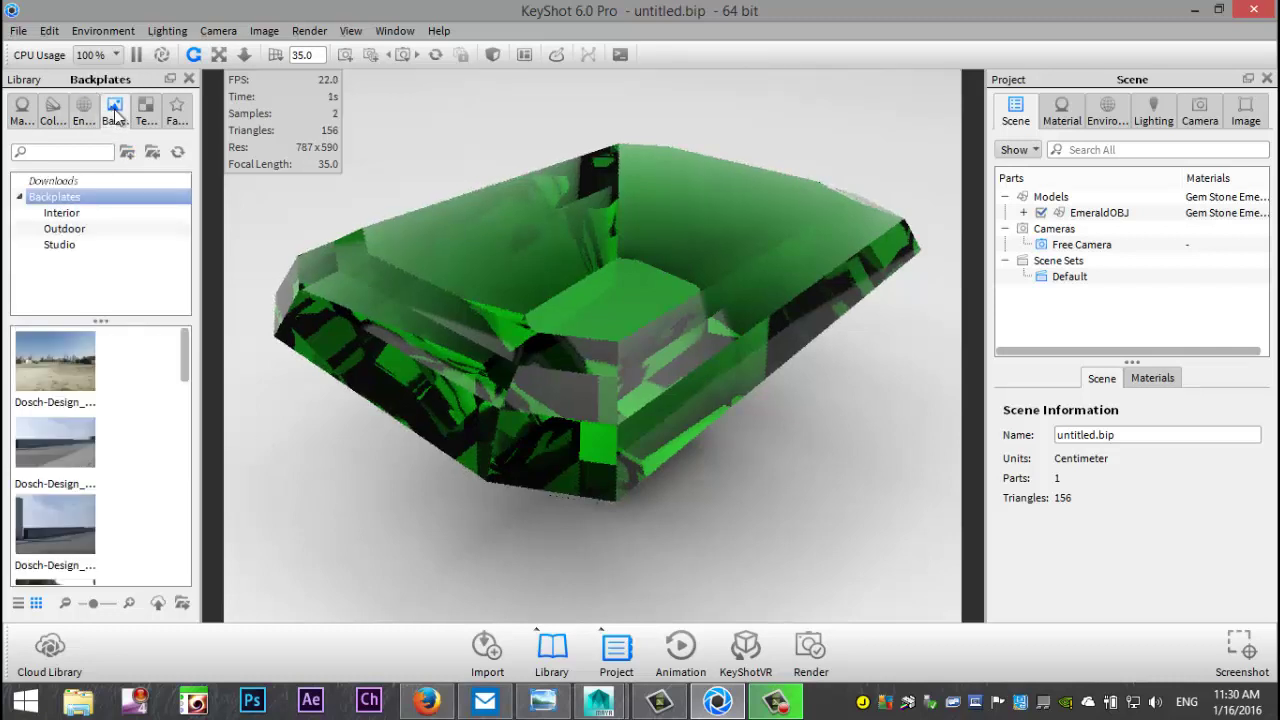
left_click(66, 218)
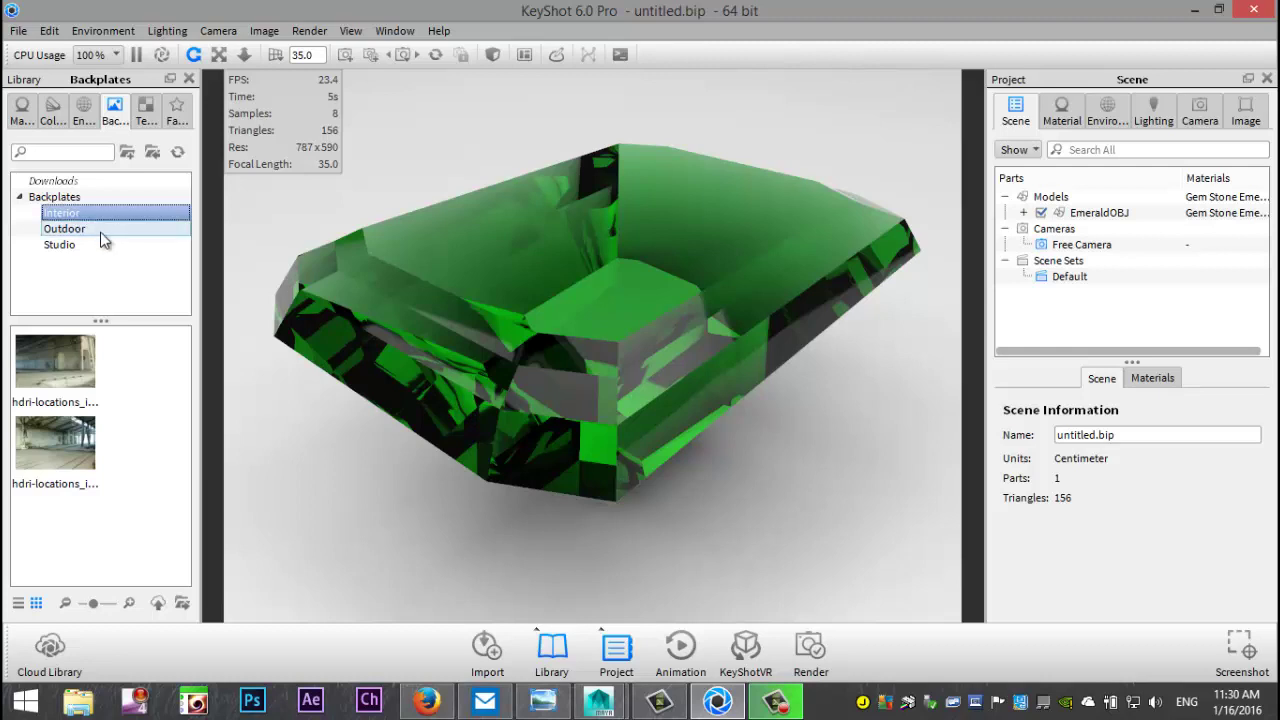
left_click(85, 242)
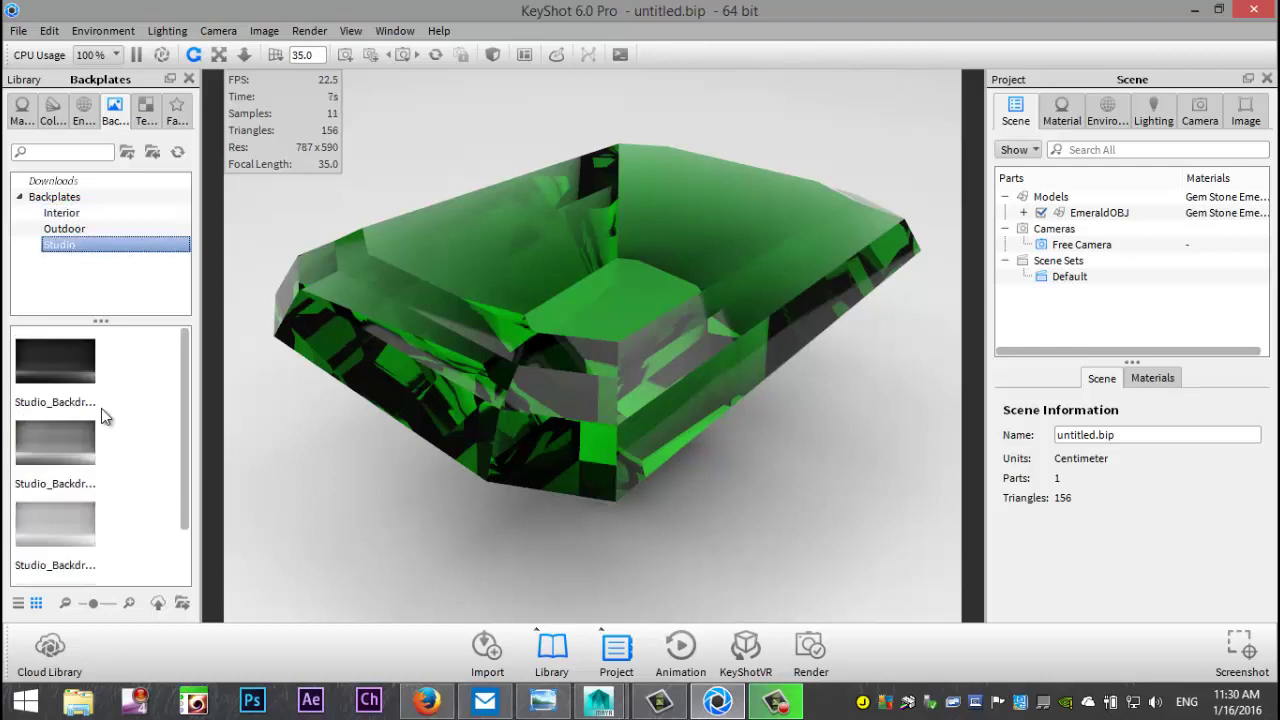
left_click_drag(47, 363, 383, 509)
left_click_drag(50, 442, 312, 470)
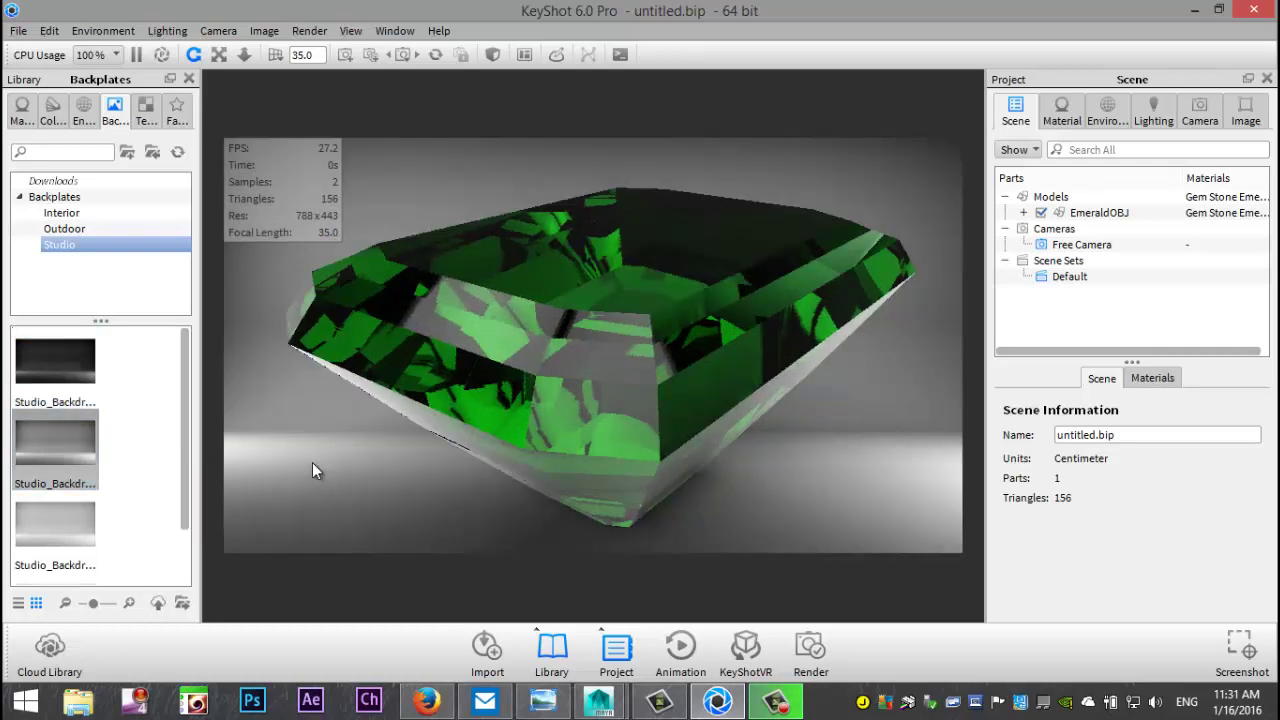
left_click_drag(65, 523, 347, 513)
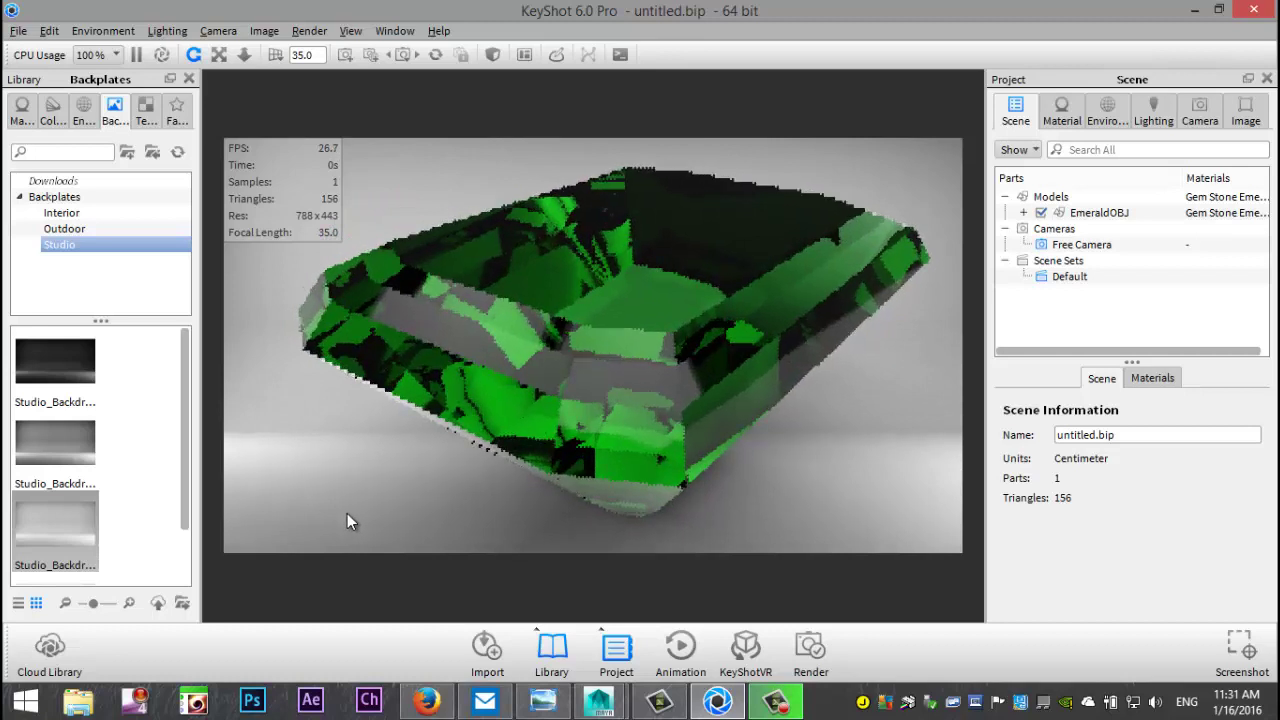
Apply the Landscape 2560 x 1600 resolution preset to the render view
left_click(307, 31)
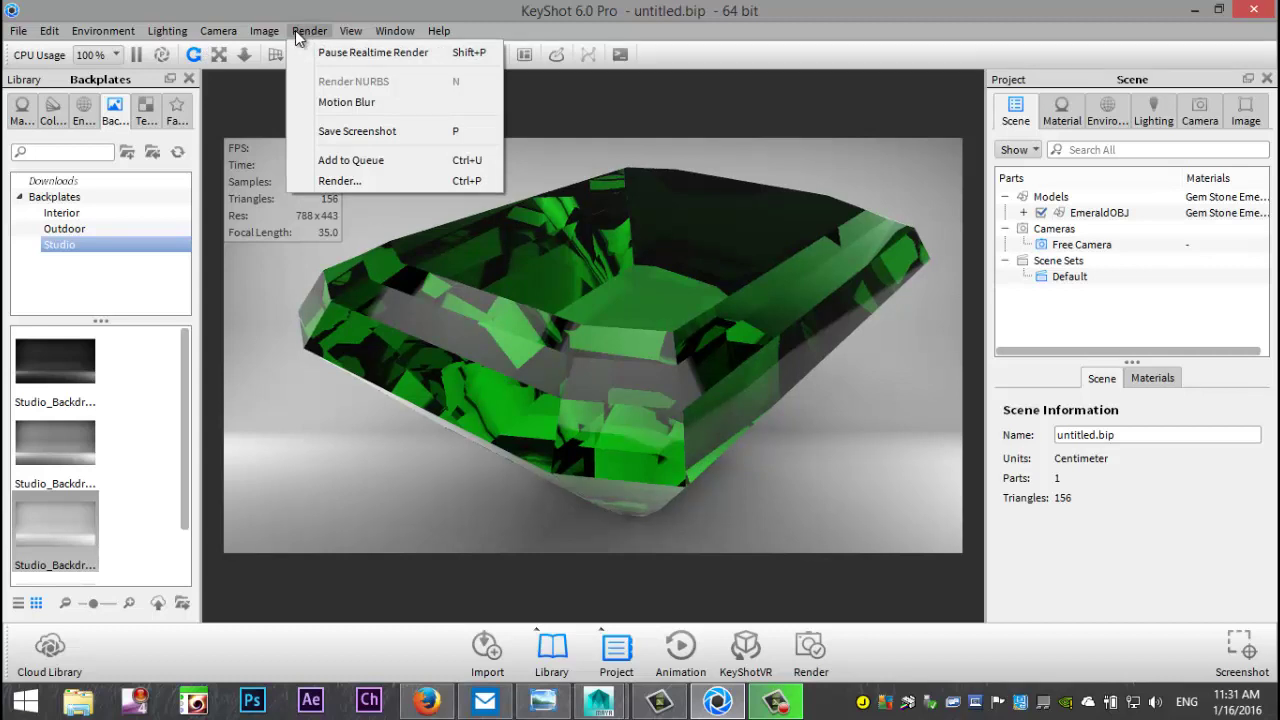
mouse_move(274, 36)
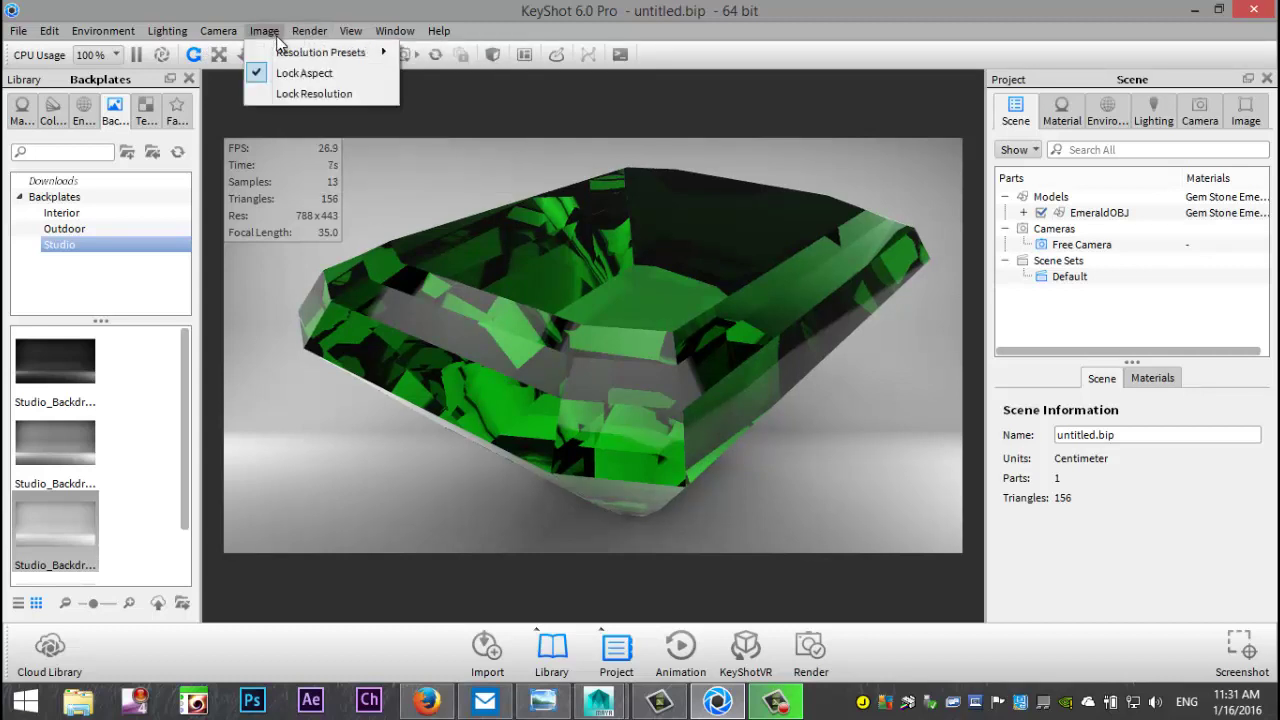
mouse_move(298, 56)
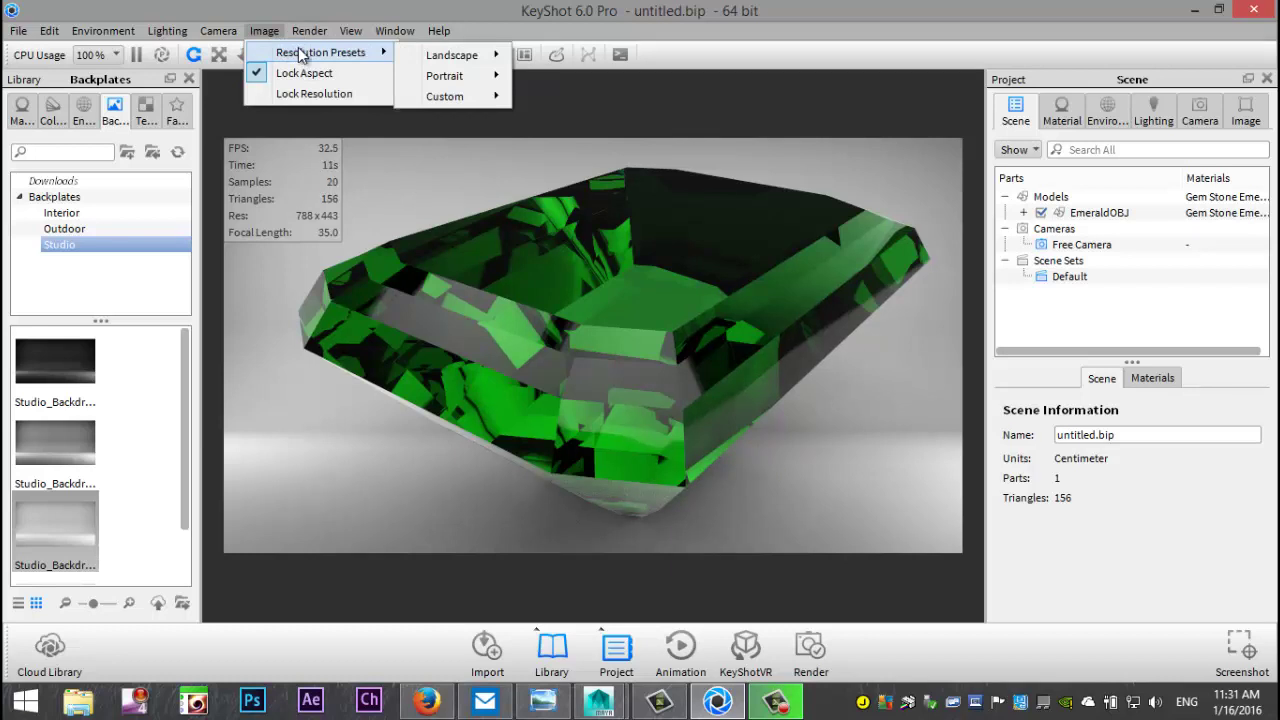
mouse_move(462, 63)
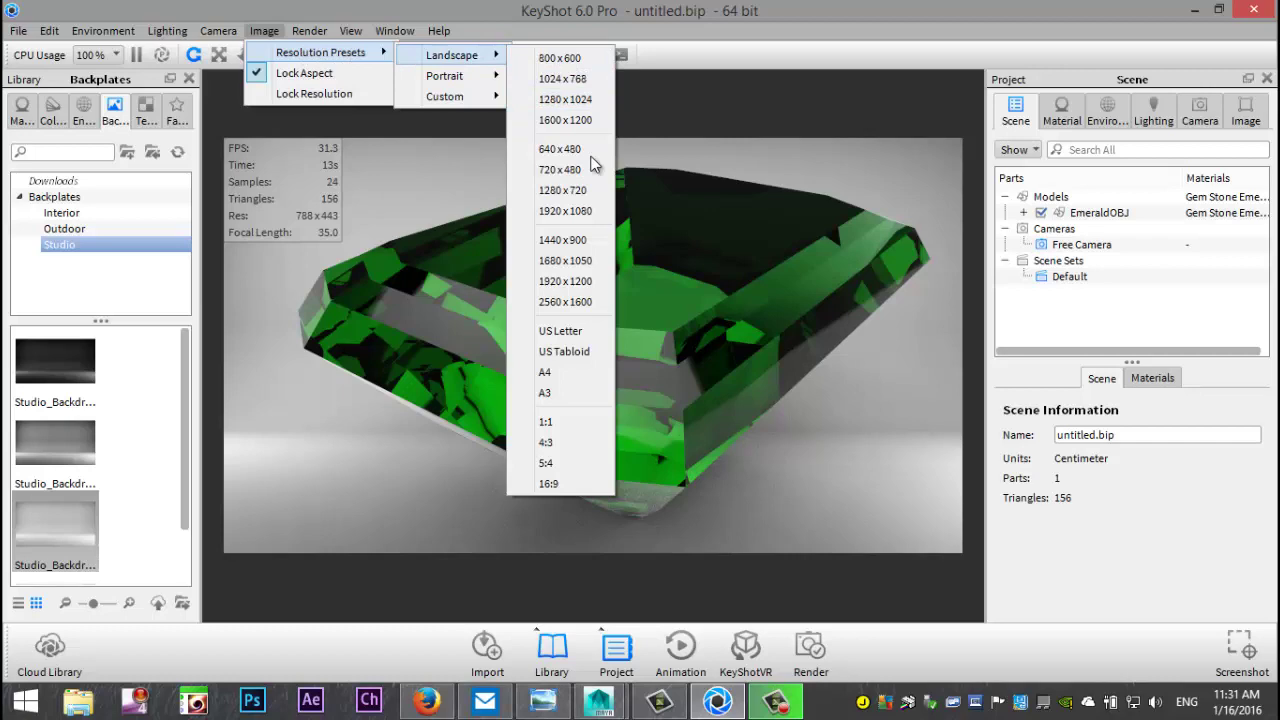
left_click(565, 302)
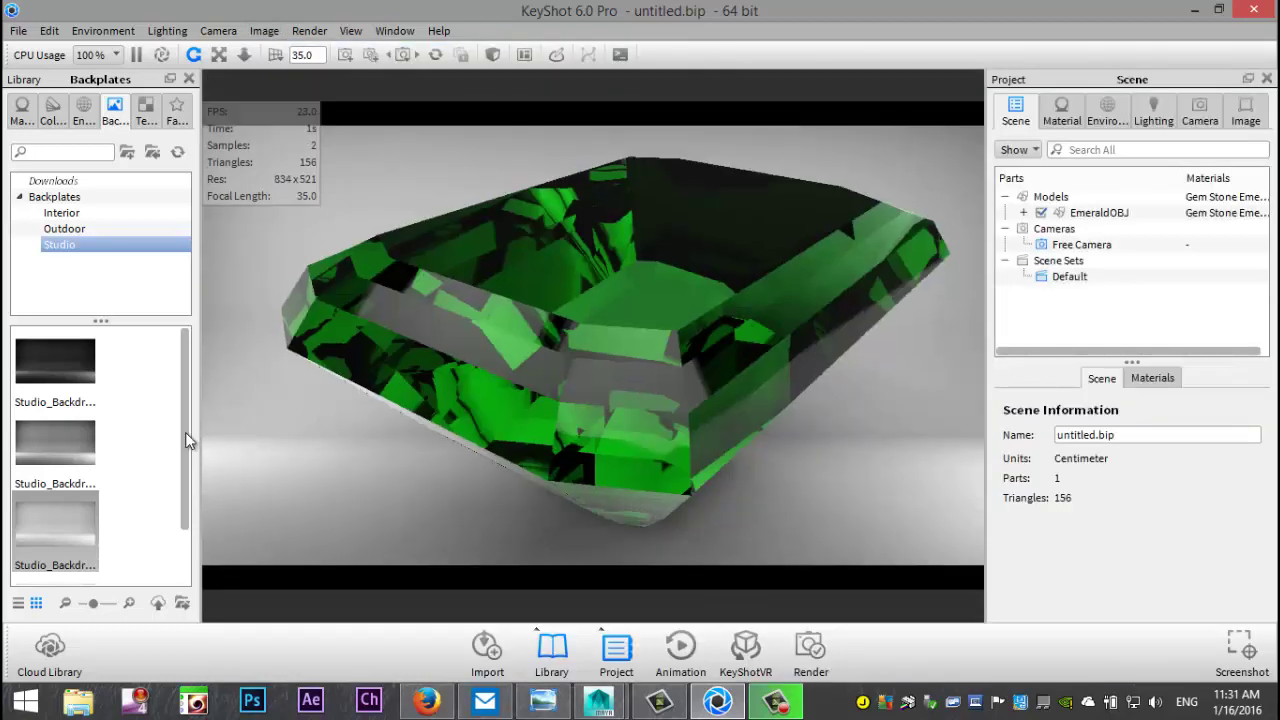
left_click(70, 525)
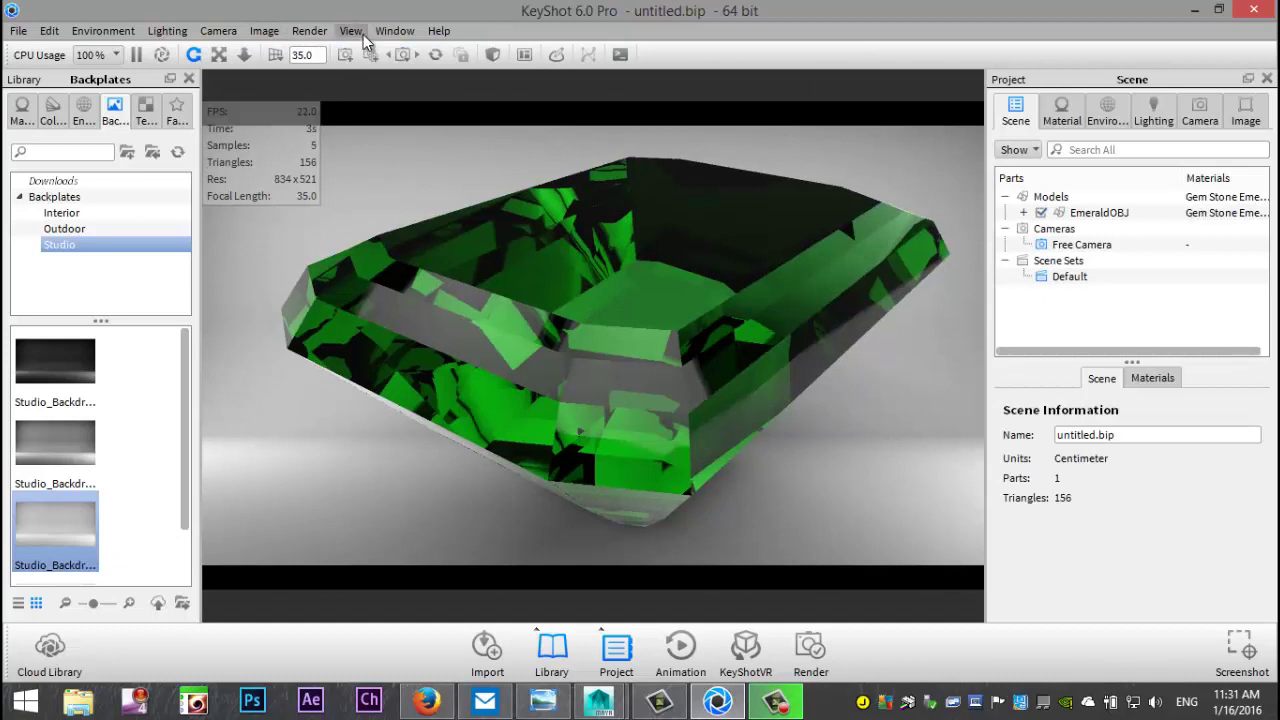
left_click(309, 31)
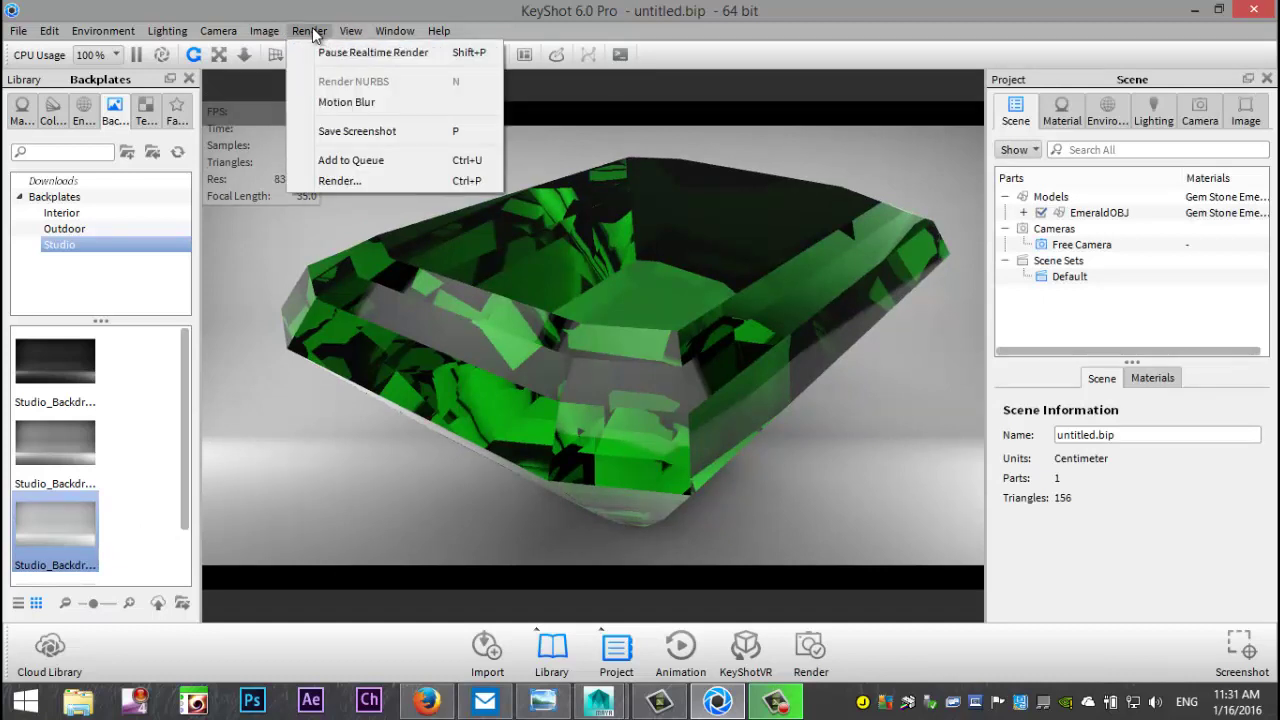
Name the render output Emerald.JPG and set its folder to the Desktop
left_click(338, 181)
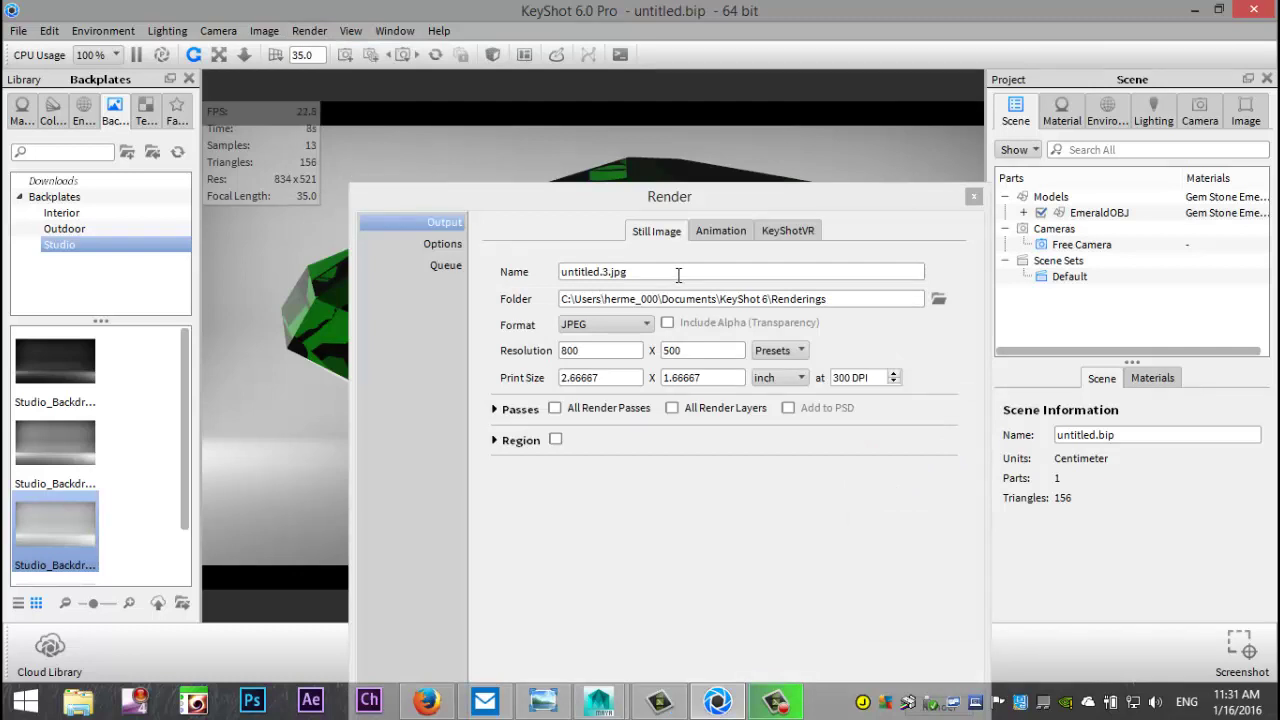
left_click_drag(677, 271, 495, 265)
type("Emerald")
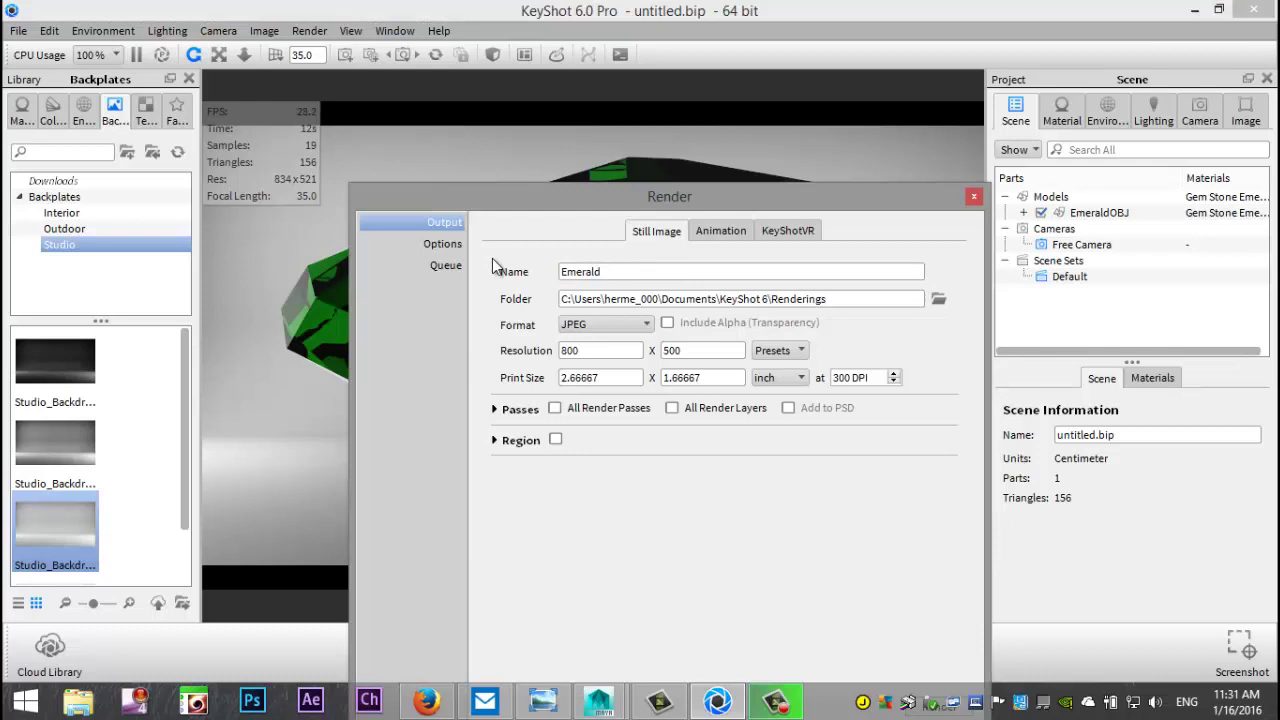
type(".JPG")
left_click(938, 302)
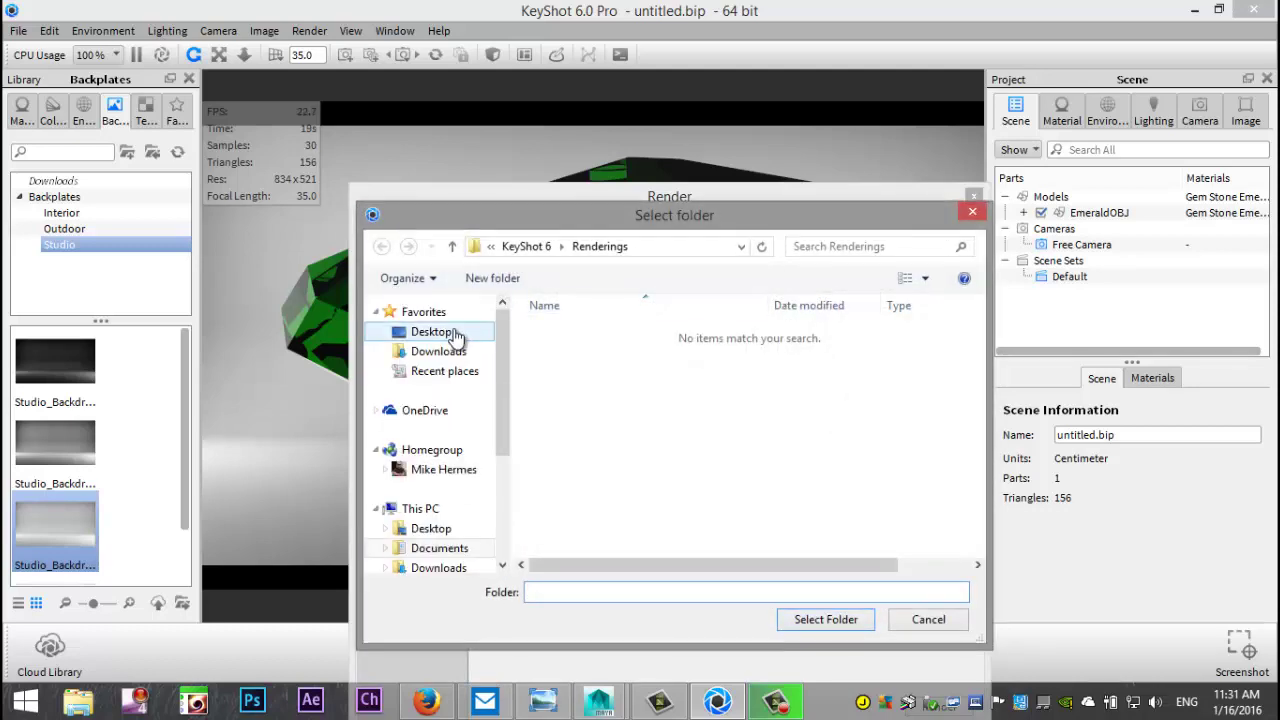
left_click(460, 335)
left_click(835, 620)
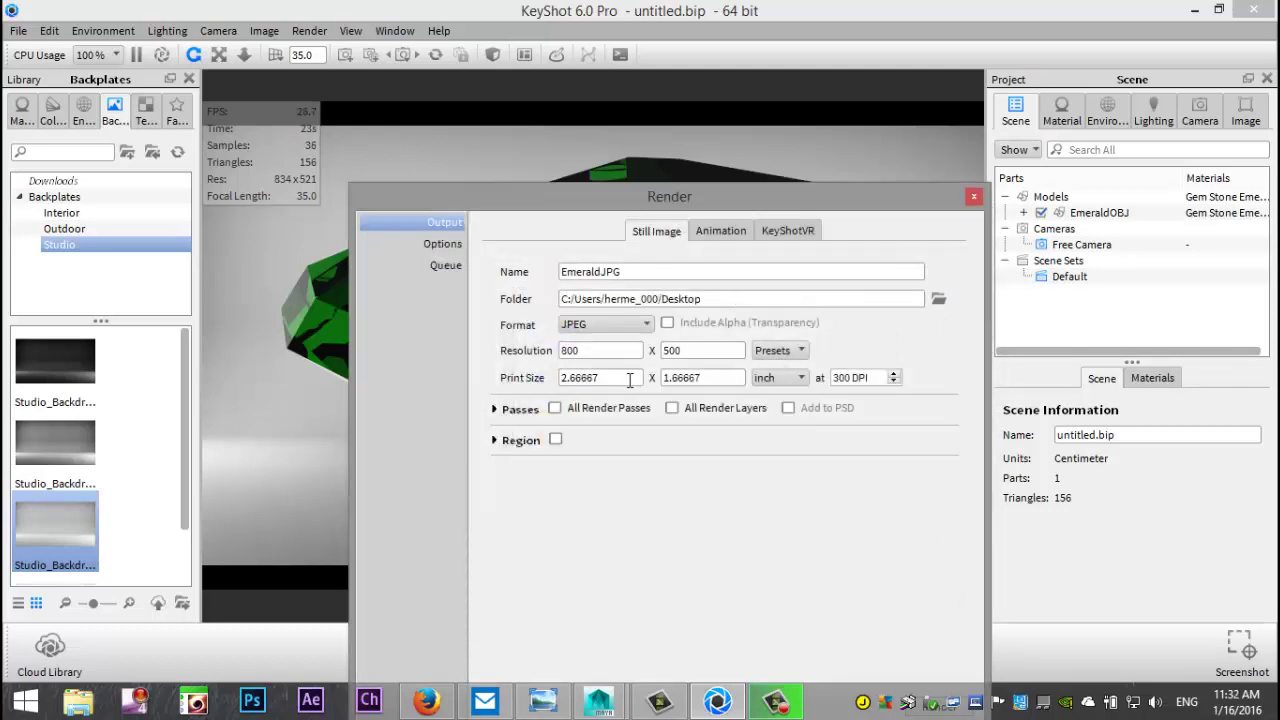
Set the output resolution to 1920x1200 and render the emerald
left_click(800, 352)
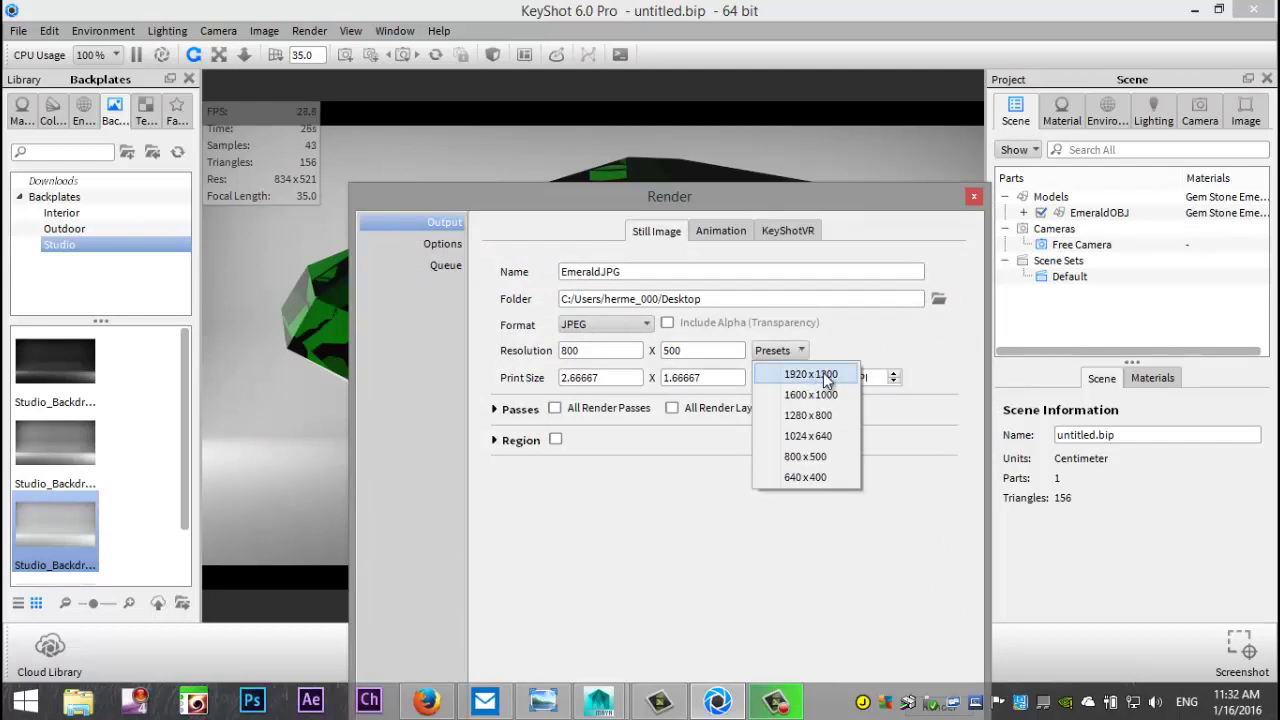
left_click(812, 374)
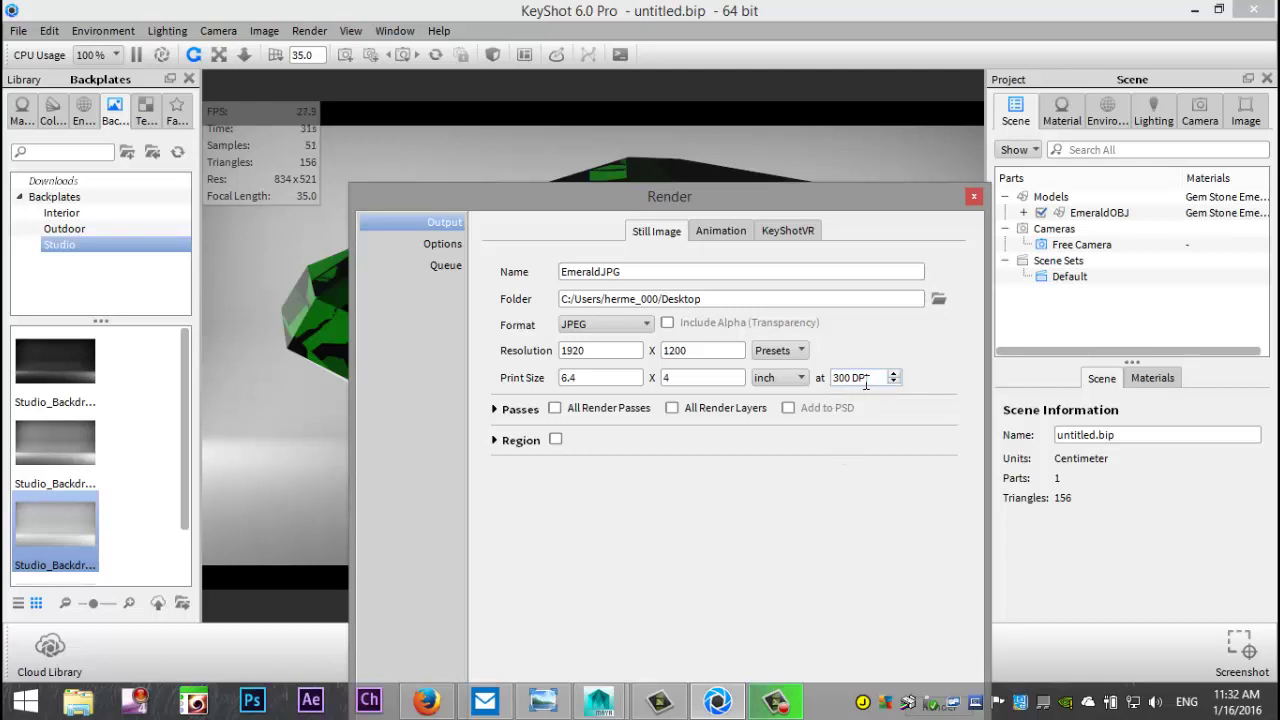
left_click(436, 246)
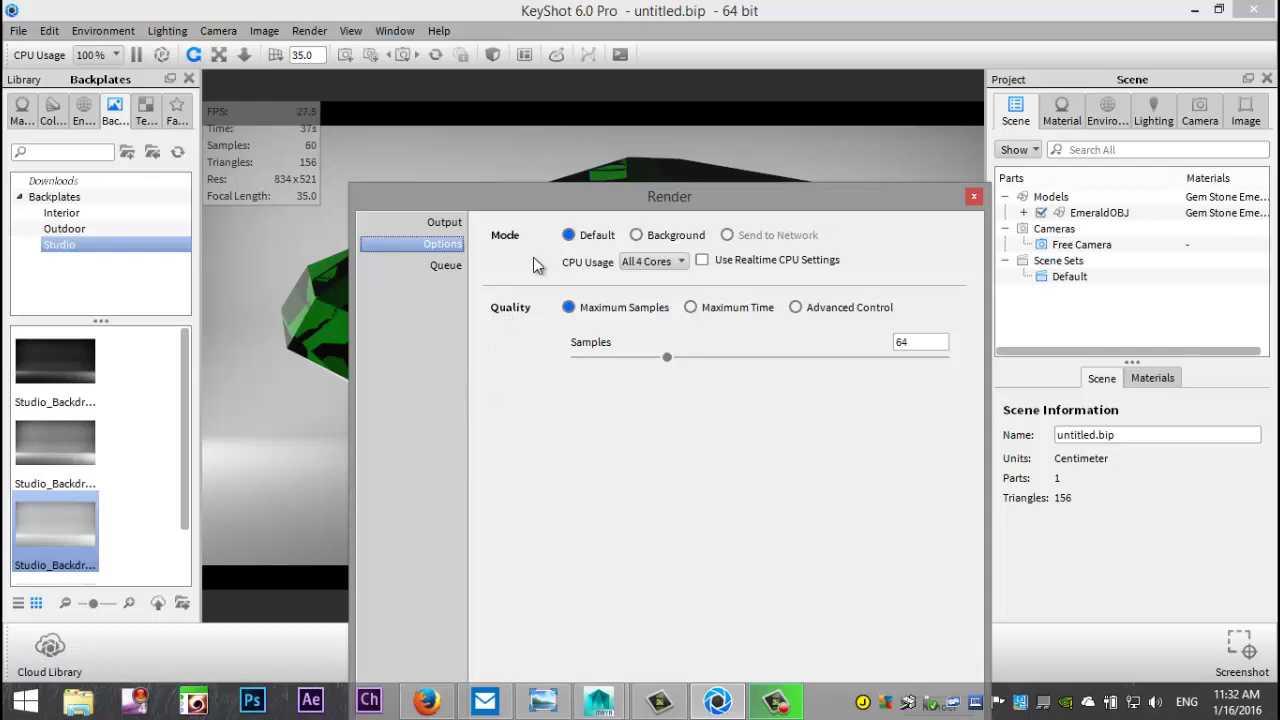
left_click(440, 222)
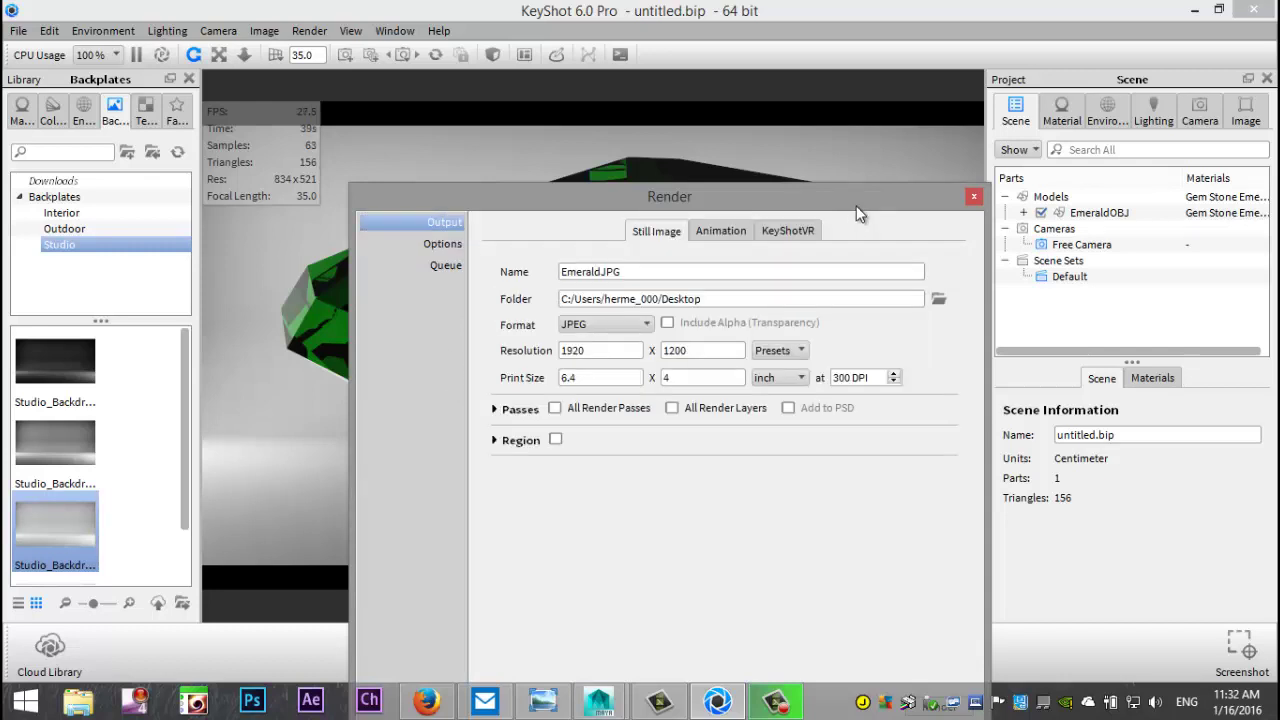
left_click_drag(855, 205, 805, 29)
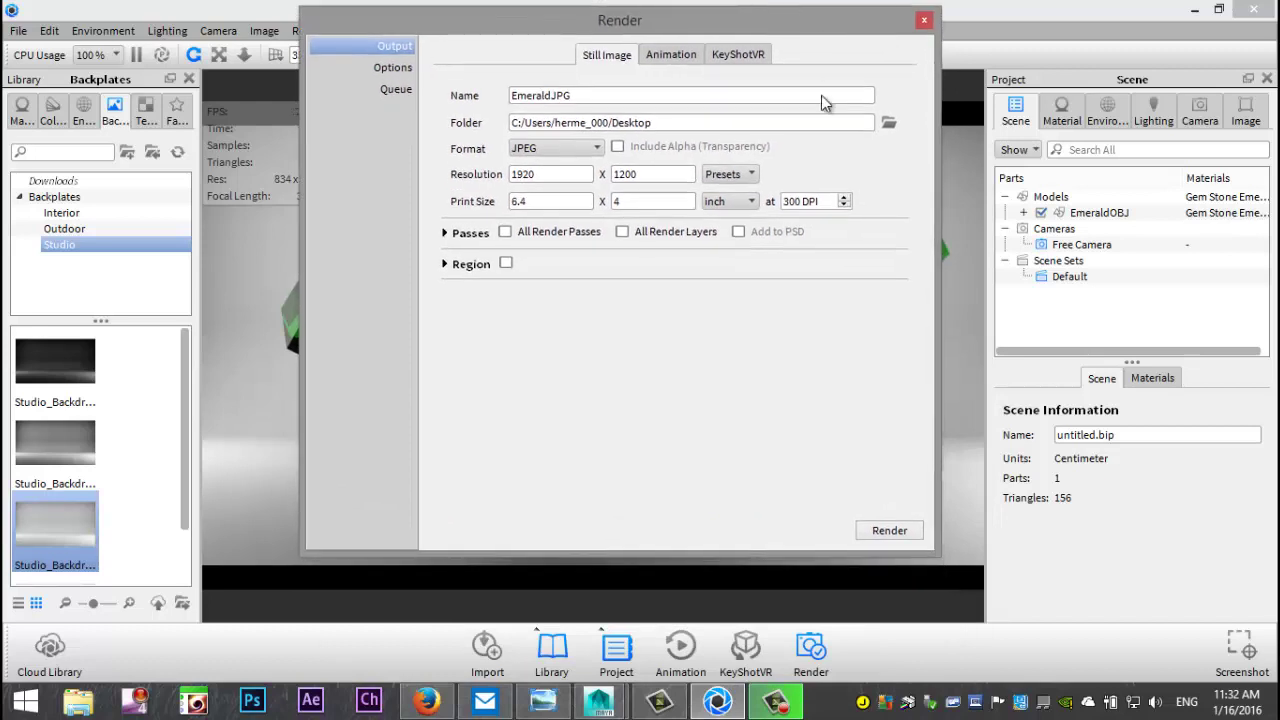
left_click(888, 531)
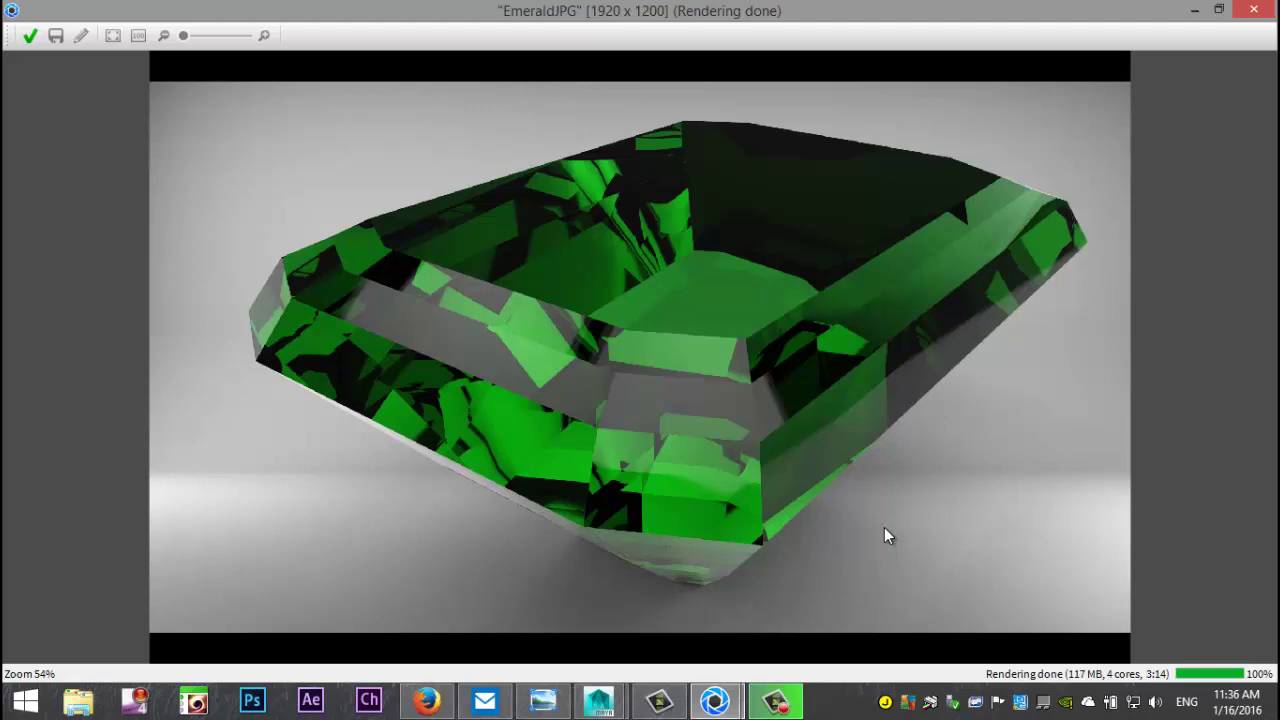